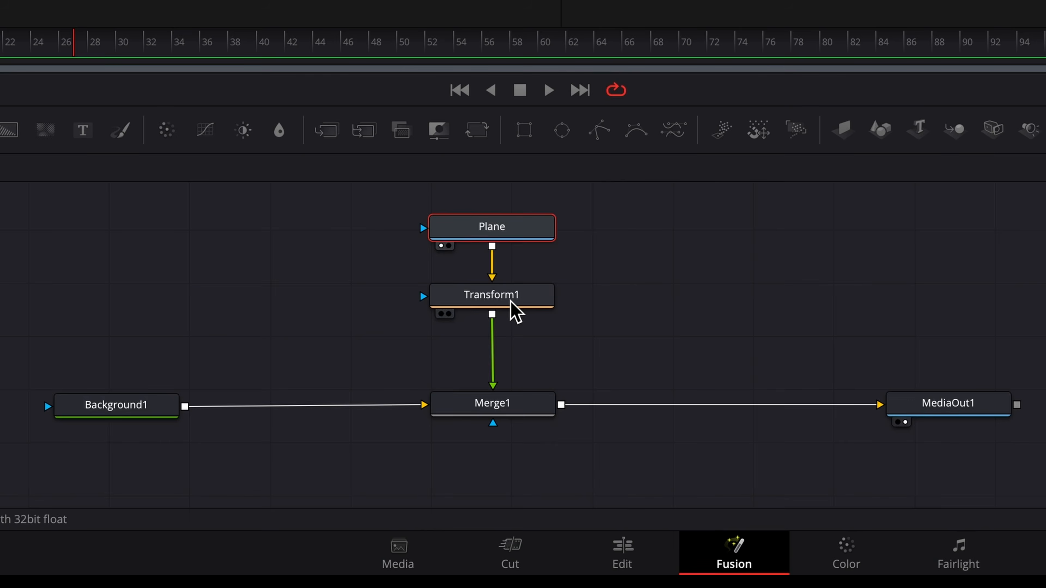
- Chain Plane through Resize1 into Transform1, shrink the biplane with Transform1's Size, and return to frame 0
drag(510, 304, 515, 347)
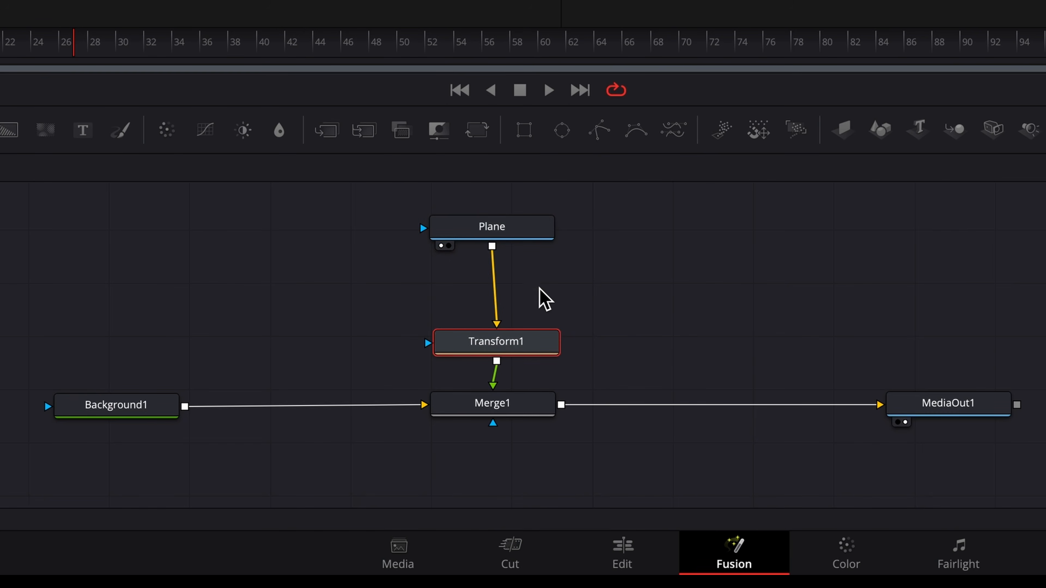
click(517, 234)
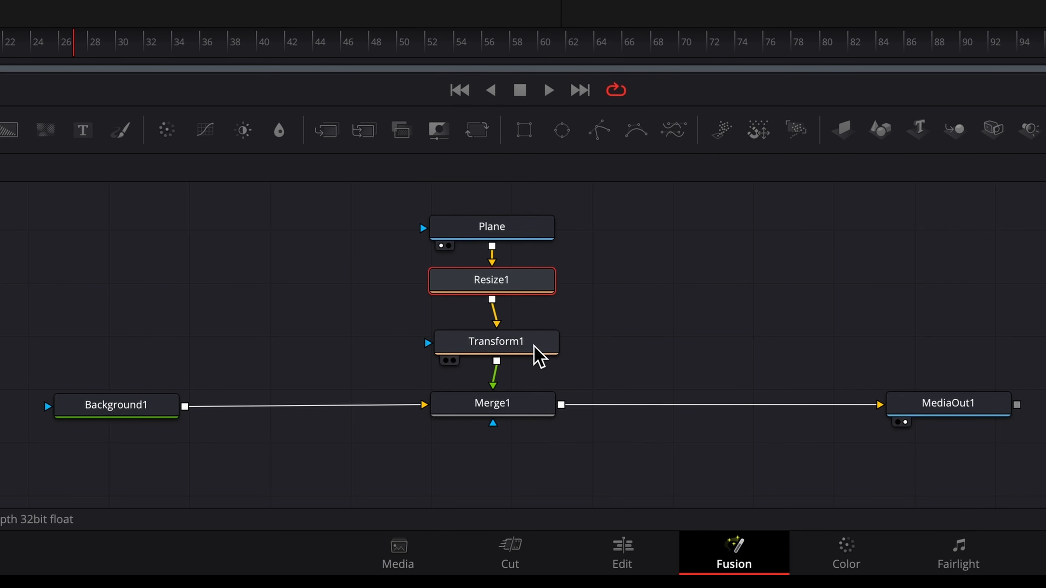
click(526, 359)
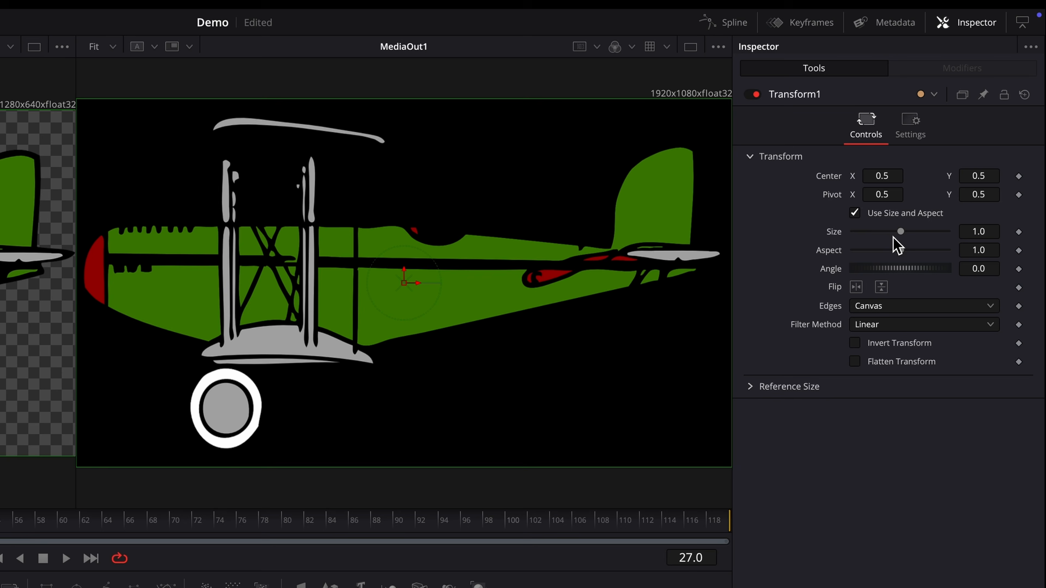
drag(899, 231, 894, 253)
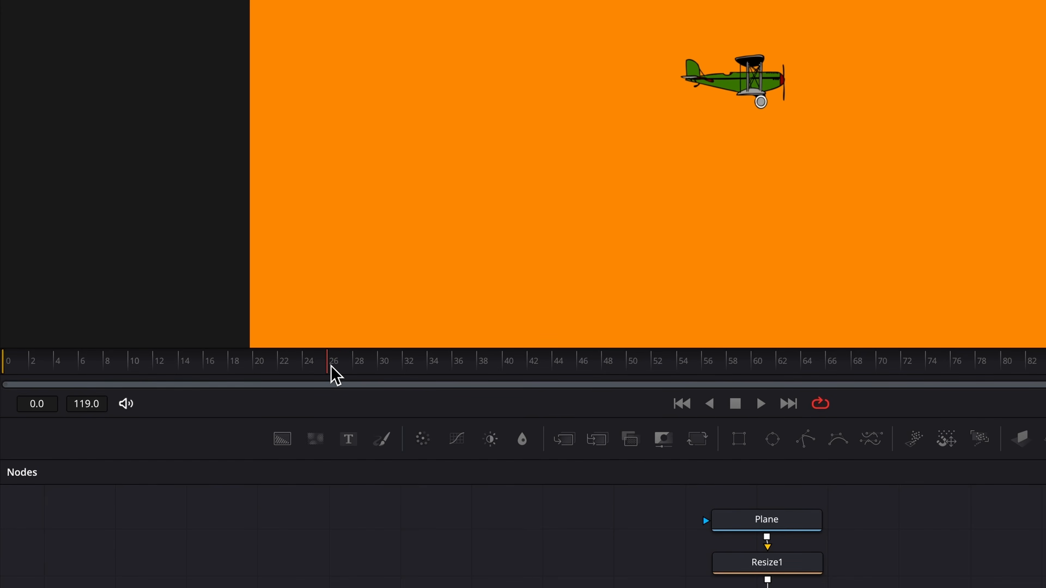
drag(330, 368, 4, 367)
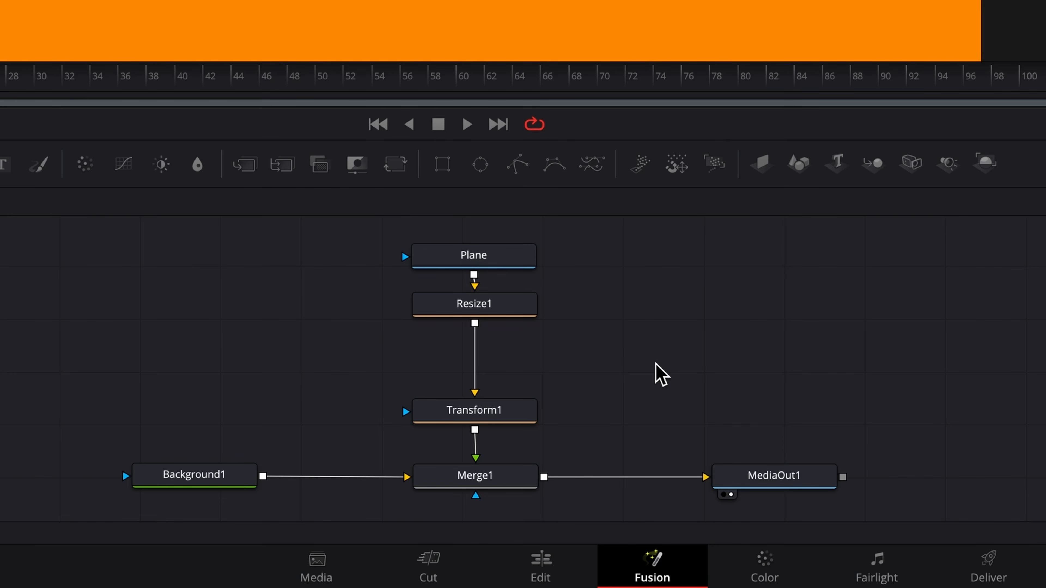
- Set Transform1's Center to animate along a Path, keyframed at 0.5, 0.5
click(499, 411)
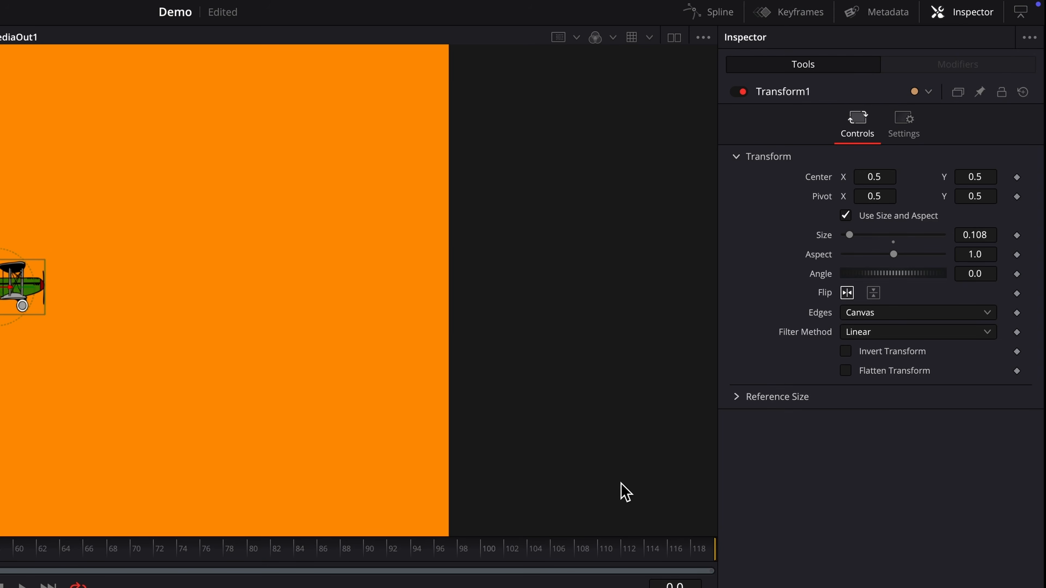
right_click(821, 178)
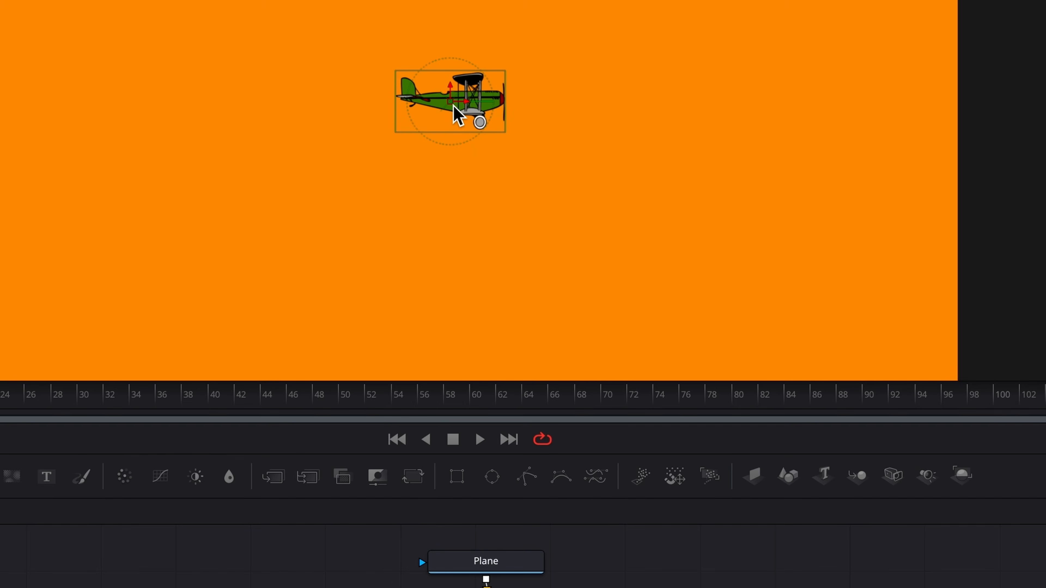
right_click(453, 106)
mouse_move(588, 401)
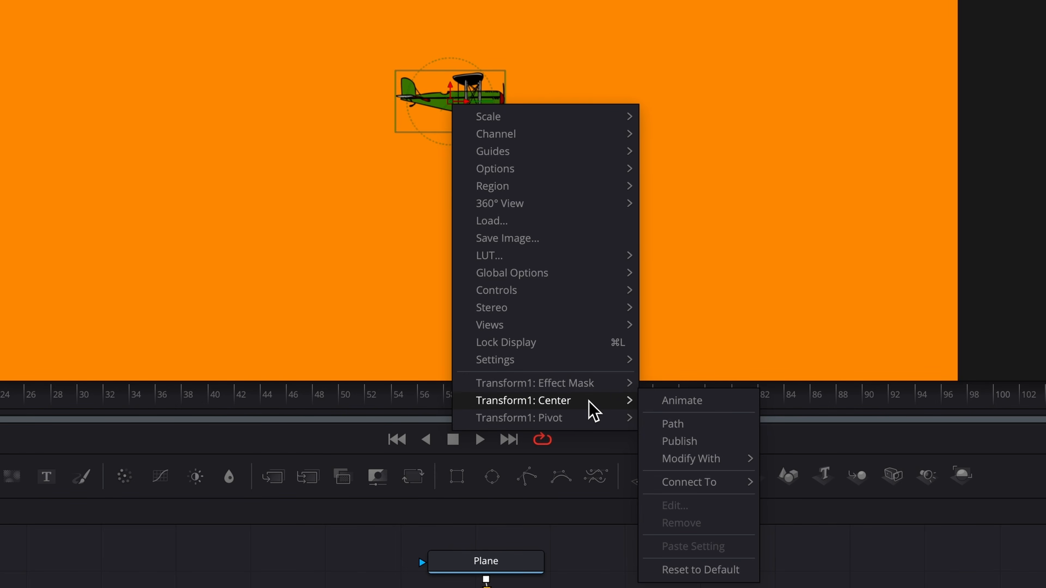
click(742, 429)
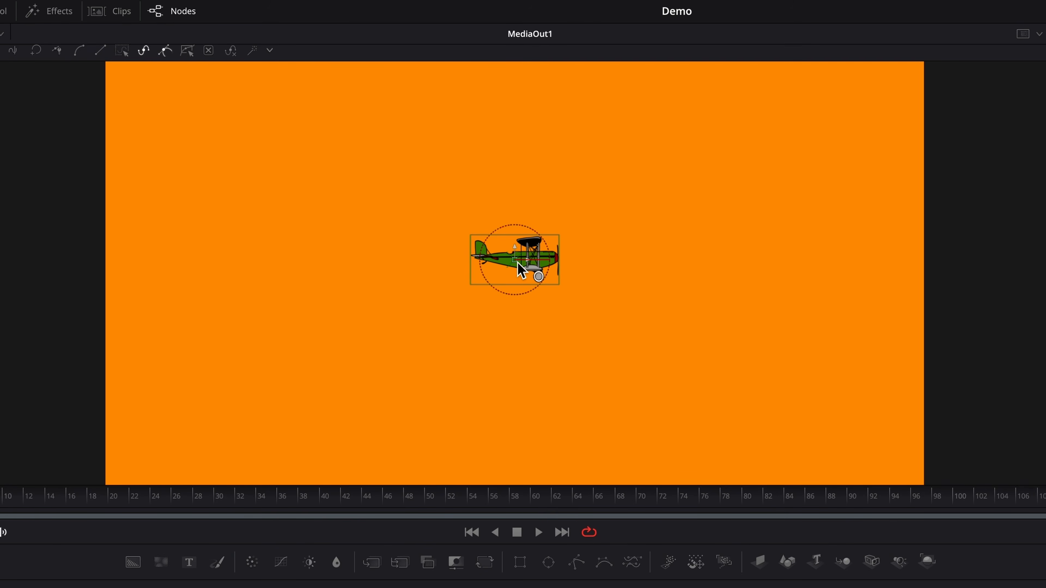
- Start the biplane top-left at frame 0, then place low, peak, low and final top-right path points at later frames
drag(518, 263, 180, 125)
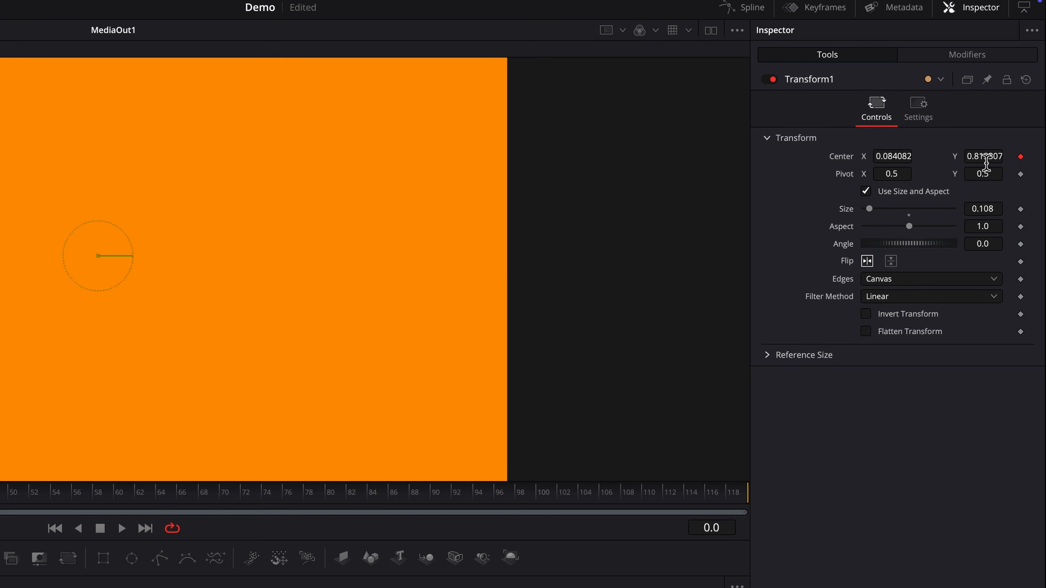
mouse_move(985, 160)
mouse_down()
mouse_move(977, 160)
mouse_move(986, 162)
mouse_up()
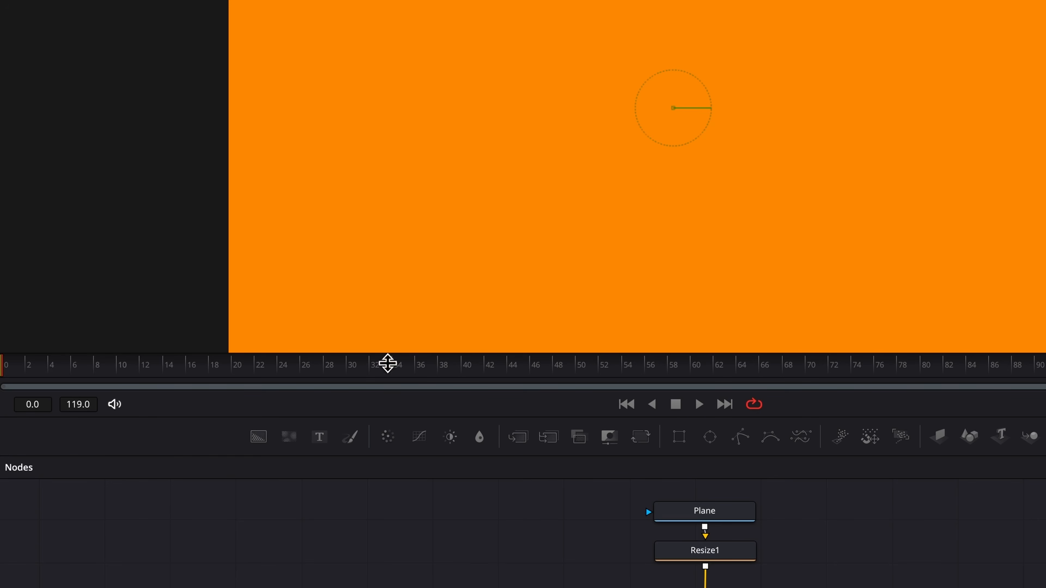
click(347, 371)
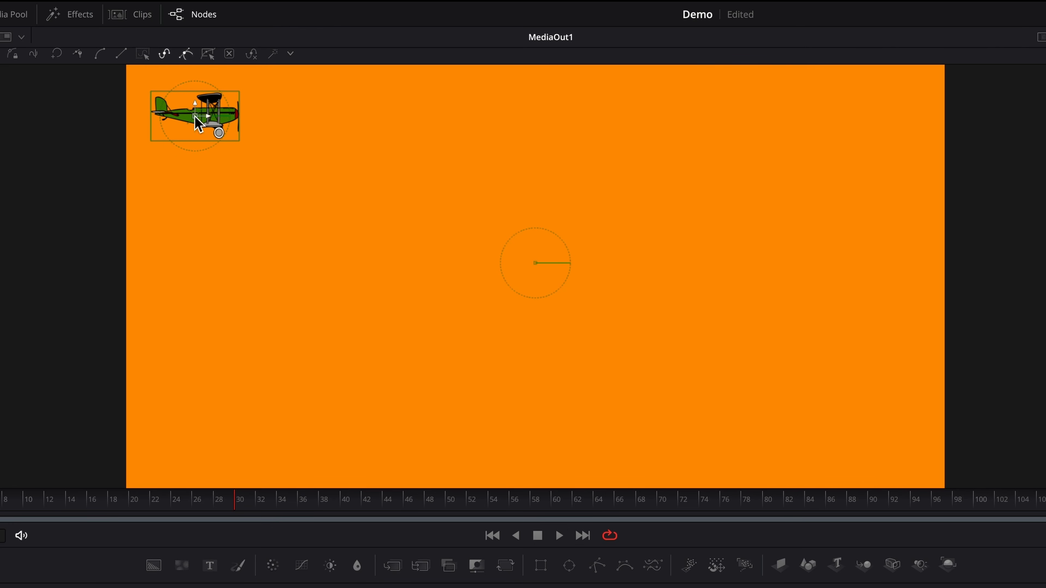
mouse_move(195, 117)
mouse_down()
mouse_move(294, 295)
mouse_move(321, 307)
mouse_up()
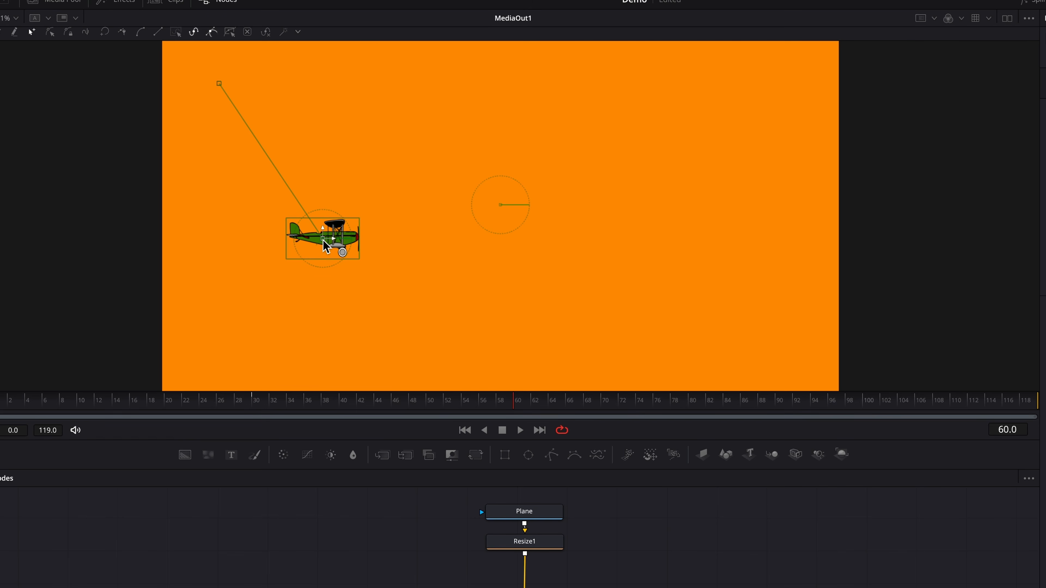
drag(324, 243, 473, 109)
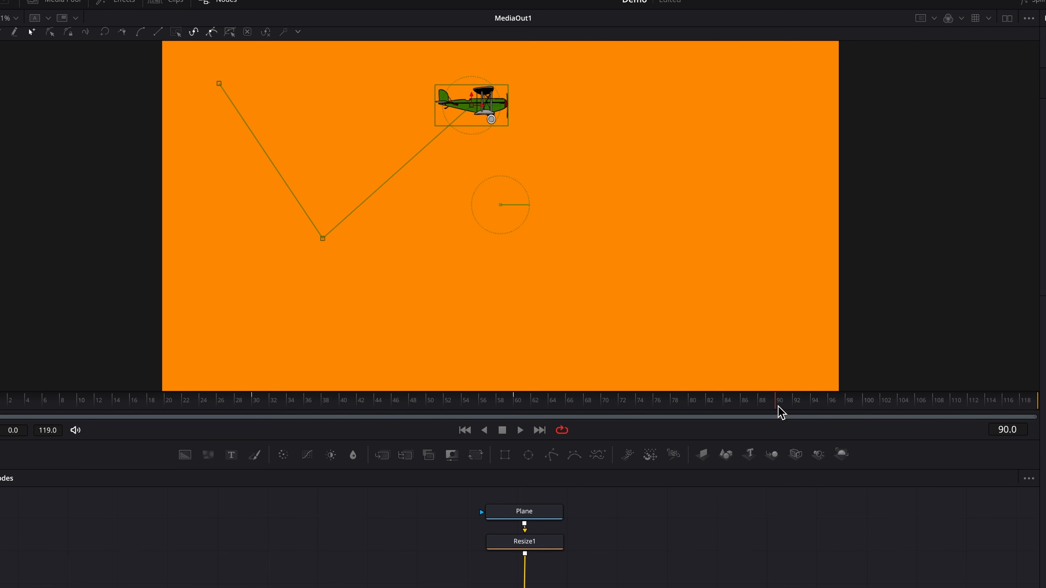
drag(476, 111, 597, 335)
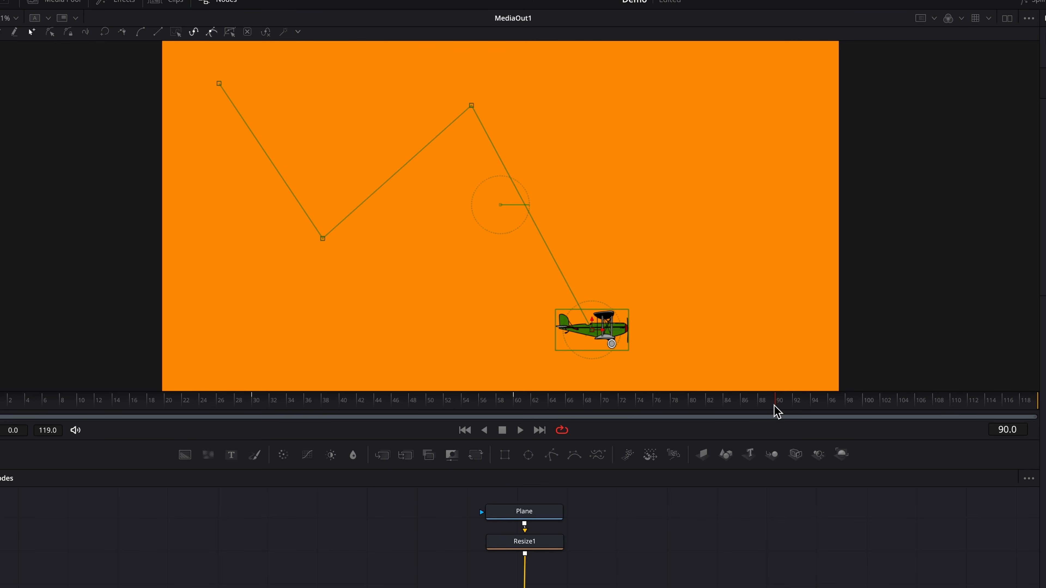
drag(805, 406, 1012, 409)
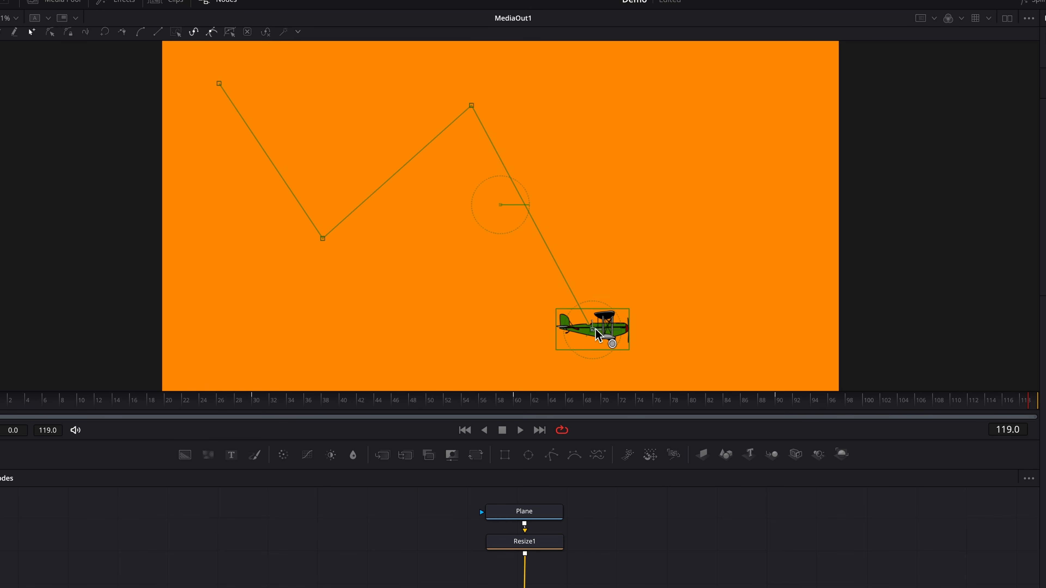
drag(612, 329, 790, 87)
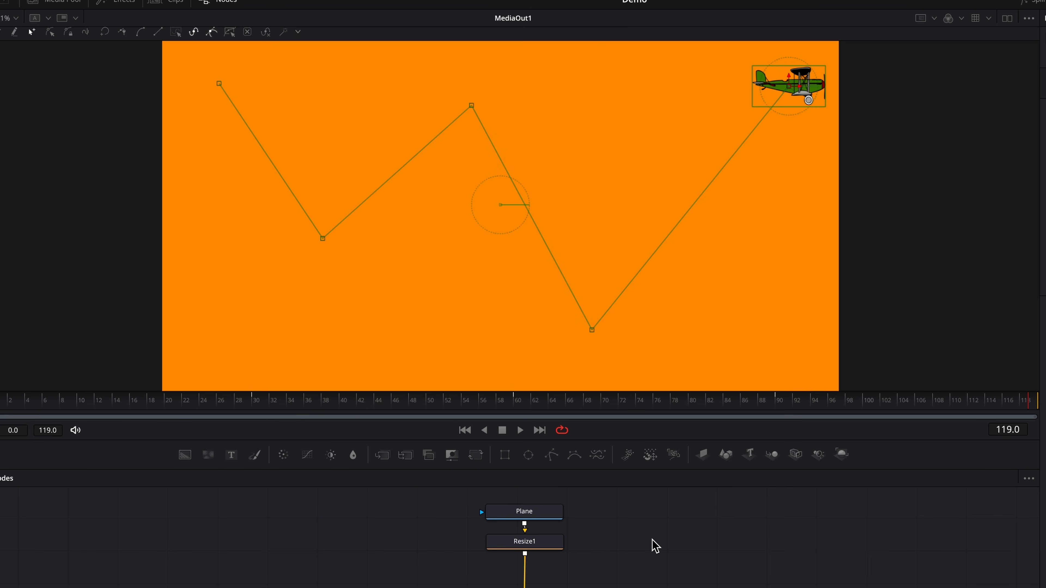
- Shift the path's second low point right, removing the temporary extra point added on the descent
click(592, 295)
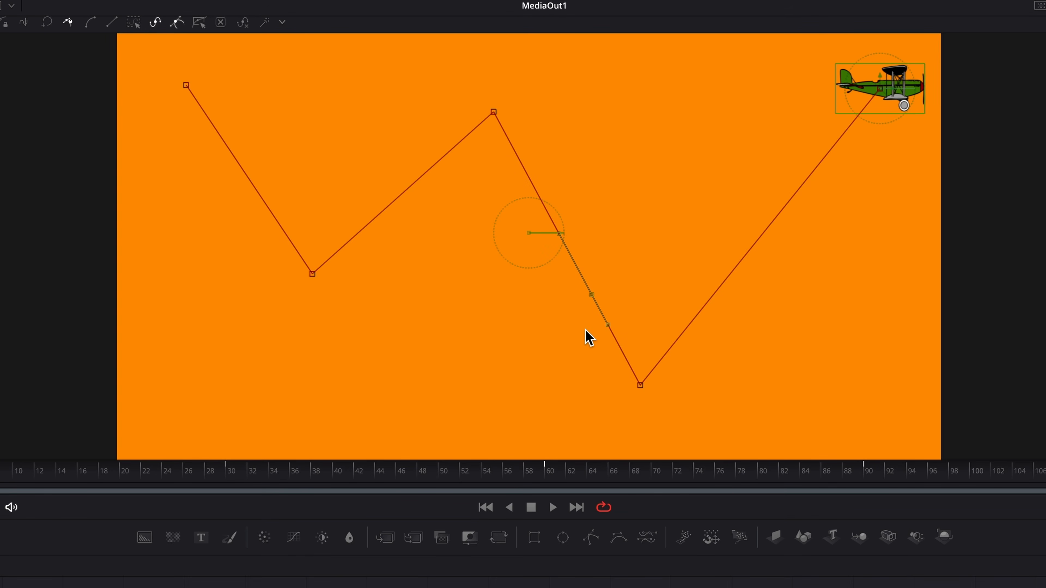
drag(593, 295, 534, 299)
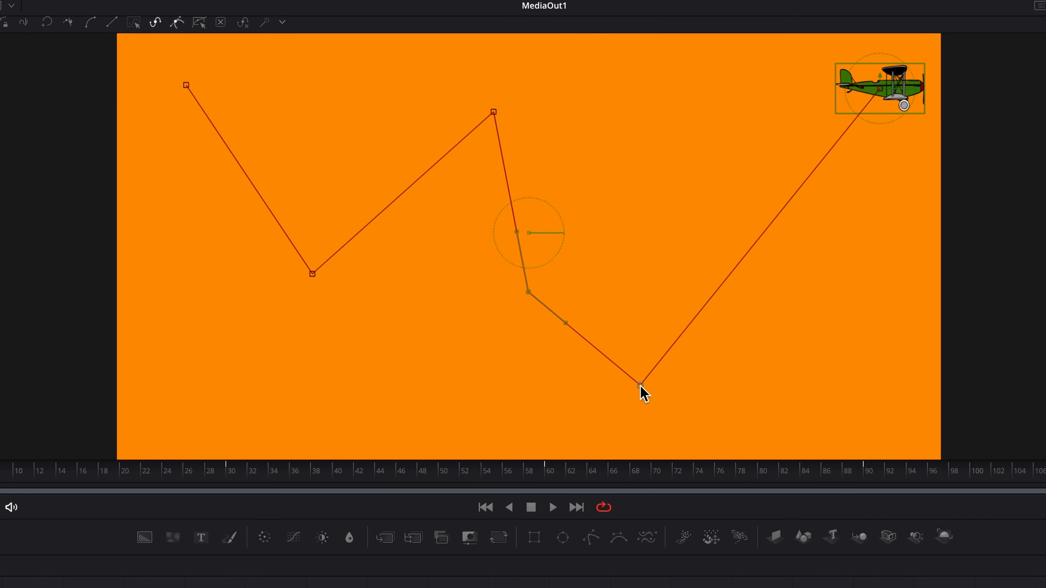
drag(641, 387, 669, 337)
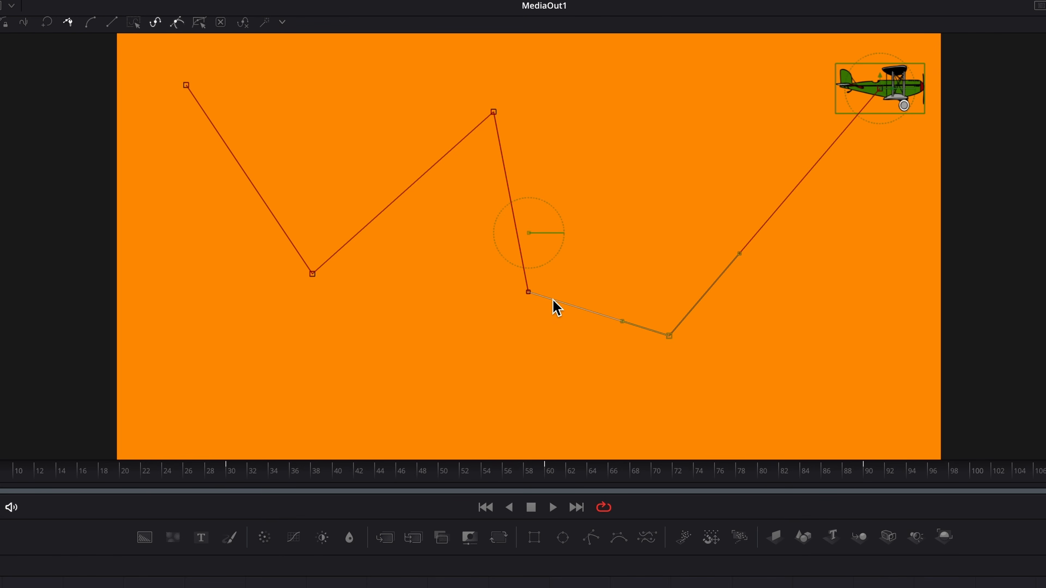
click(529, 293)
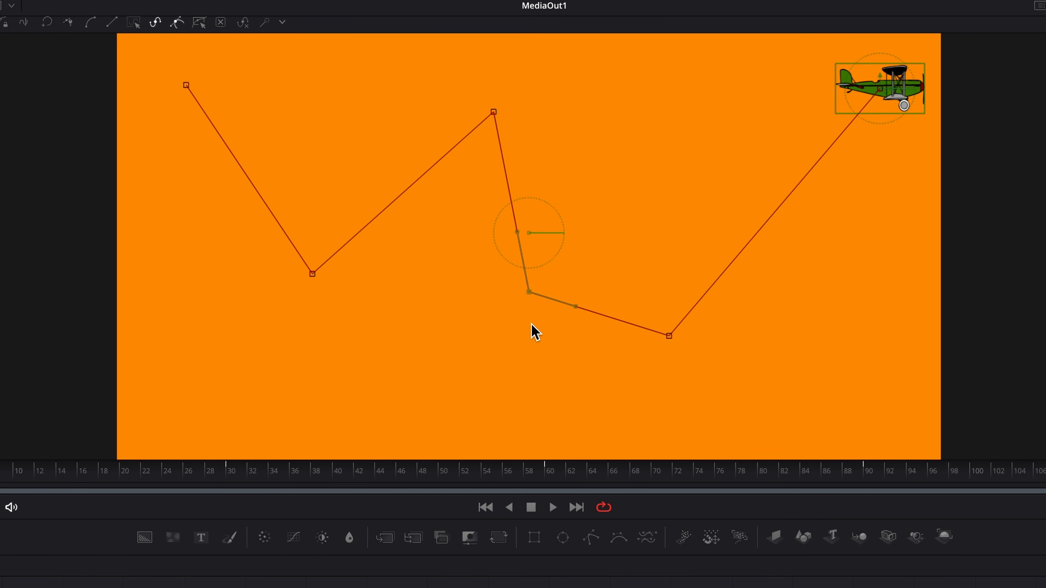
key(Delete)
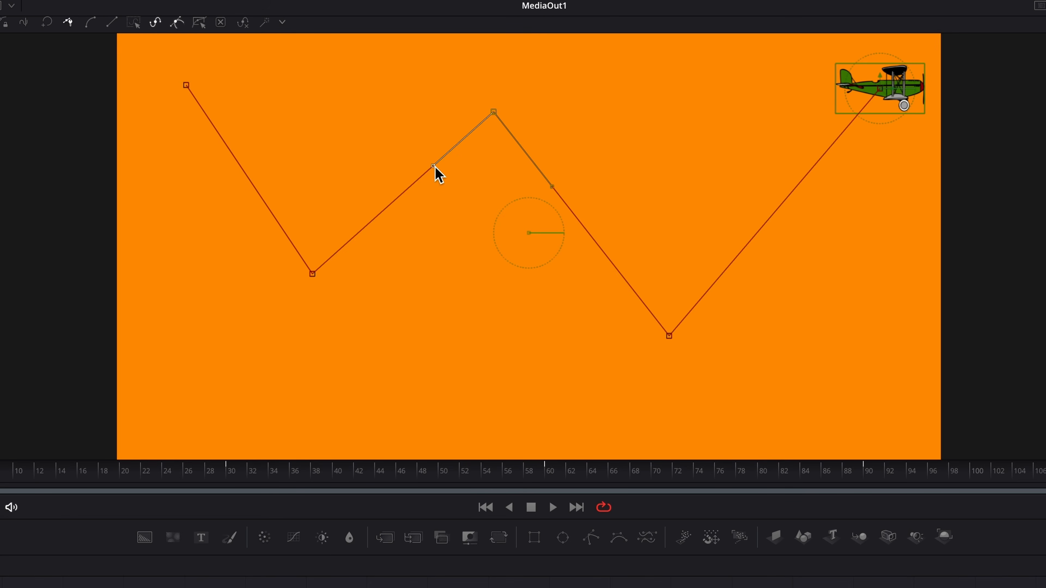
- Drag the peak's Bézier handles to round the middle peak into a smooth curve
mouse_move(434, 167)
mouse_down()
mouse_move(412, 160)
mouse_move(438, 172)
mouse_up()
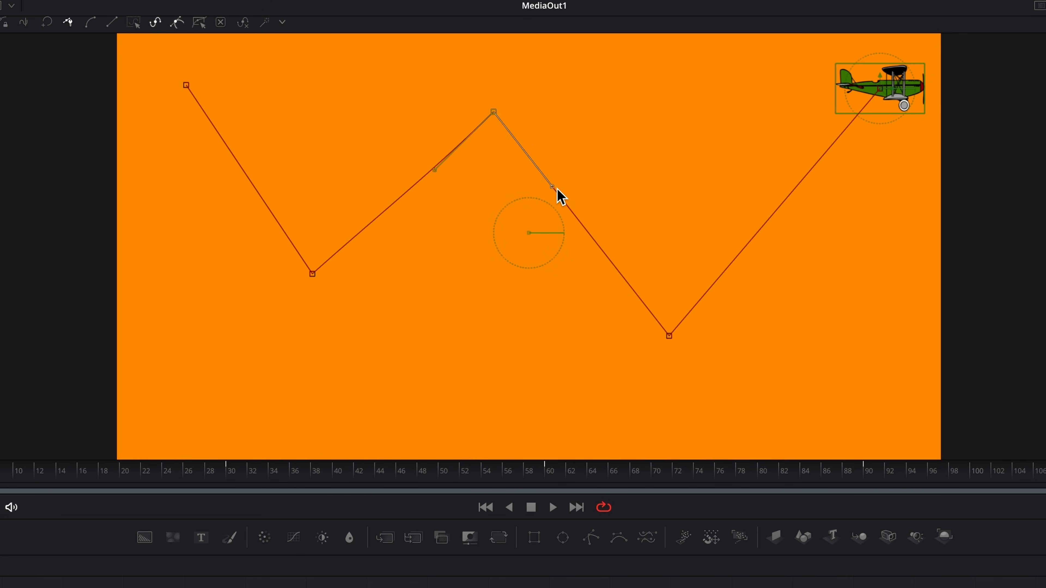
drag(554, 191, 619, 206)
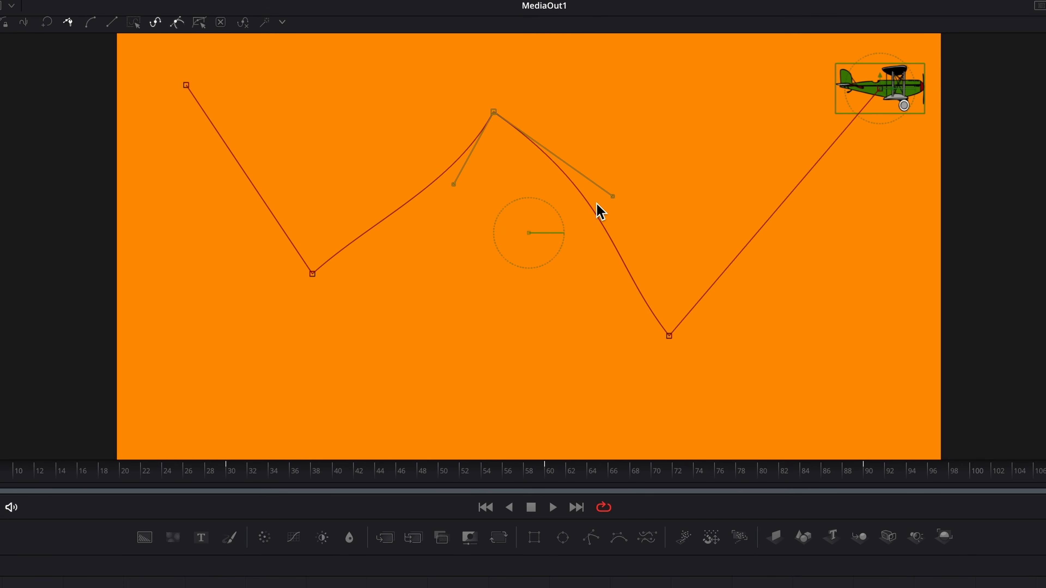
mouse_move(452, 187)
mouse_down()
mouse_move(423, 182)
mouse_move(471, 188)
mouse_up()
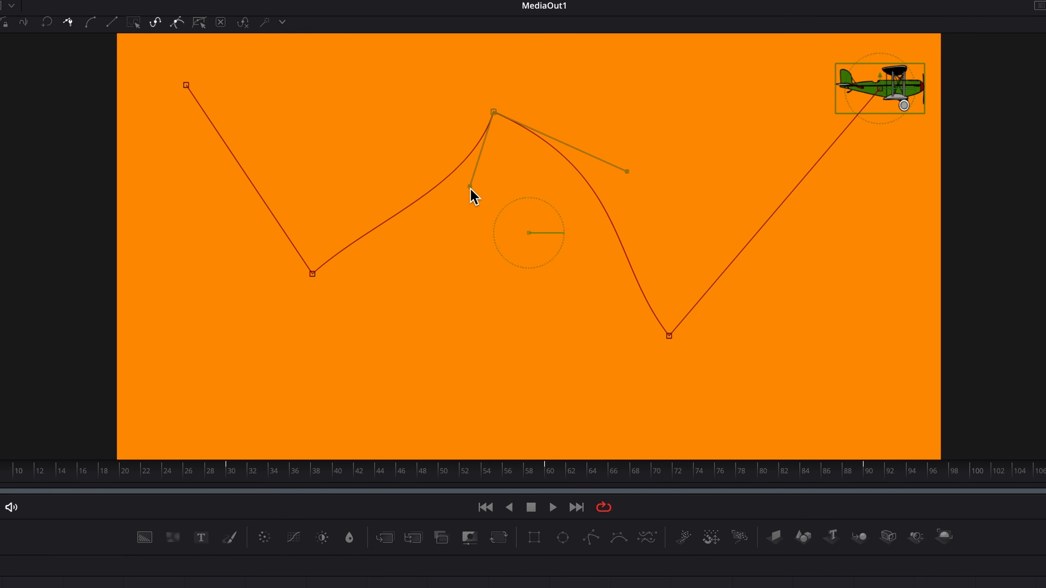
drag(472, 190, 326, 156)
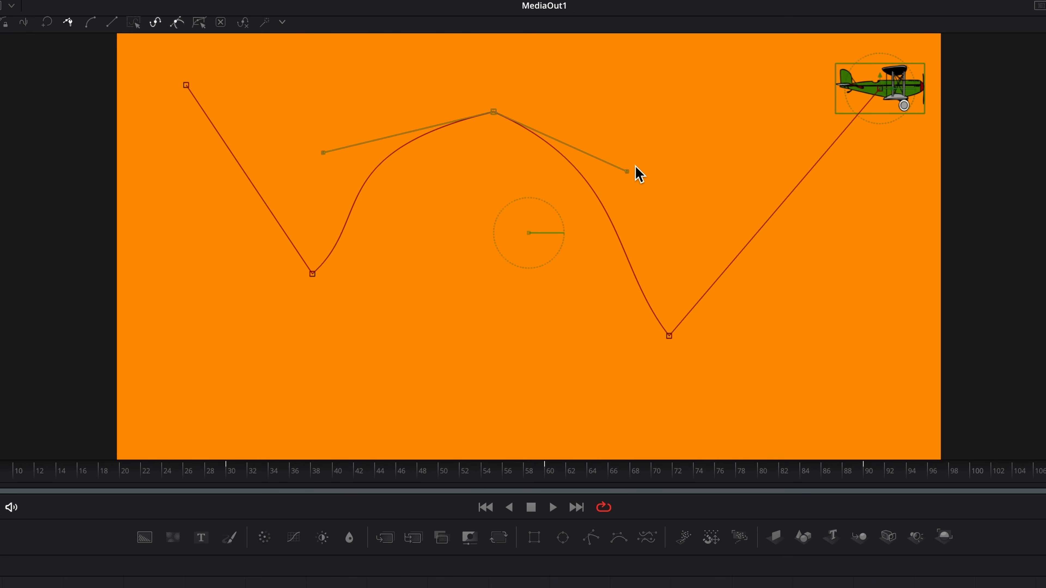
drag(628, 172, 680, 94)
drag(324, 154, 378, 153)
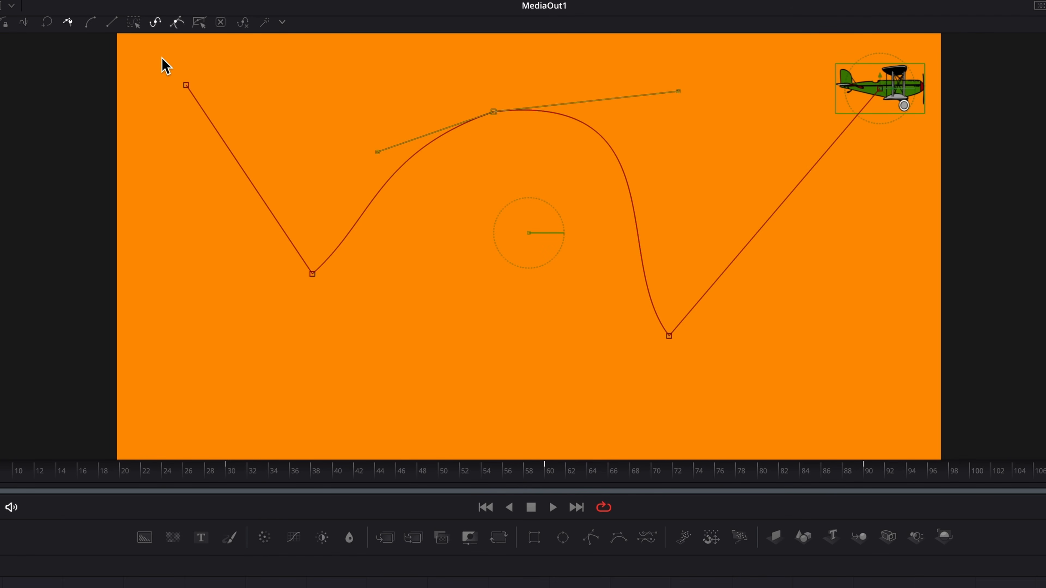
- Select all path points, convert them from Linear to Smooth, and lock the points
drag(162, 59, 549, 319)
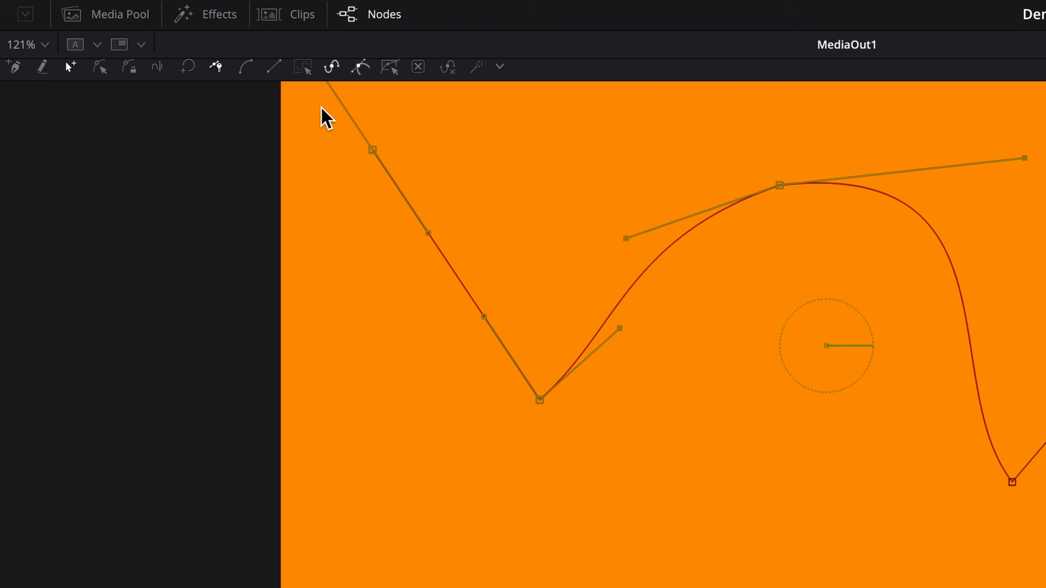
click(134, 24)
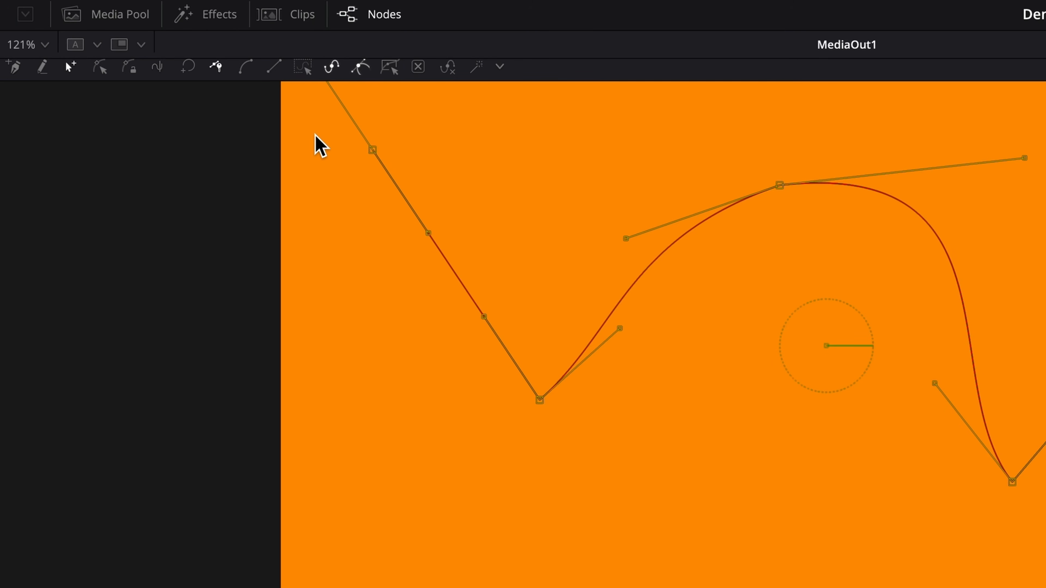
click(273, 67)
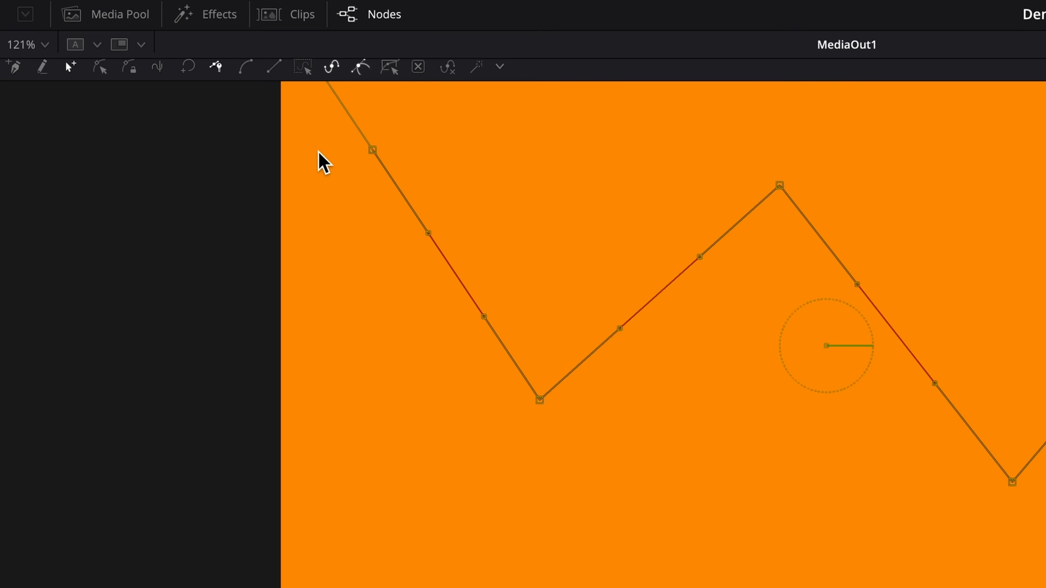
click(242, 62)
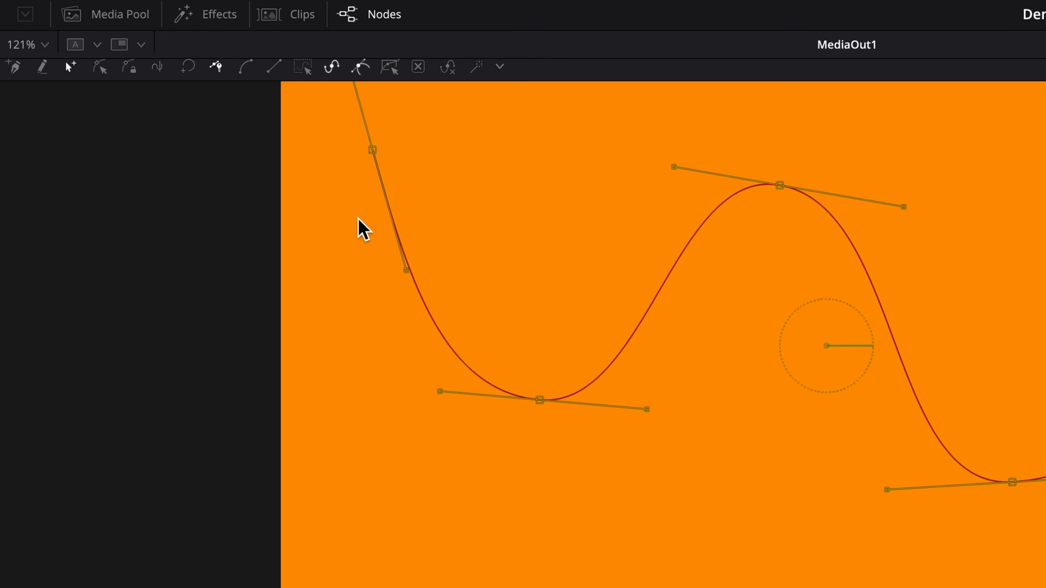
click(131, 69)
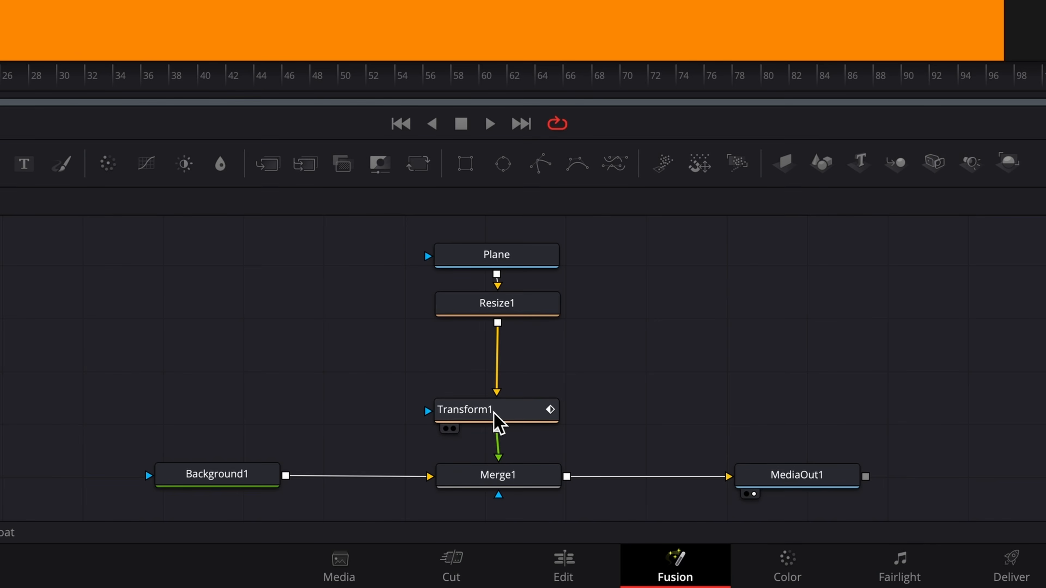
- Lower the wave's peak, move the second dip right, and steepen its tangents upward
click(494, 414)
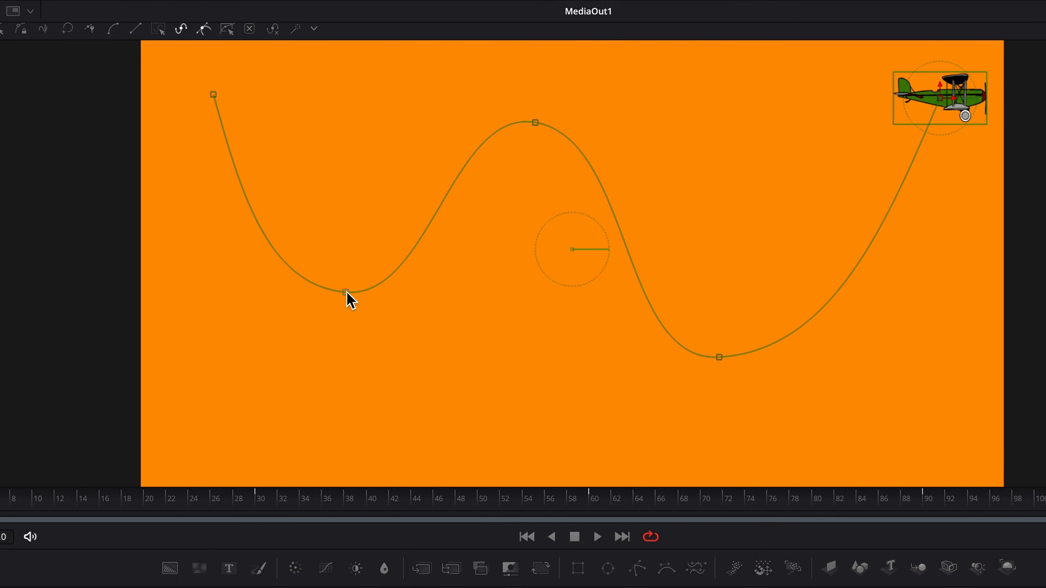
drag(345, 292, 288, 299)
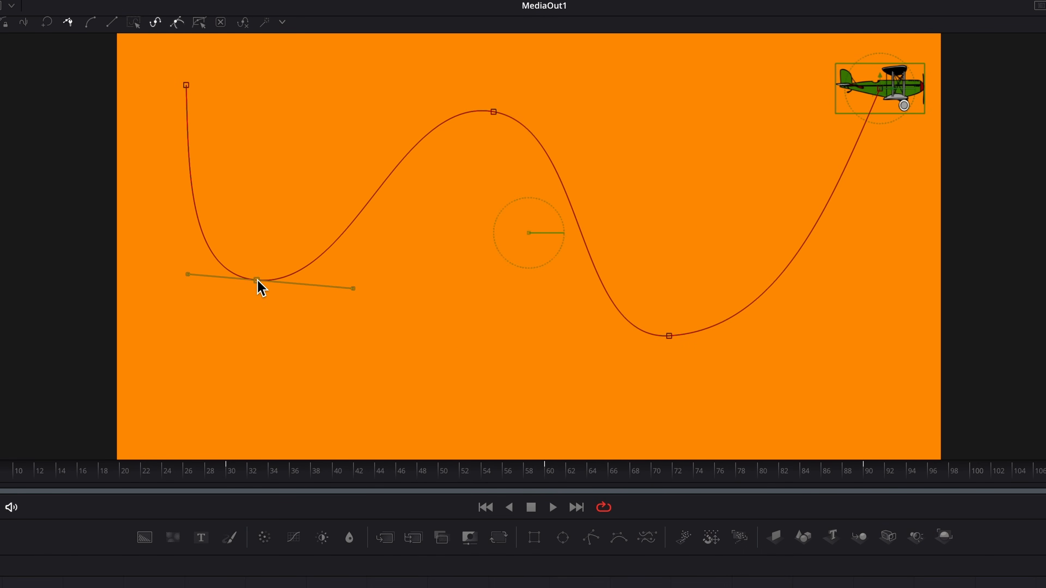
drag(493, 112, 476, 157)
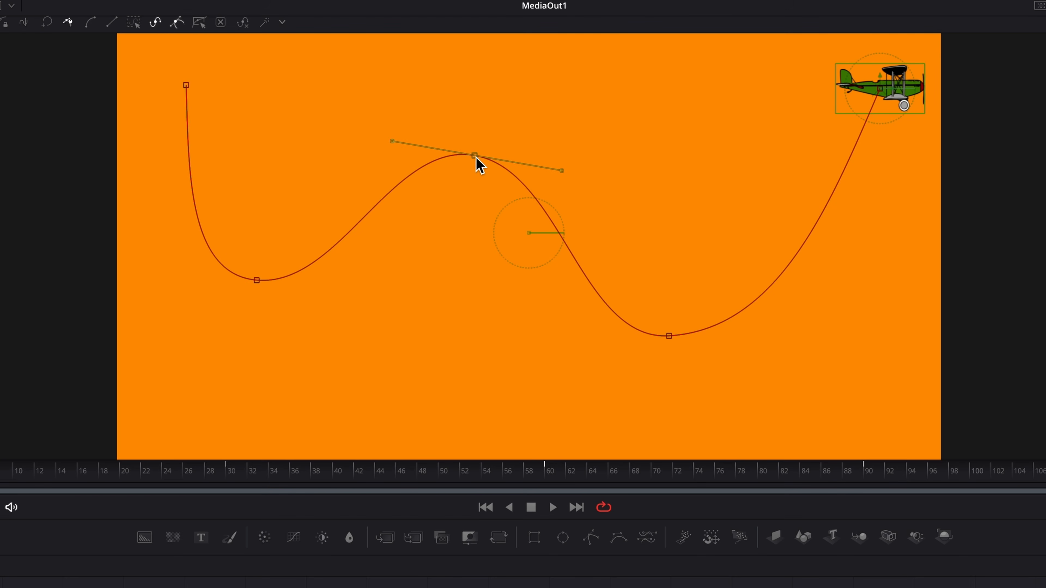
drag(670, 337, 726, 338)
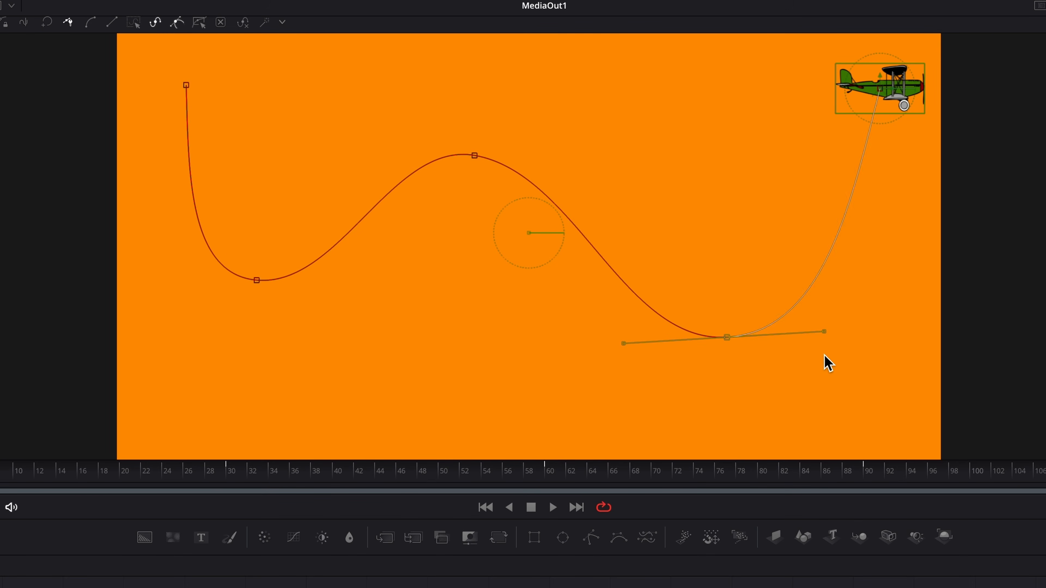
drag(824, 331, 858, 300)
drag(629, 368, 599, 367)
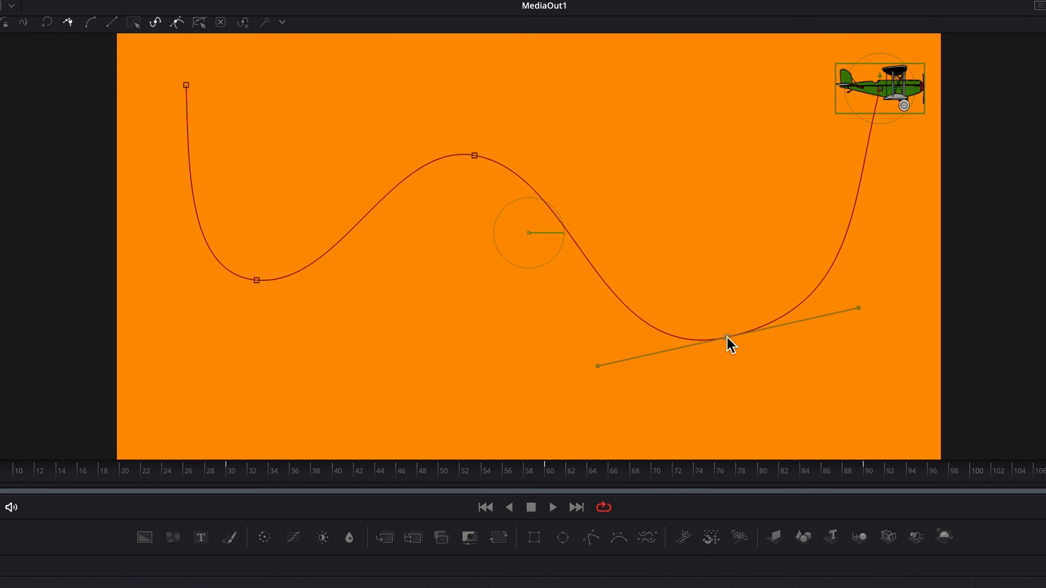
mouse_move(728, 340)
mouse_down()
mouse_move(744, 362)
mouse_move(729, 355)
mouse_up()
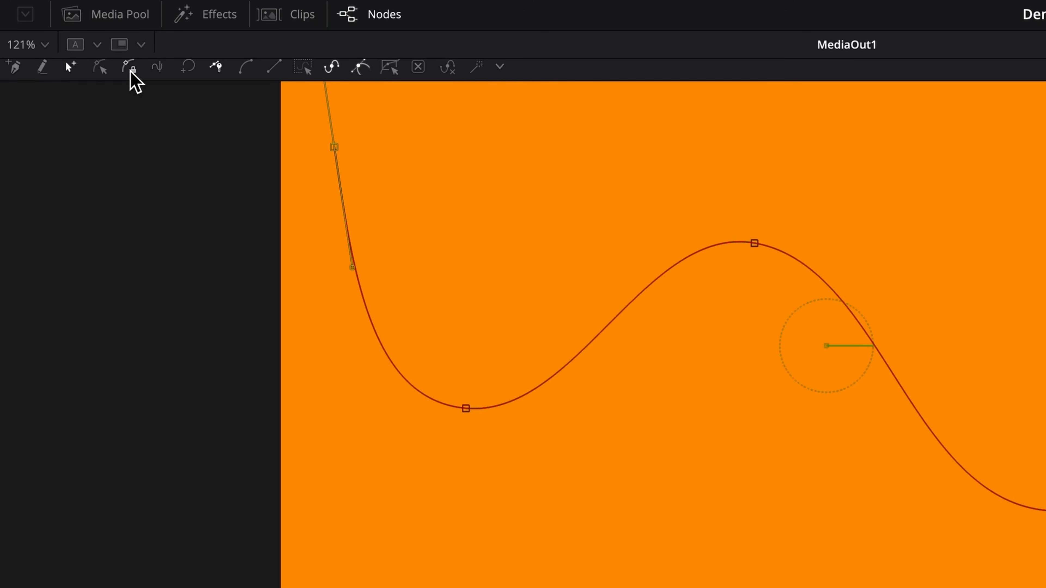
- Lock the path points, then play and stop the animation to watch the biplane fly
click(131, 70)
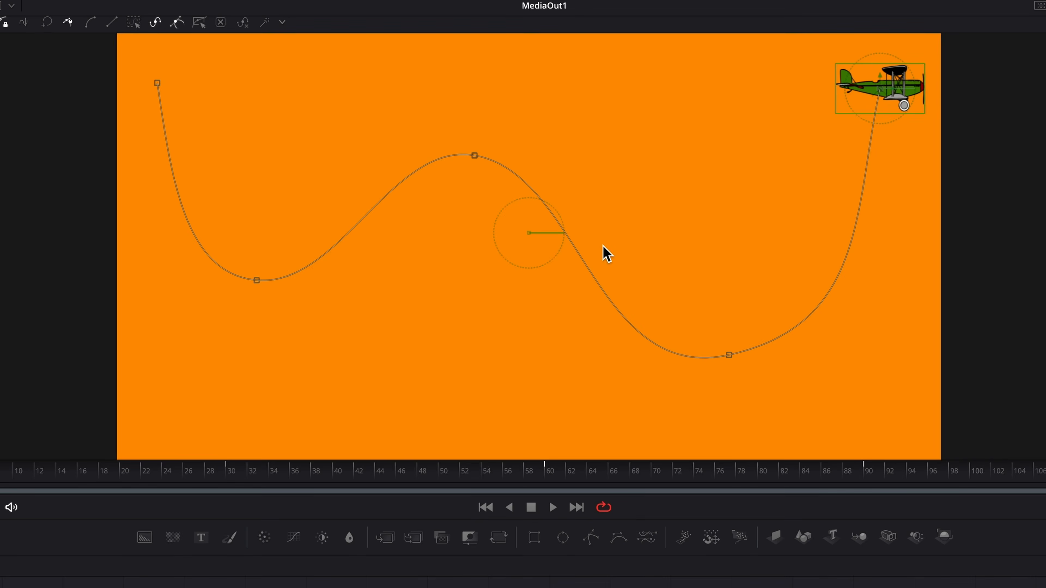
key(space)
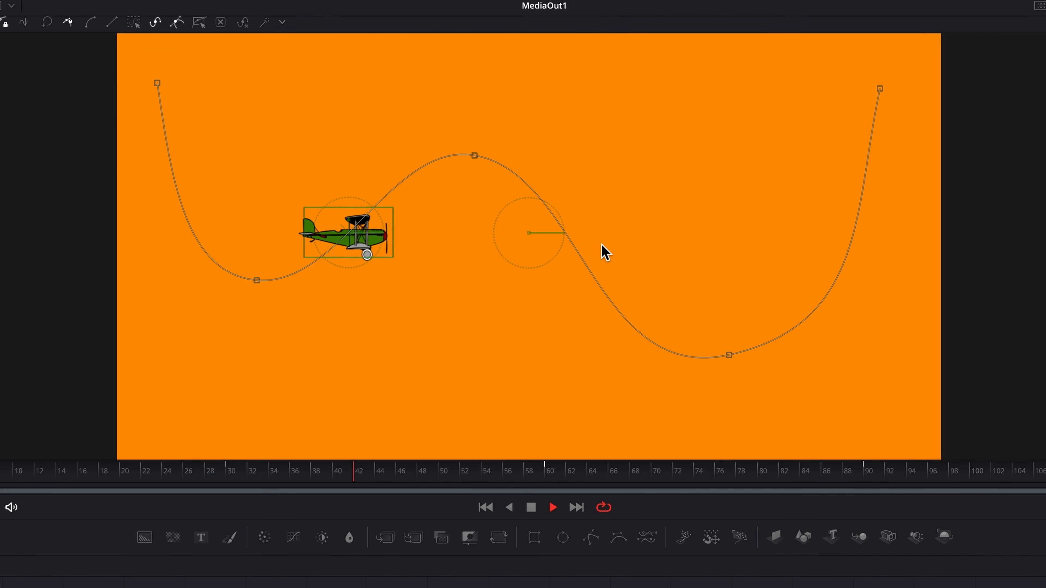
key(space)
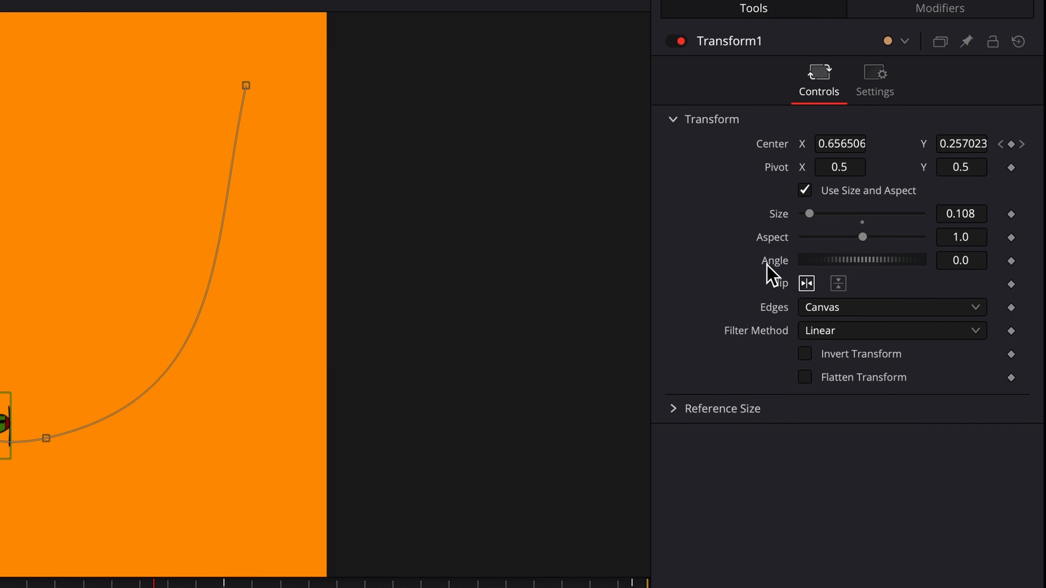
- Connect Transform1's Angle to Path1's Heading so the biplane tilts along the wave
right_click(768, 266)
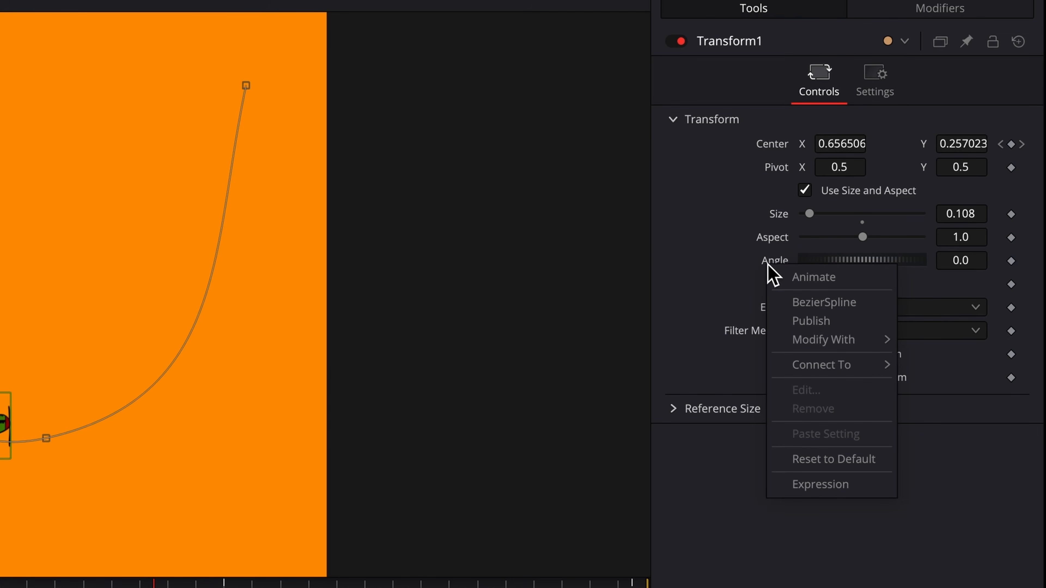
mouse_move(806, 367)
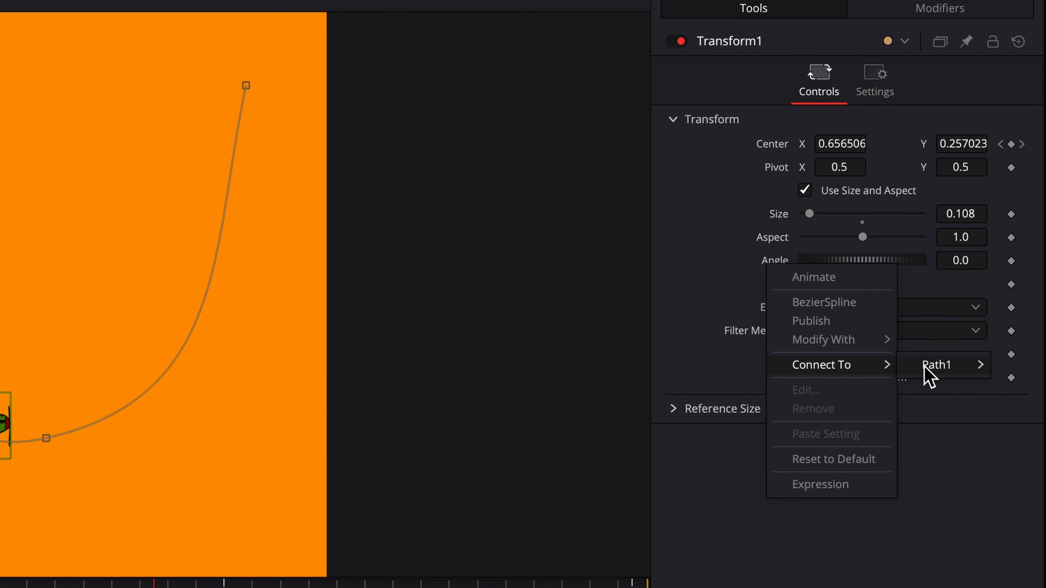
mouse_move(929, 371)
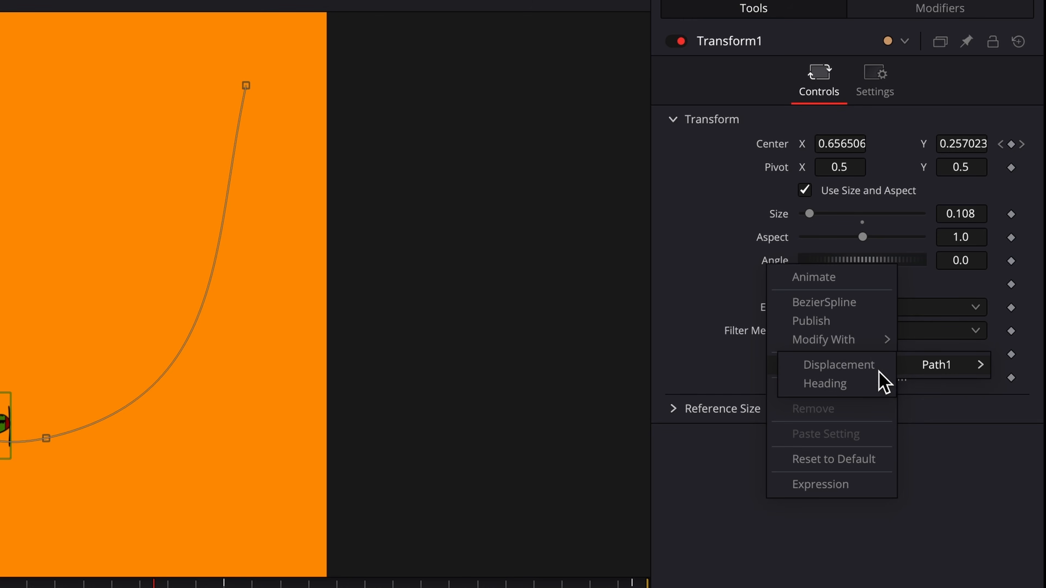
click(839, 391)
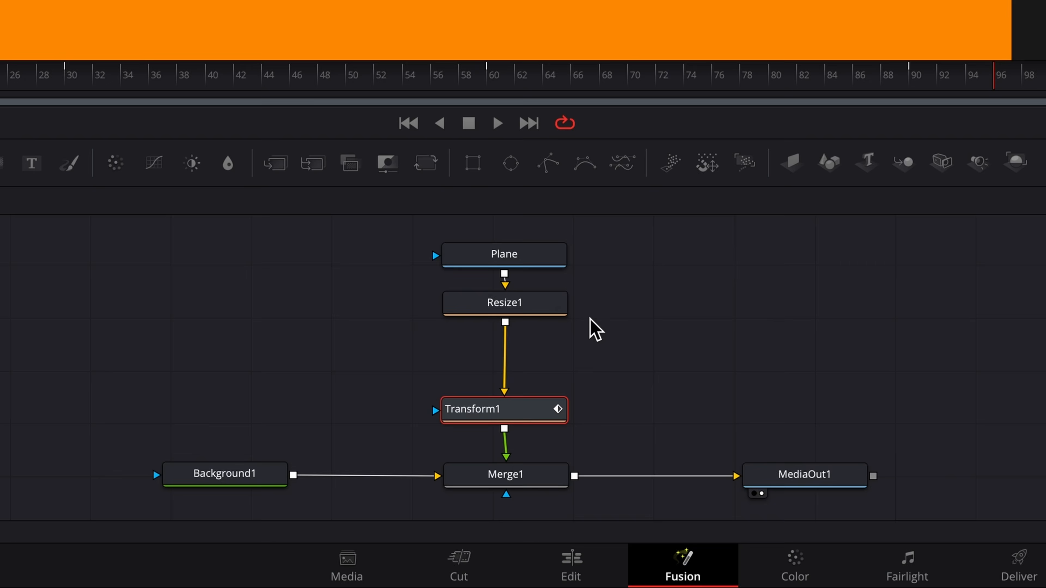
- Insert Transform2 after Resize1 and rotate the plane to a 60-degree Angle
click(548, 307)
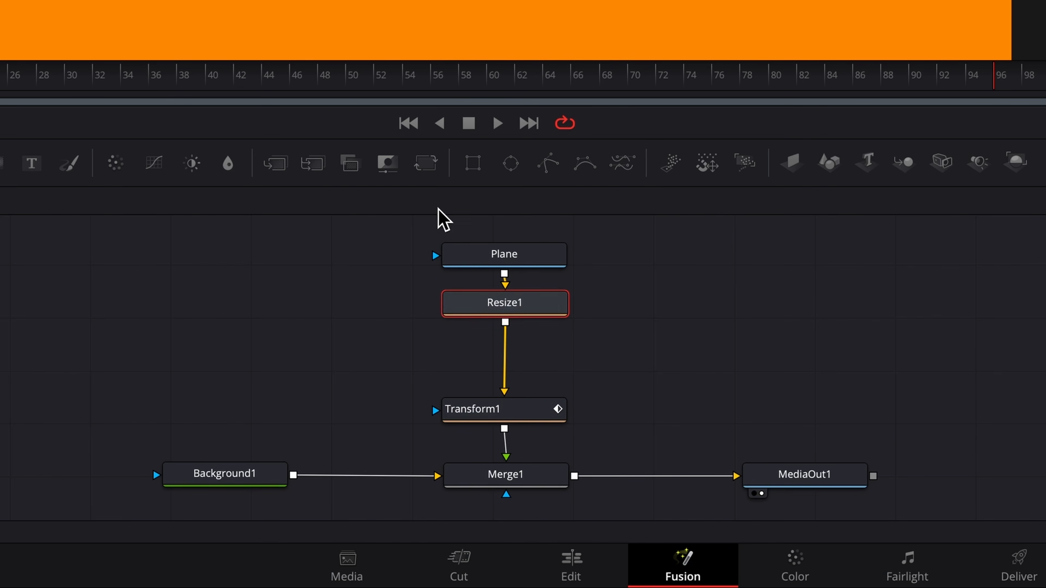
click(428, 173)
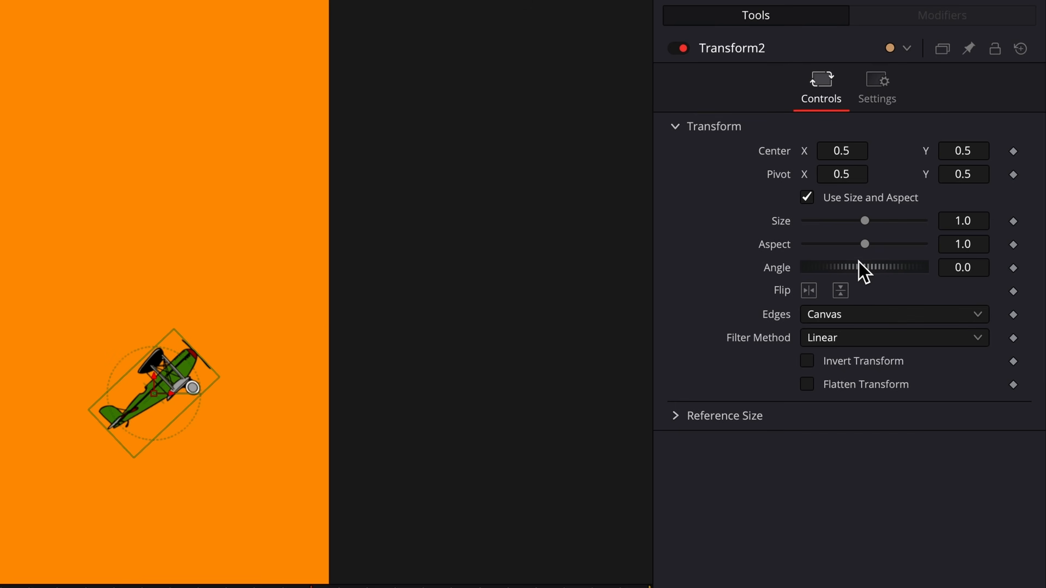
mouse_move(857, 269)
mouse_down()
mouse_move(881, 281)
mouse_move(855, 270)
mouse_move(866, 273)
mouse_up()
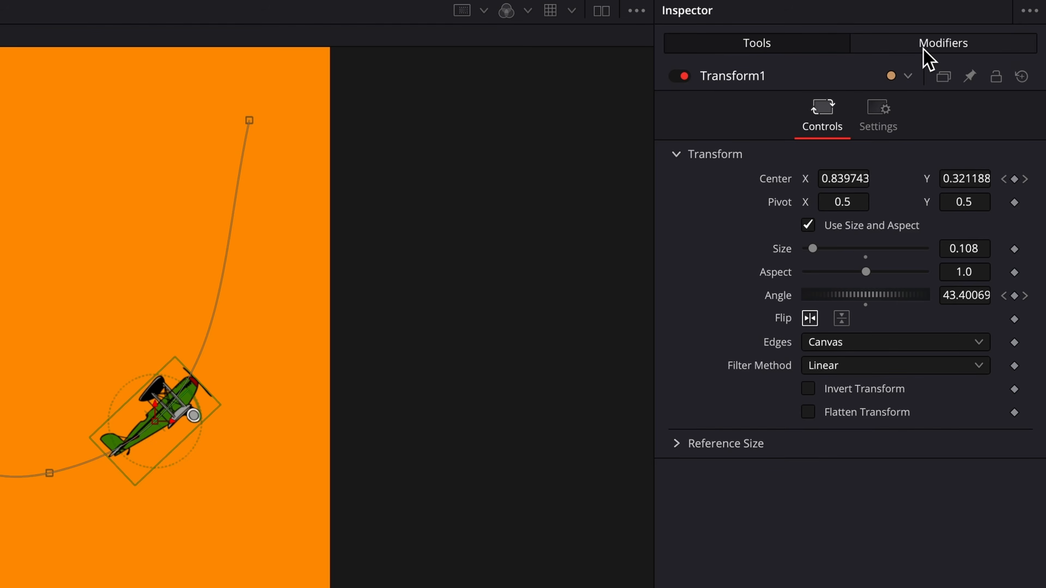
- Publish Path1's polyline shape from its Modifiers settings
click(983, 43)
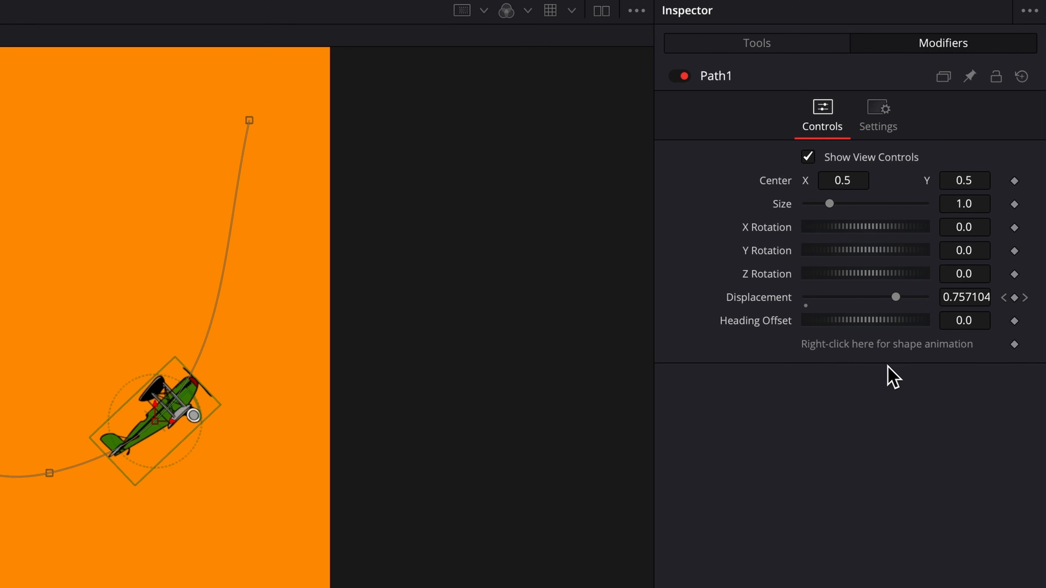
right_click(882, 347)
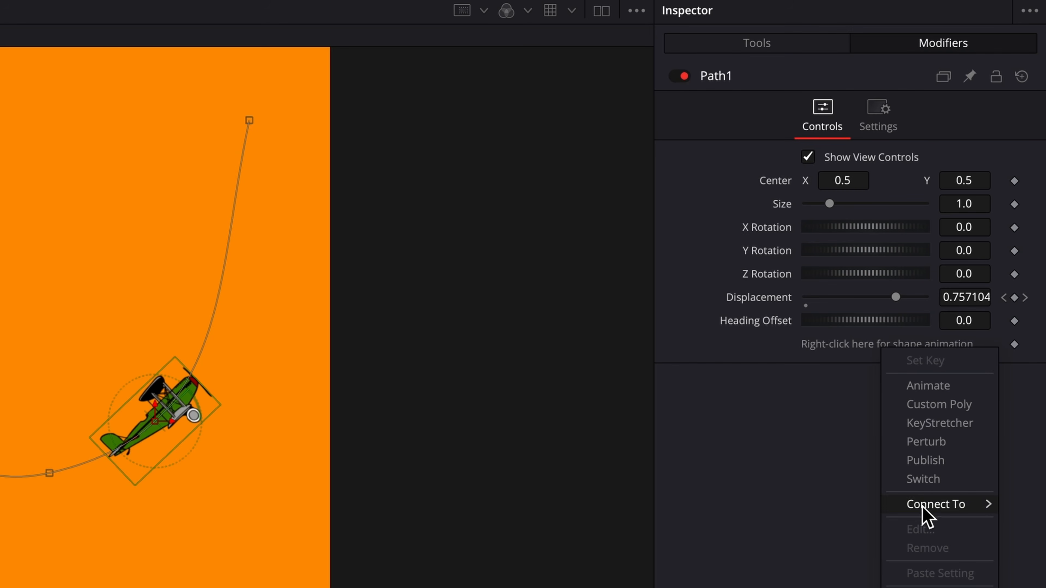
click(990, 457)
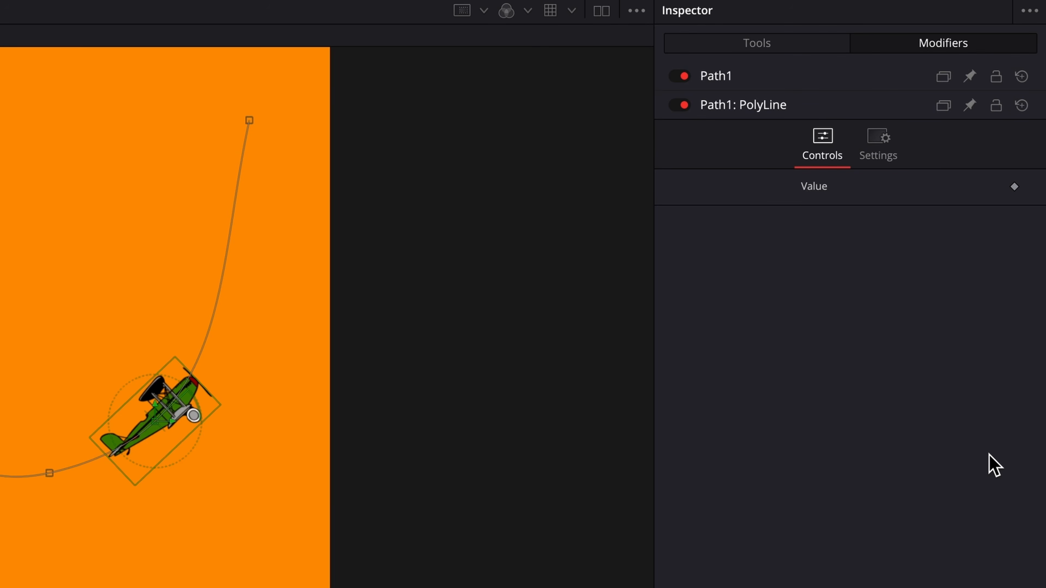
- Rename the published Path1: PolyLine to 'FlightPath'
right_click(752, 111)
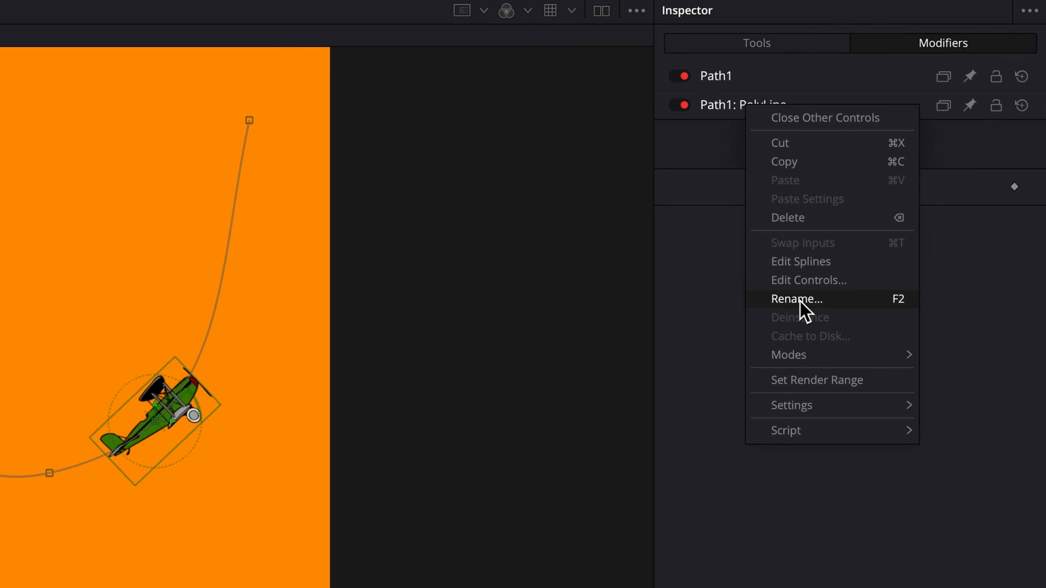
click(799, 299)
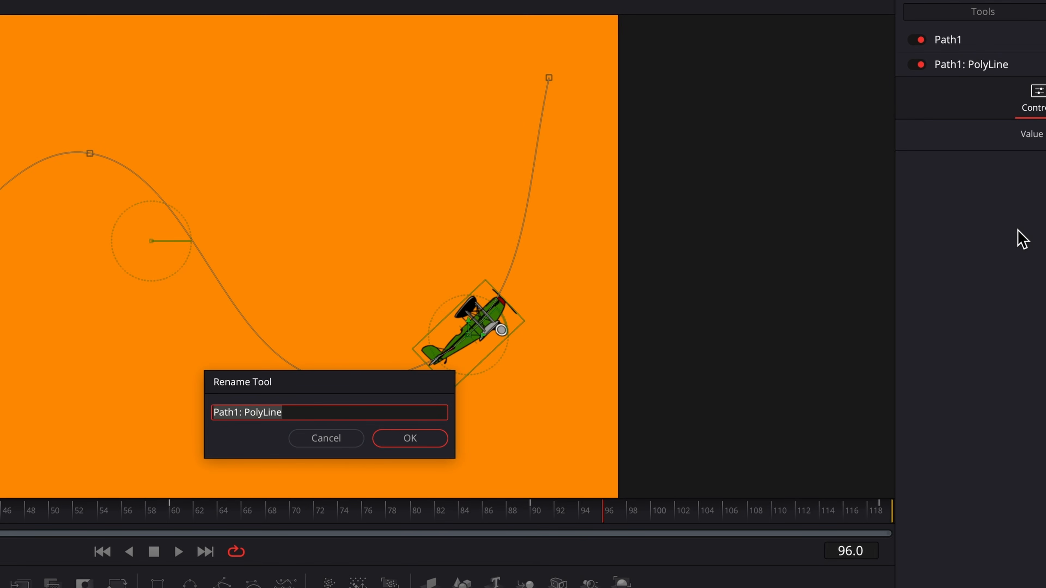
text(FlightPath)
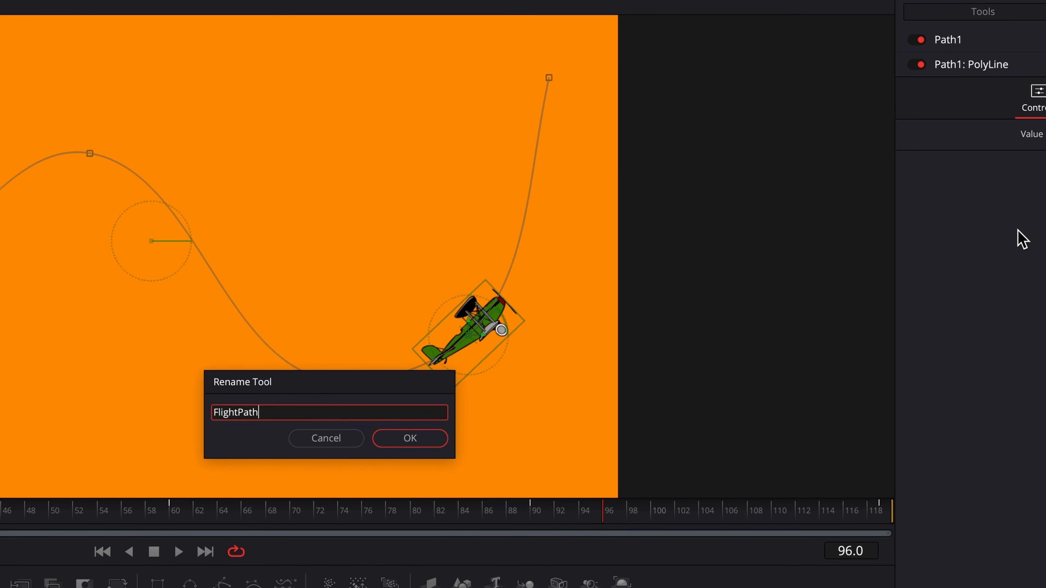
key(Return)
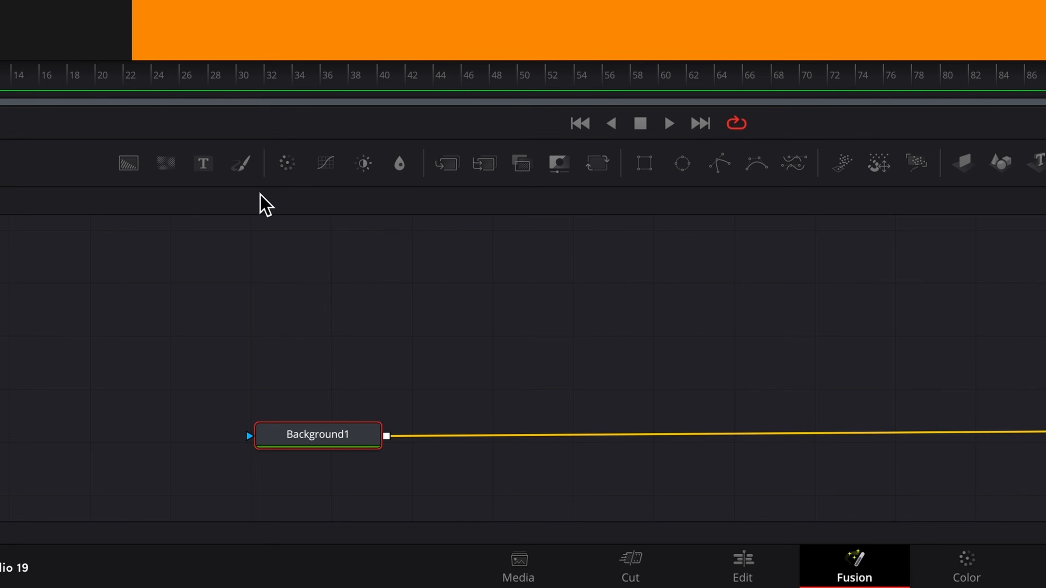
- Add a Paint node after Background1 and start a polyline stroke with four curved points at upper left
click(244, 164)
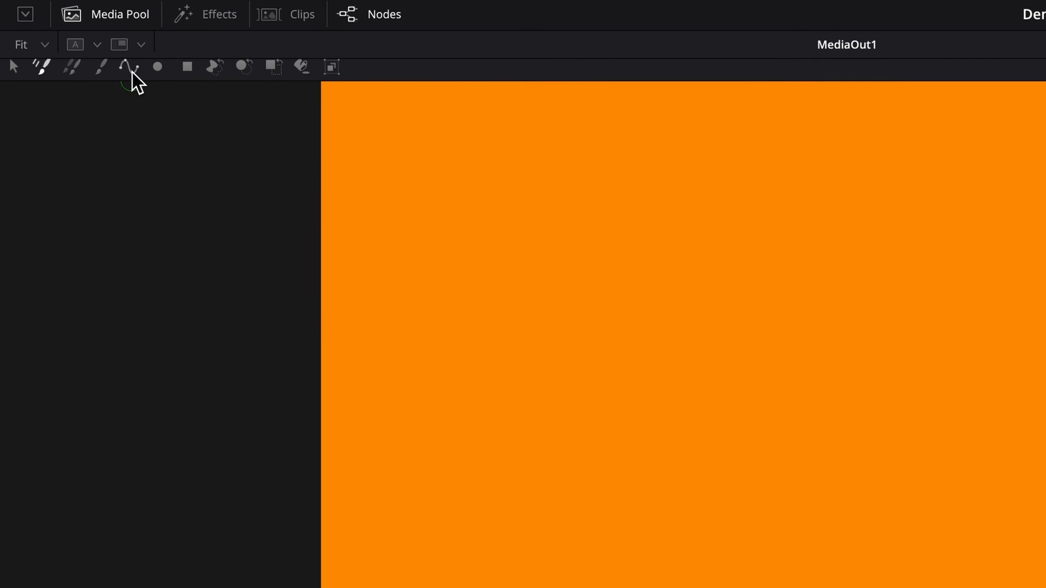
click(133, 72)
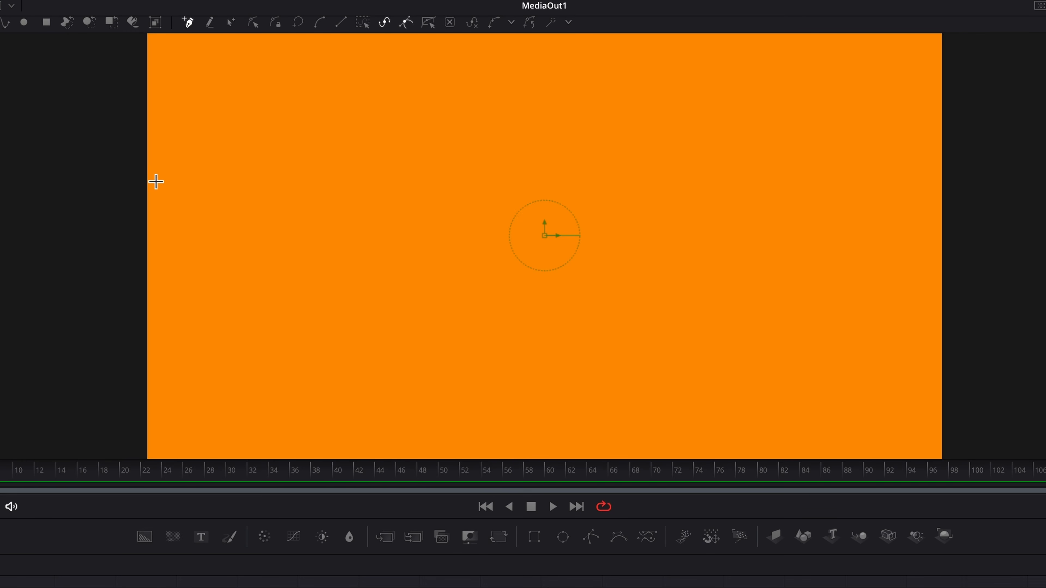
click(171, 177)
drag(211, 127, 245, 124)
drag(293, 149, 308, 171)
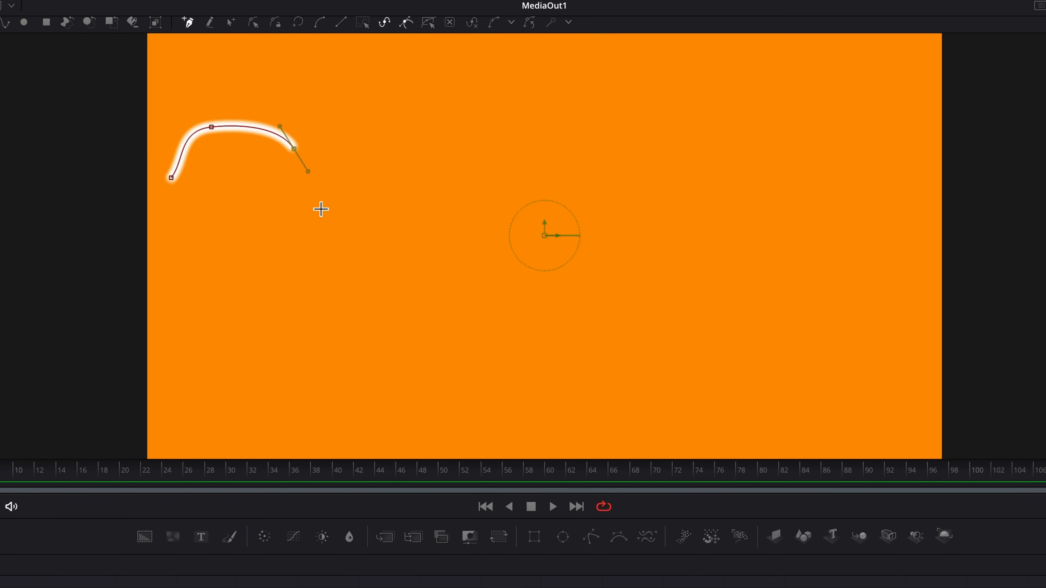
drag(277, 223, 252, 260)
- Extend the stroke down through the centre, along the bottom, and up into a hook at top right
drag(270, 307, 317, 335)
click(389, 250)
drag(405, 249, 519, 301)
drag(511, 346, 550, 350)
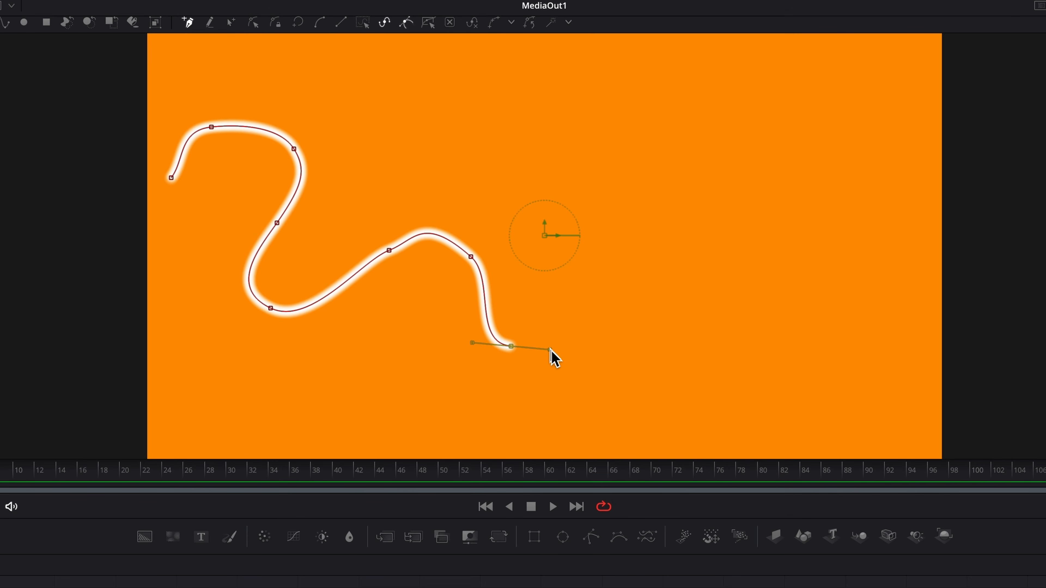
click(657, 346)
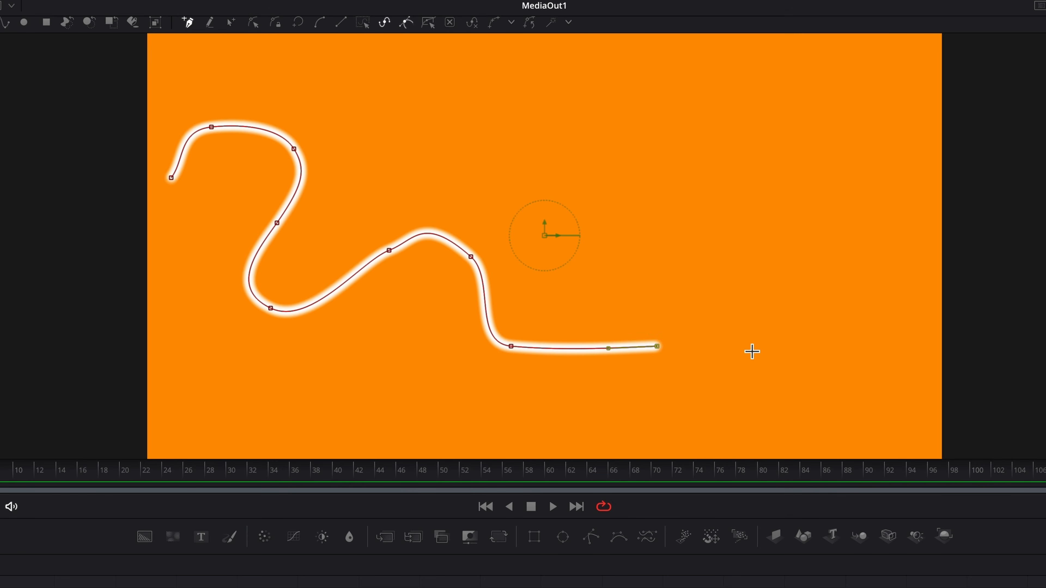
click(795, 347)
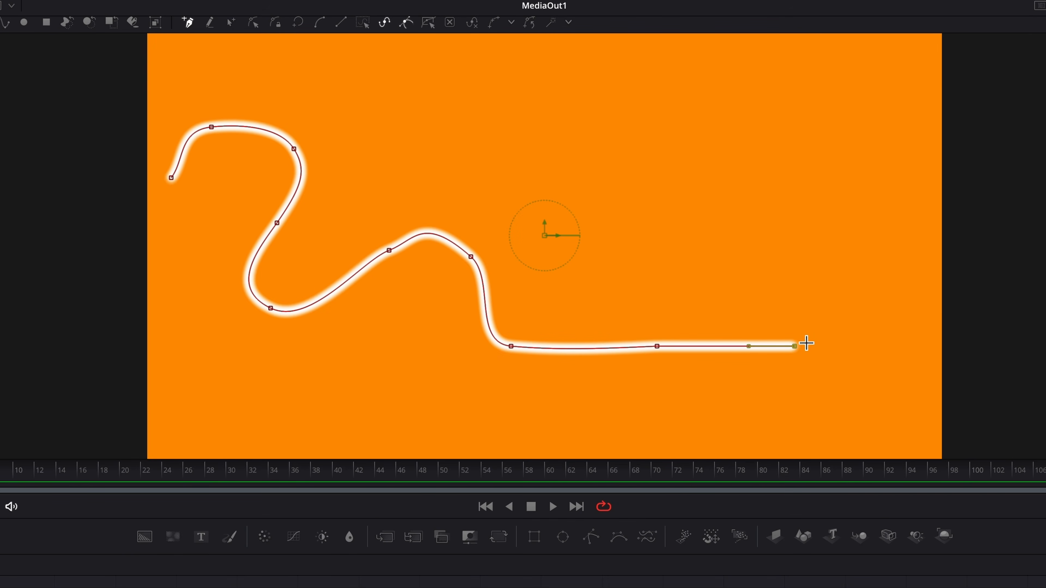
click(810, 328)
drag(766, 189, 924, 239)
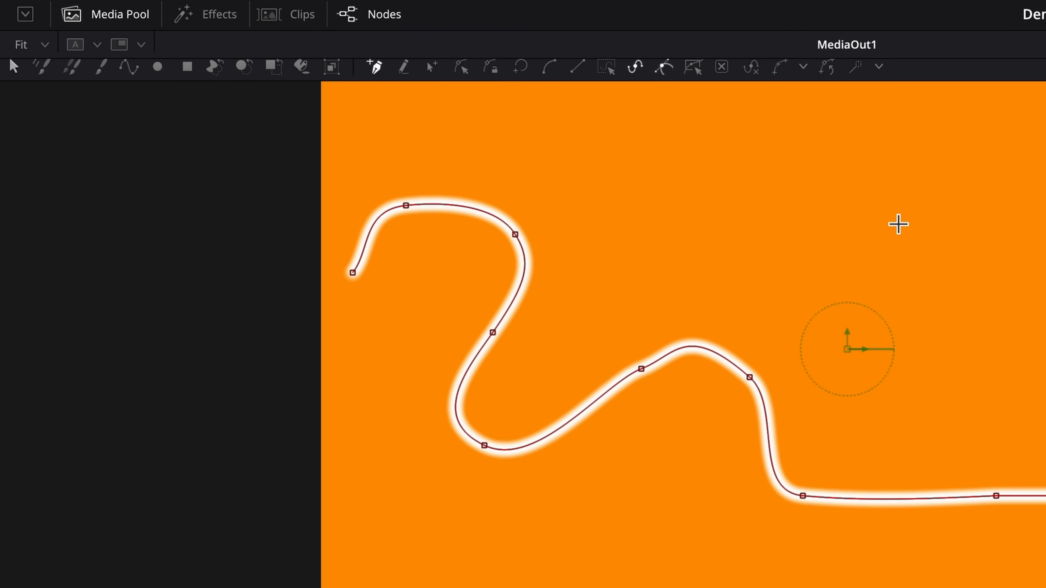
click(433, 67)
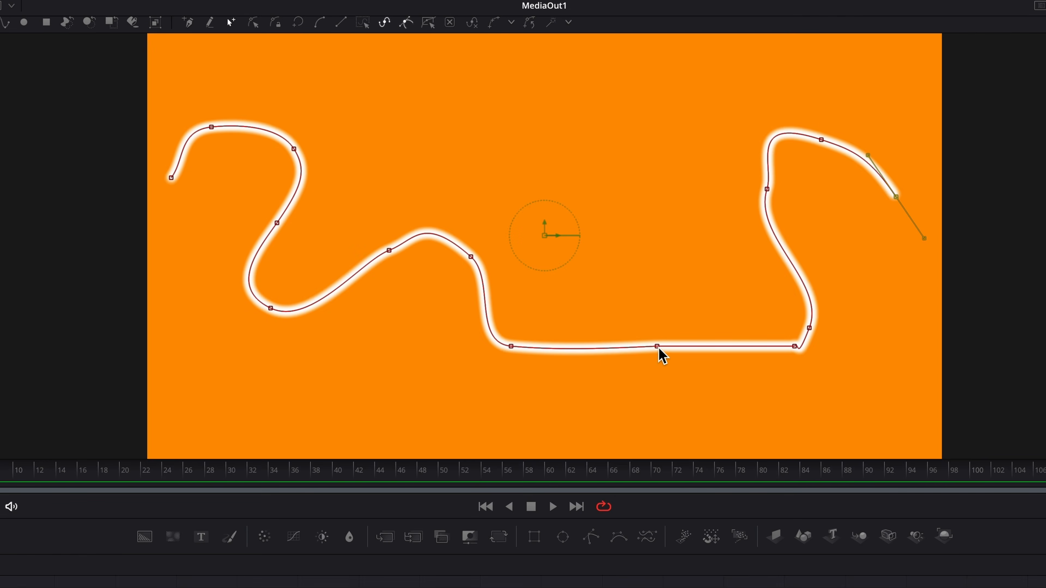
drag(657, 347, 607, 422)
drag(796, 347, 747, 380)
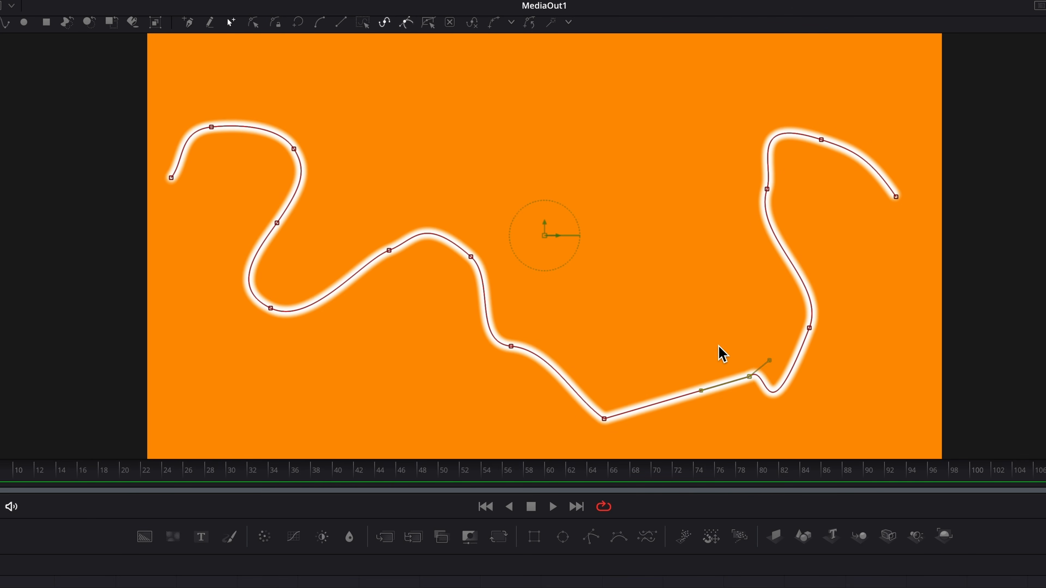
key(super+k)
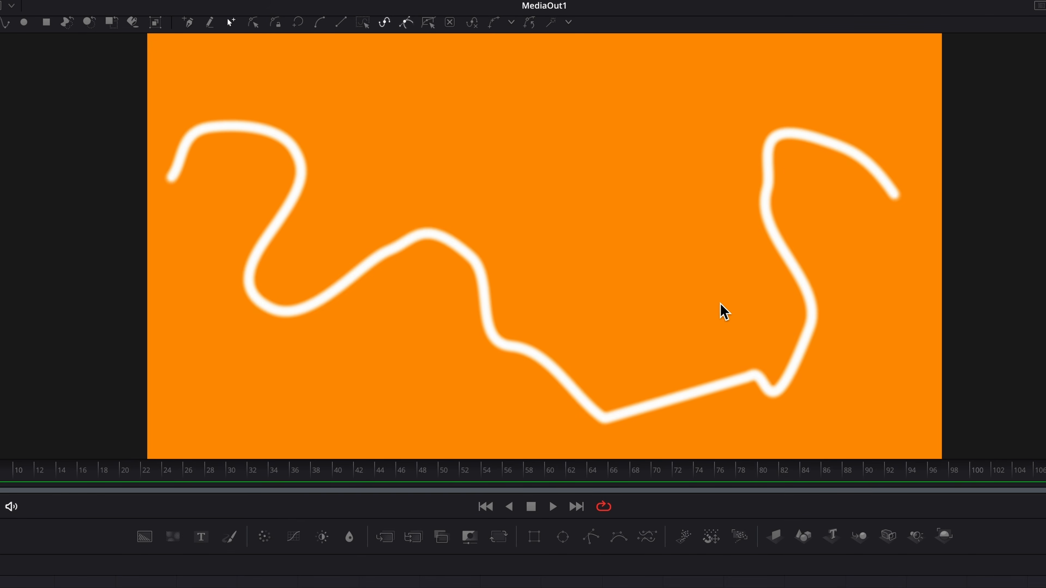
key(super+k)
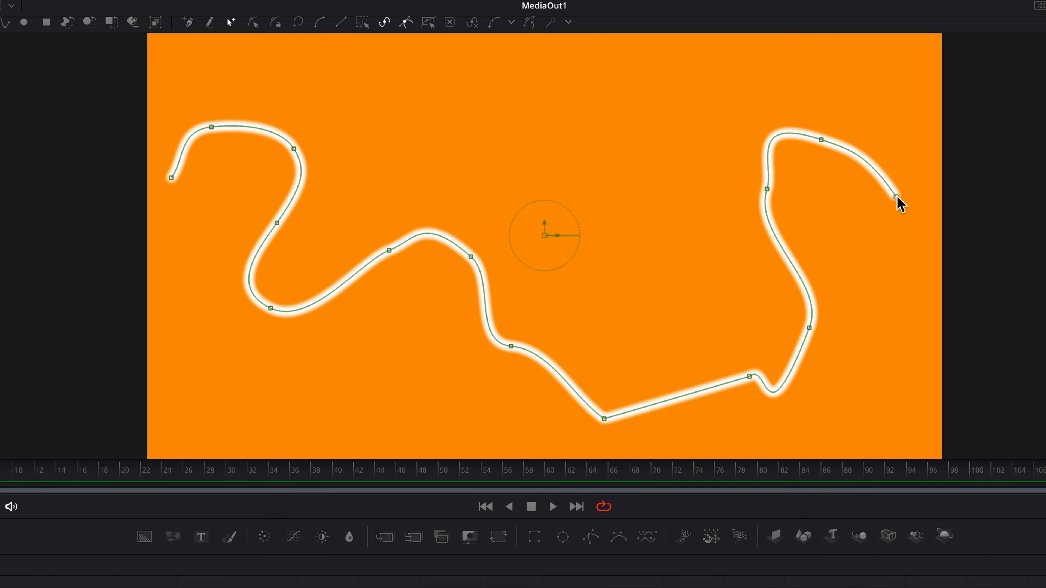
key(super+k)
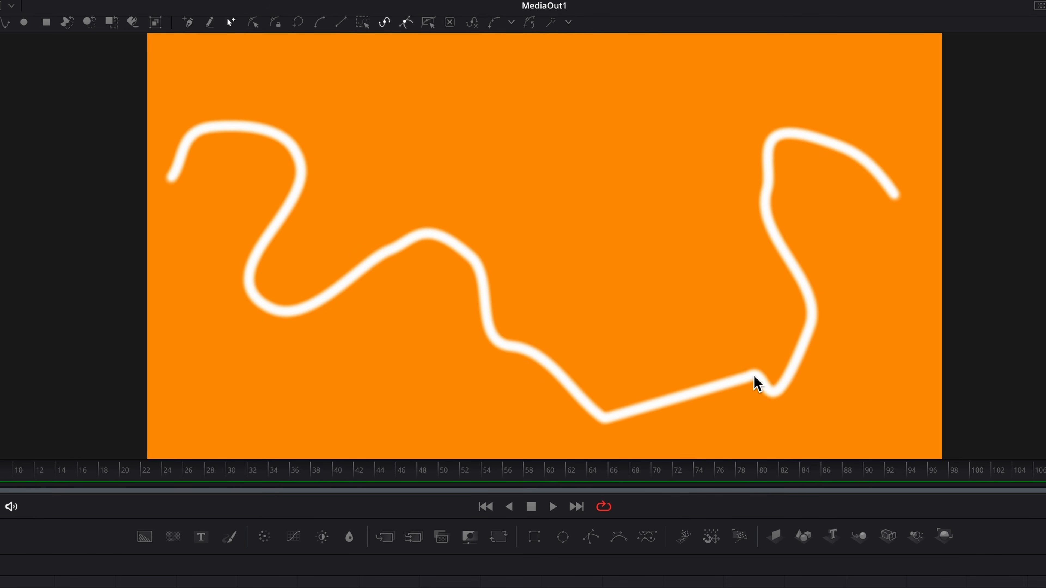
key(super+k)
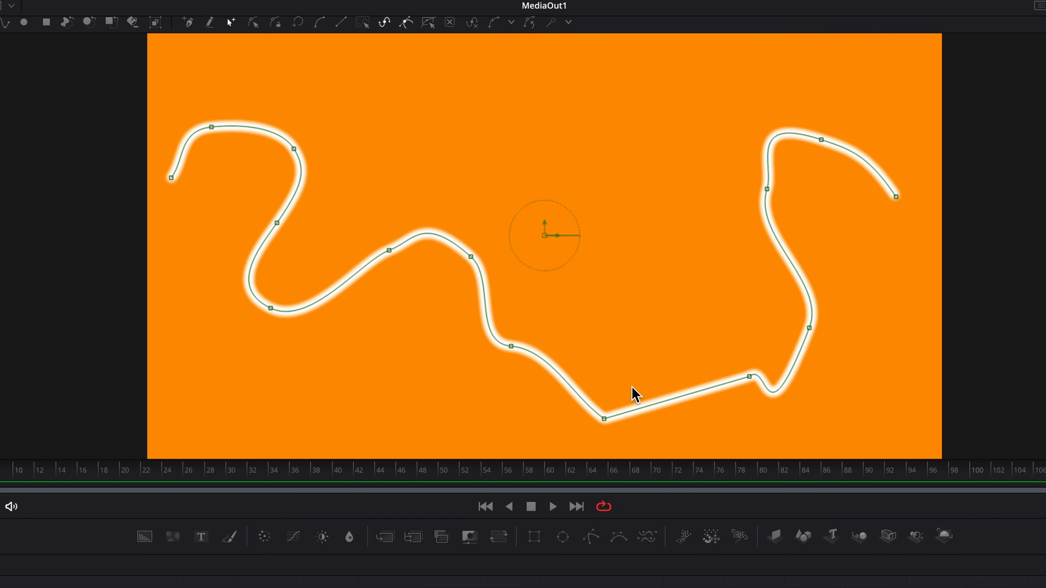
- Insert a point on the lower stretch of the stroke and bend its handles into a loop
click(674, 398)
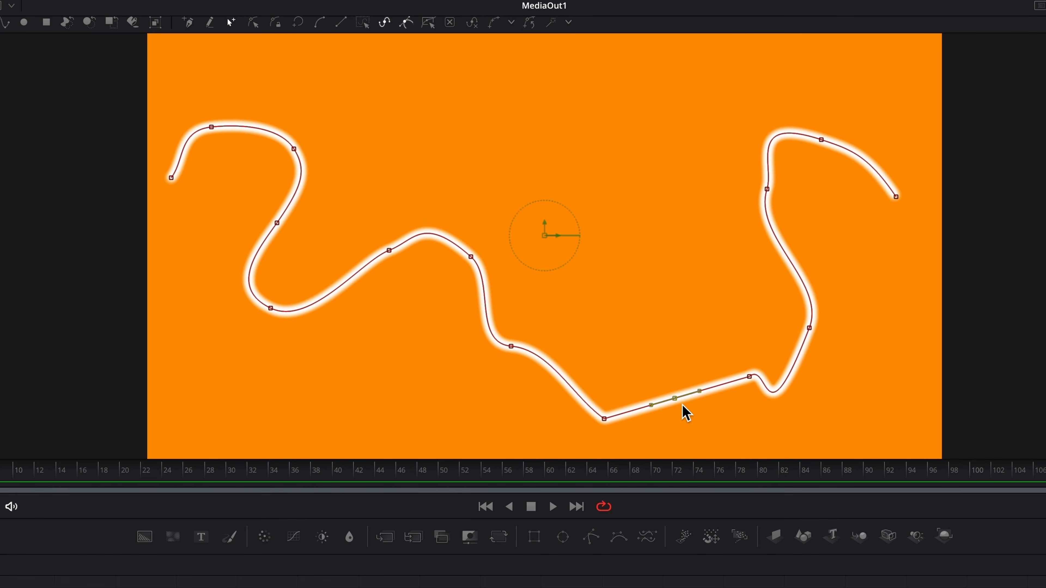
drag(702, 394, 691, 348)
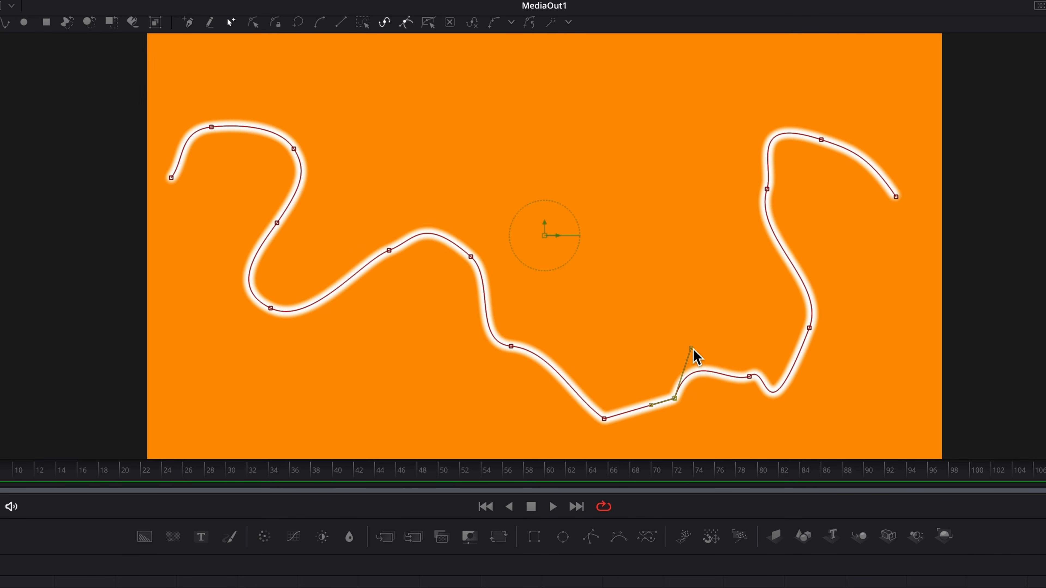
drag(654, 406, 669, 428)
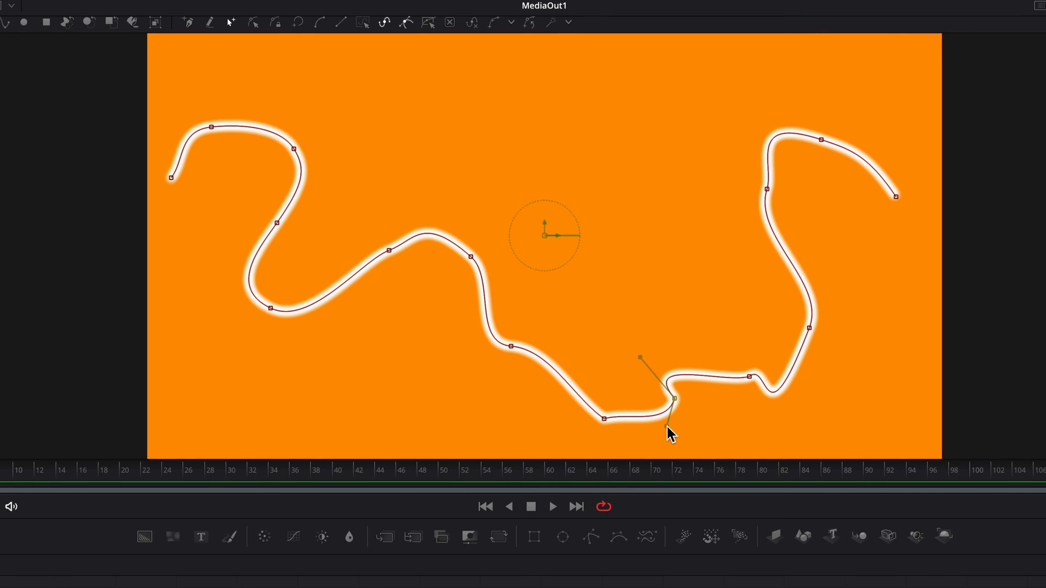
drag(667, 427, 763, 453)
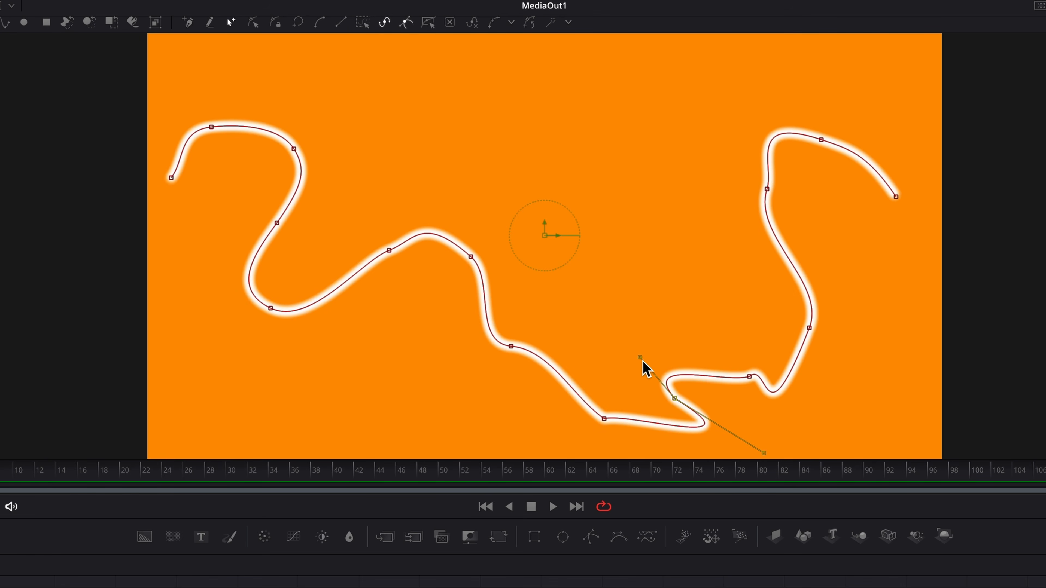
drag(641, 359, 576, 320)
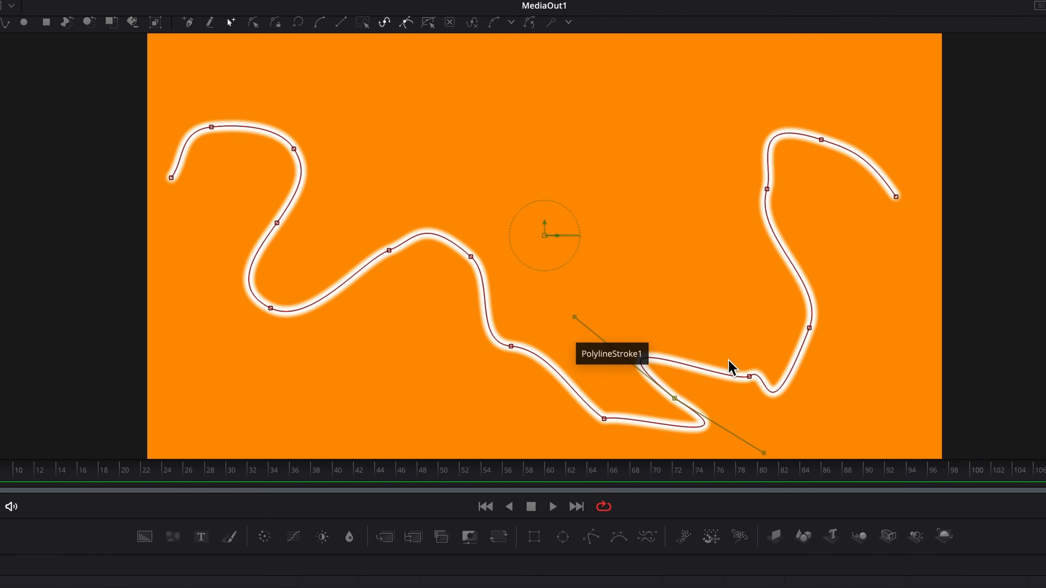
- Delete the point right of the loop, then select all the path's points
click(750, 376)
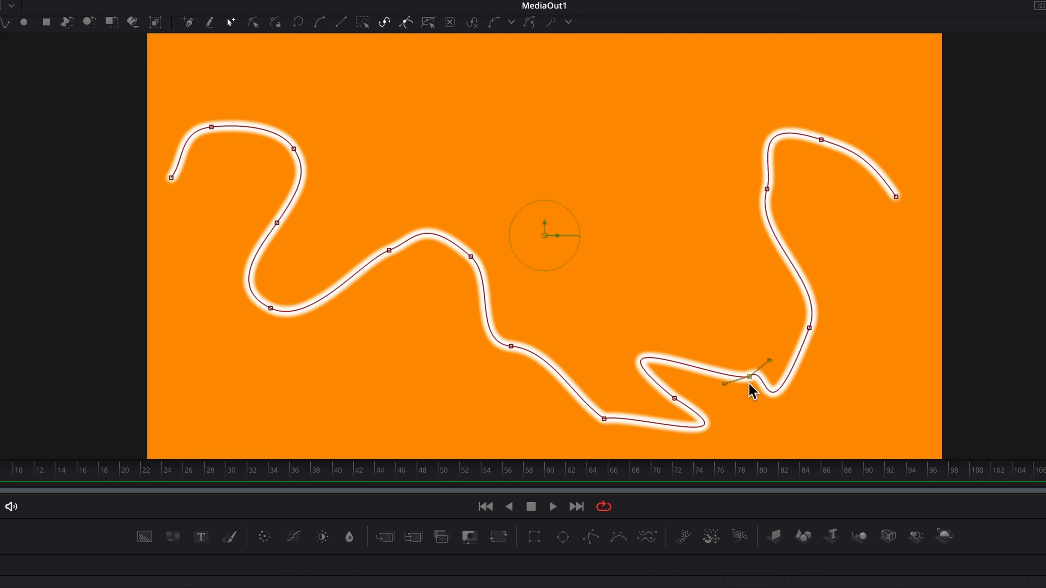
key(Delete)
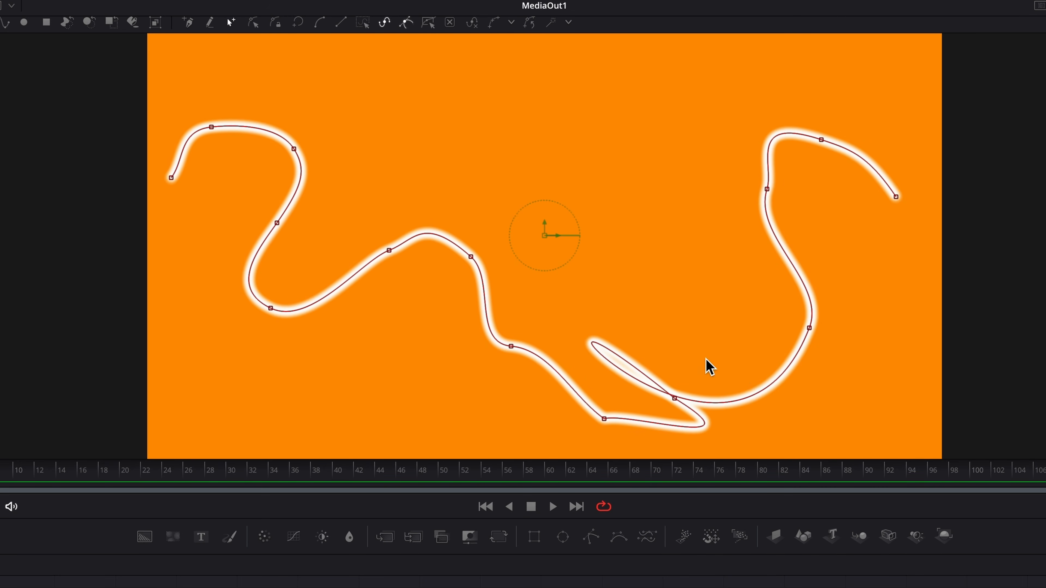
drag(622, 468, 788, 452)
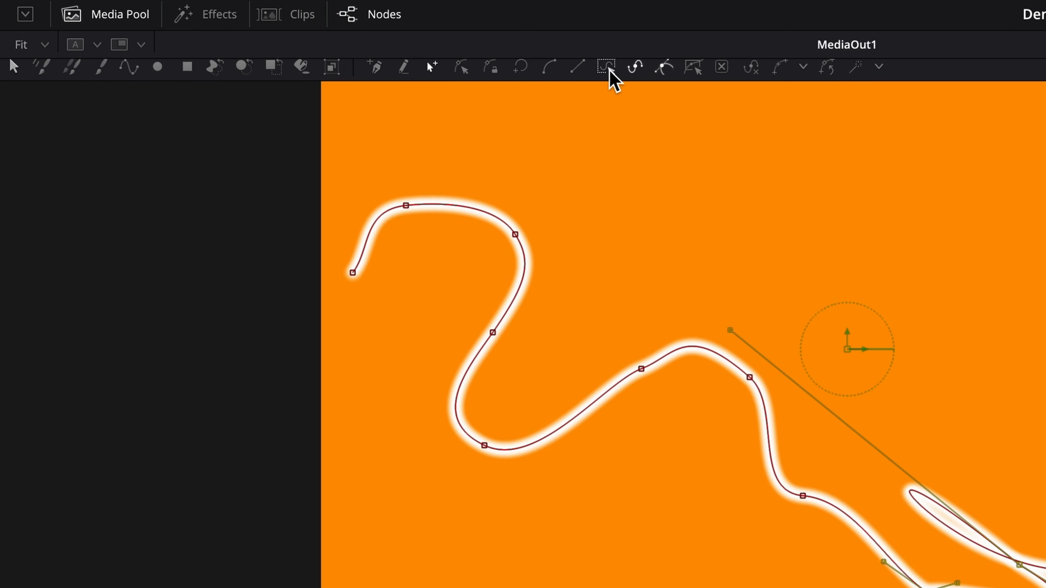
click(362, 23)
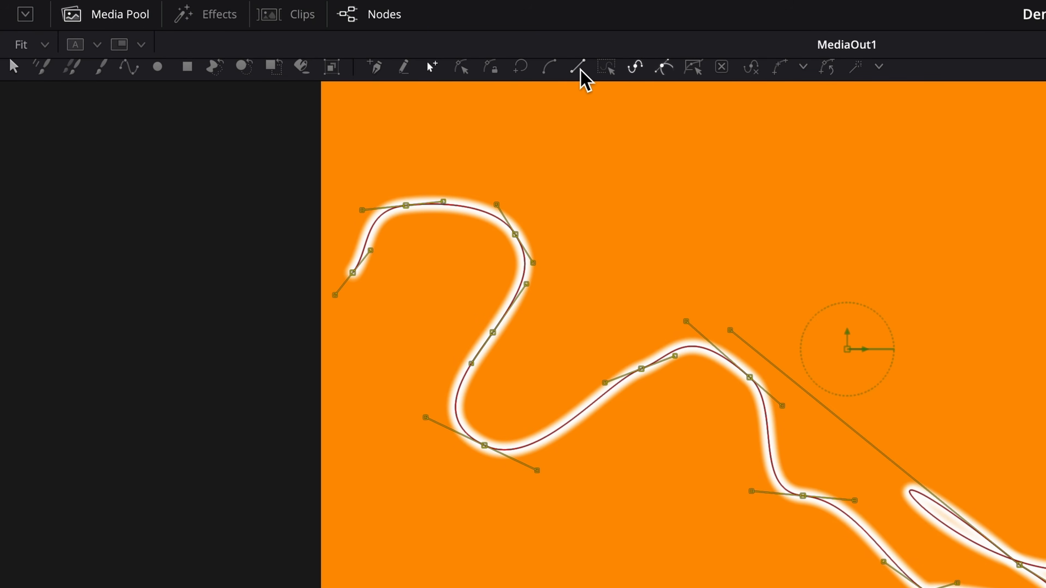
- Make the path Linear then Smooth again, finish editing, and pull Paint1 out of the Background1 chain
click(581, 70)
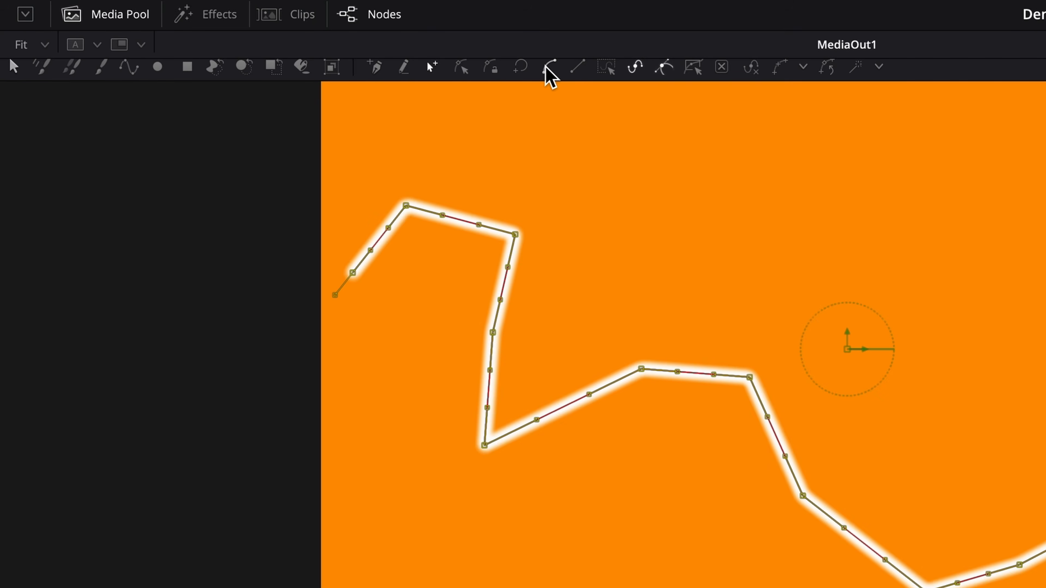
click(550, 69)
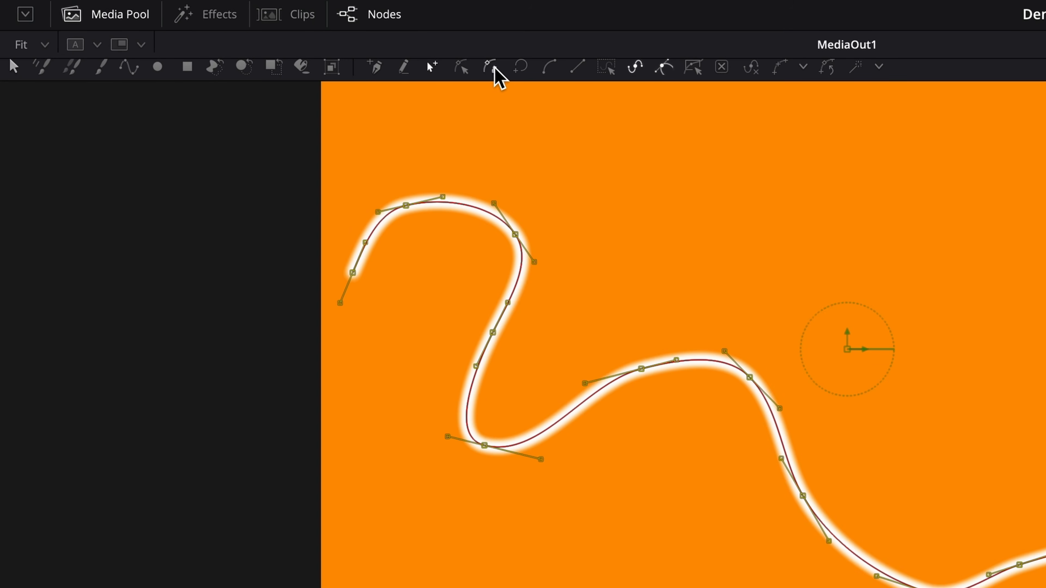
click(276, 23)
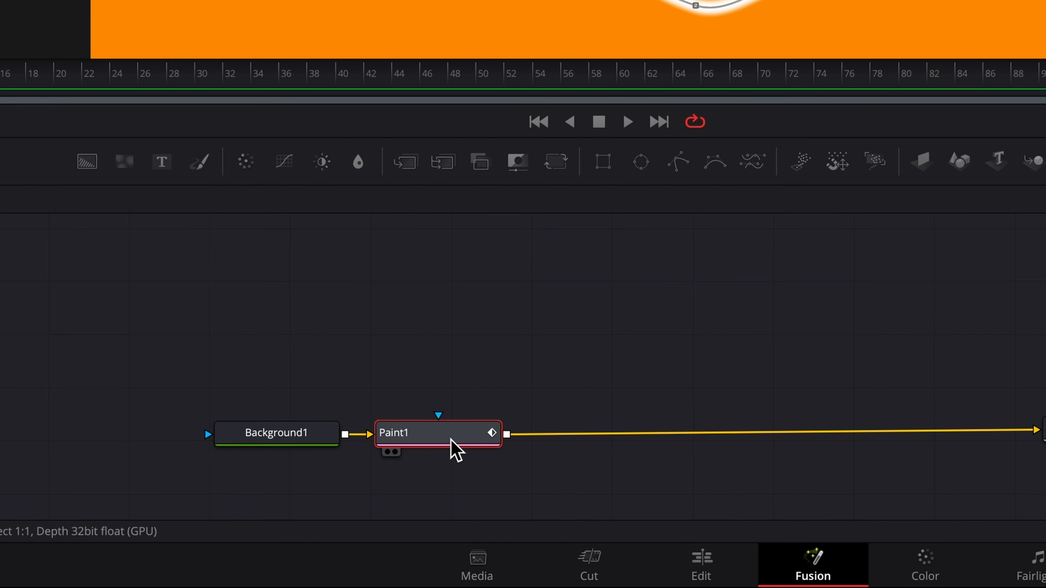
mouse_move(455, 448)
mouse_down()
mouse_move(507, 398)
mouse_move(445, 346)
mouse_up()
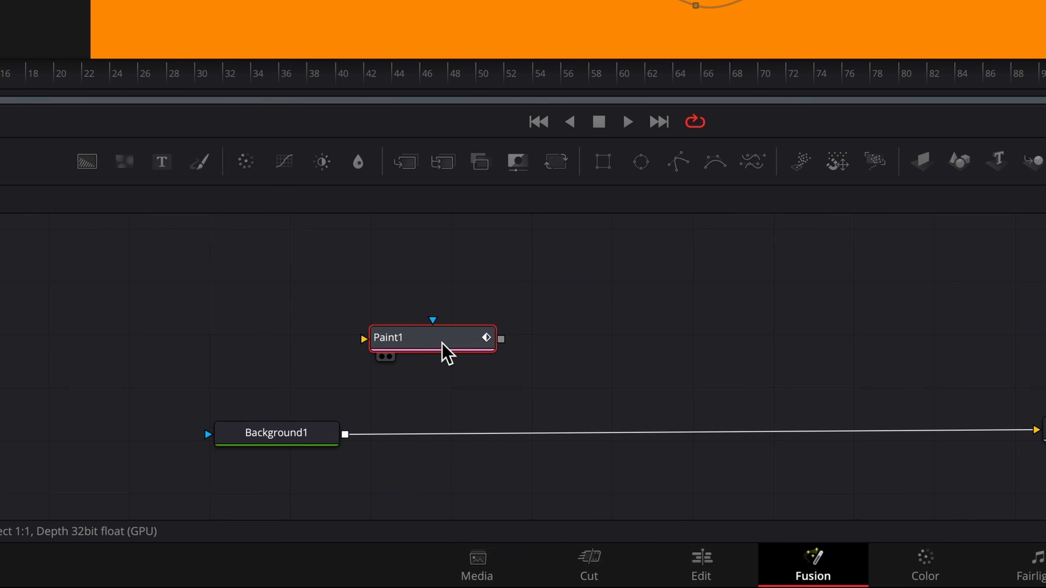
- Reinsert Paint1 before the output, drag four stroke points into a deeper wave, and lock the points
drag(439, 350, 508, 433)
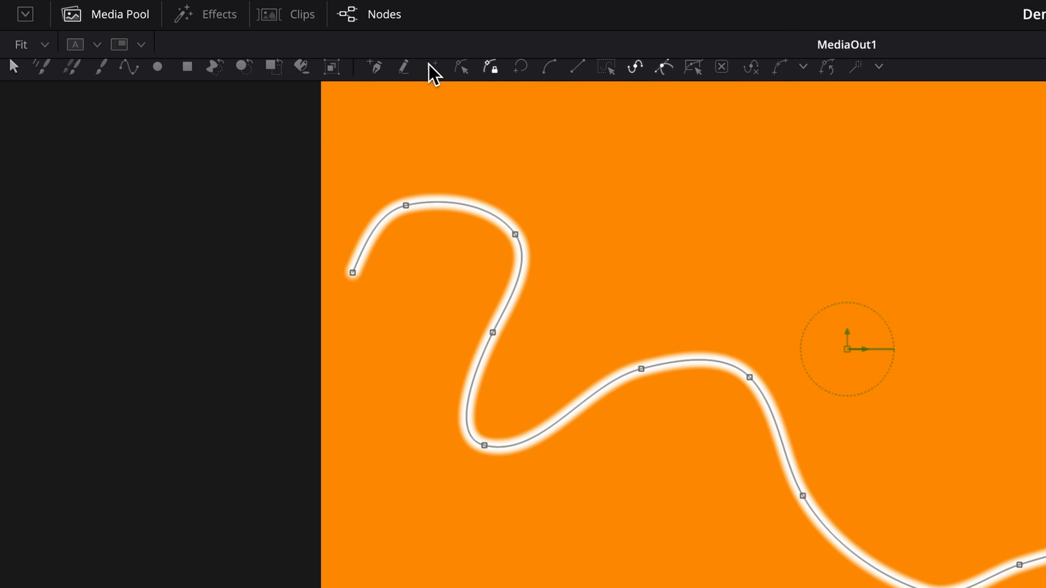
click(431, 66)
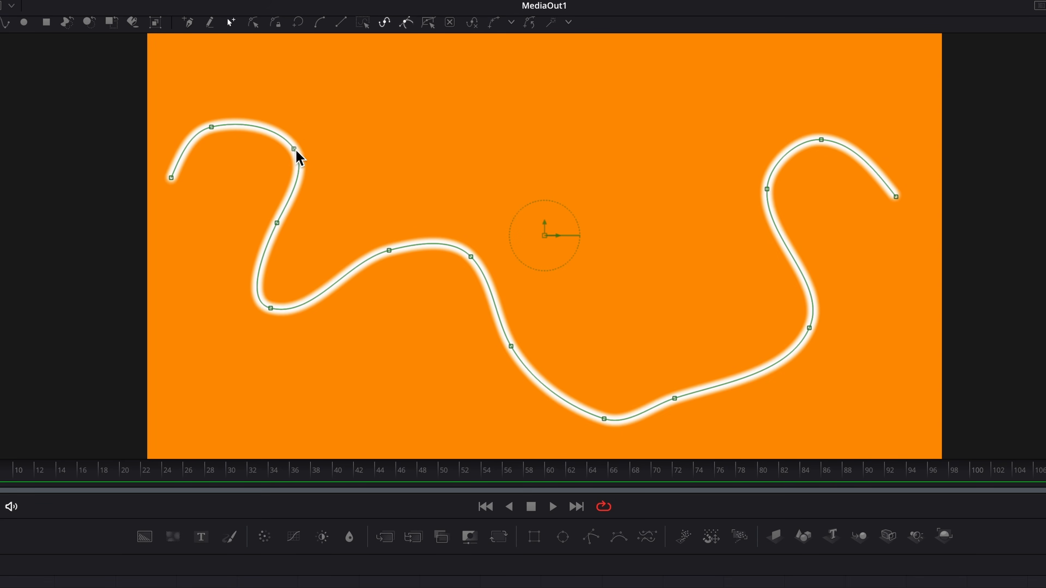
drag(297, 151, 266, 156)
drag(470, 258, 403, 382)
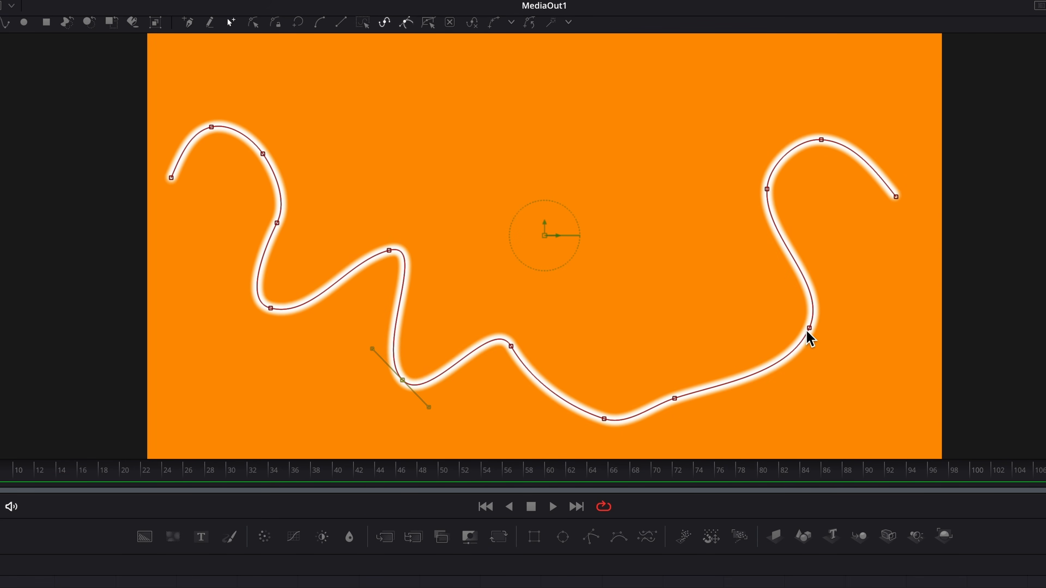
drag(809, 329, 639, 187)
drag(898, 200, 816, 304)
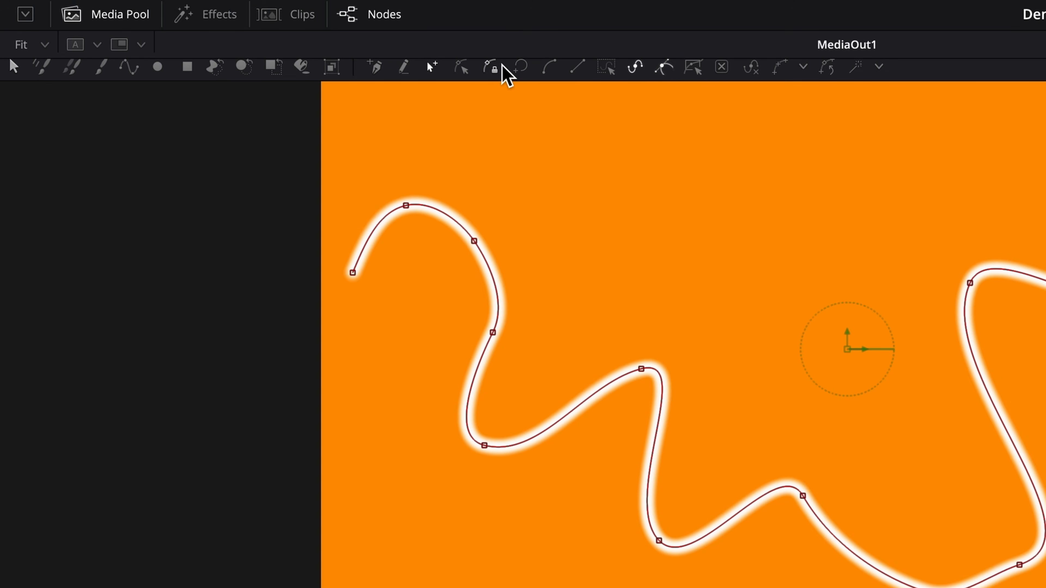
click(493, 67)
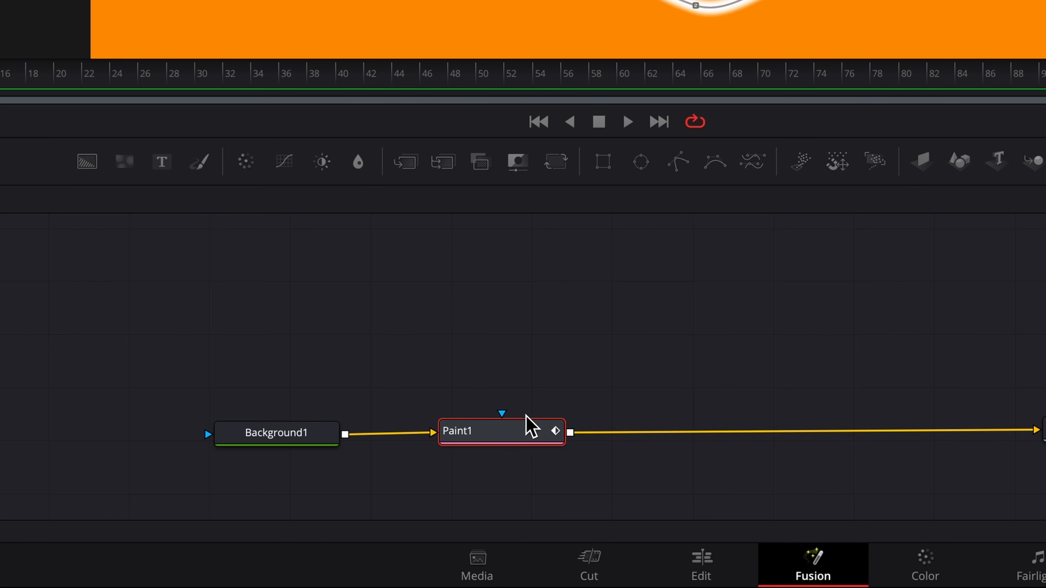
- Select Paint1, expand its Stroke Controls, and Publish the stroke's shape animation
click(523, 436)
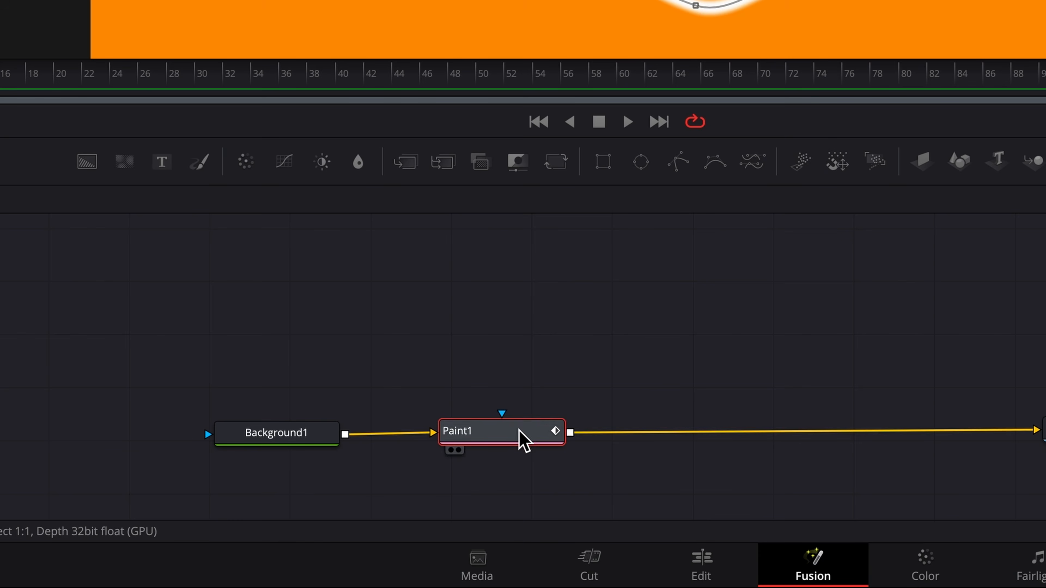
drag(523, 437, 508, 332)
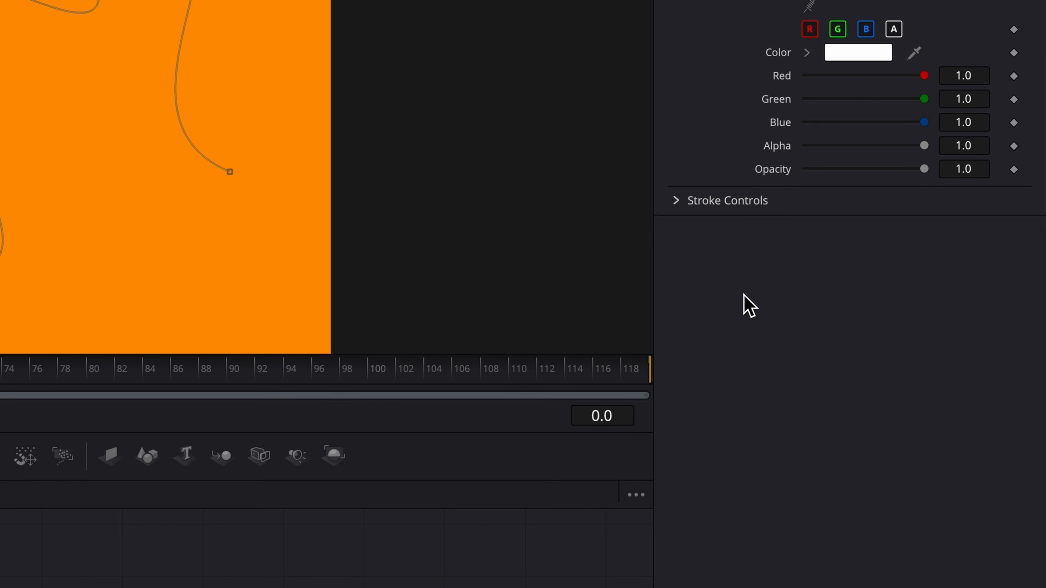
click(676, 201)
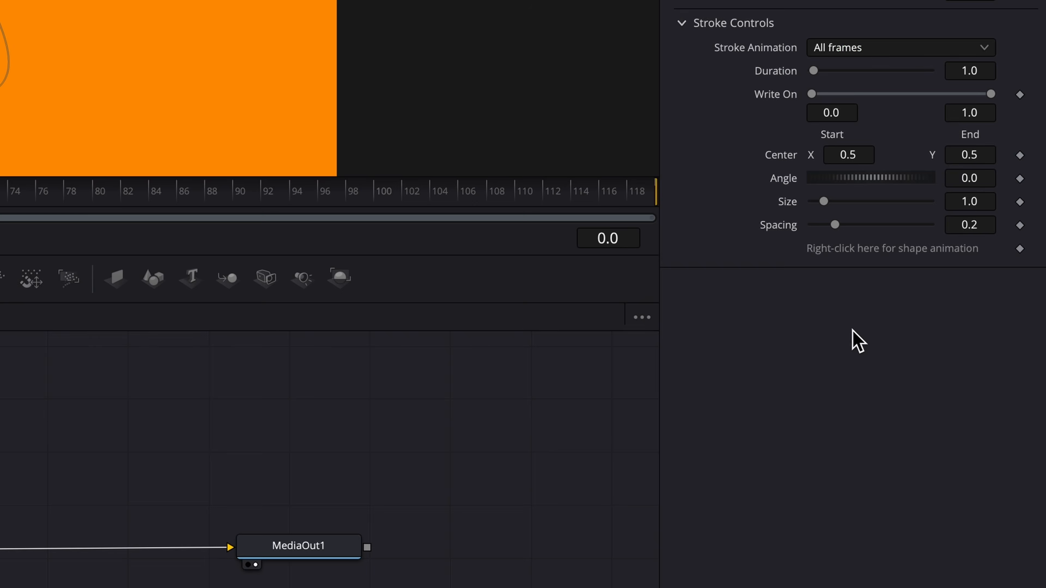
right_click(890, 249)
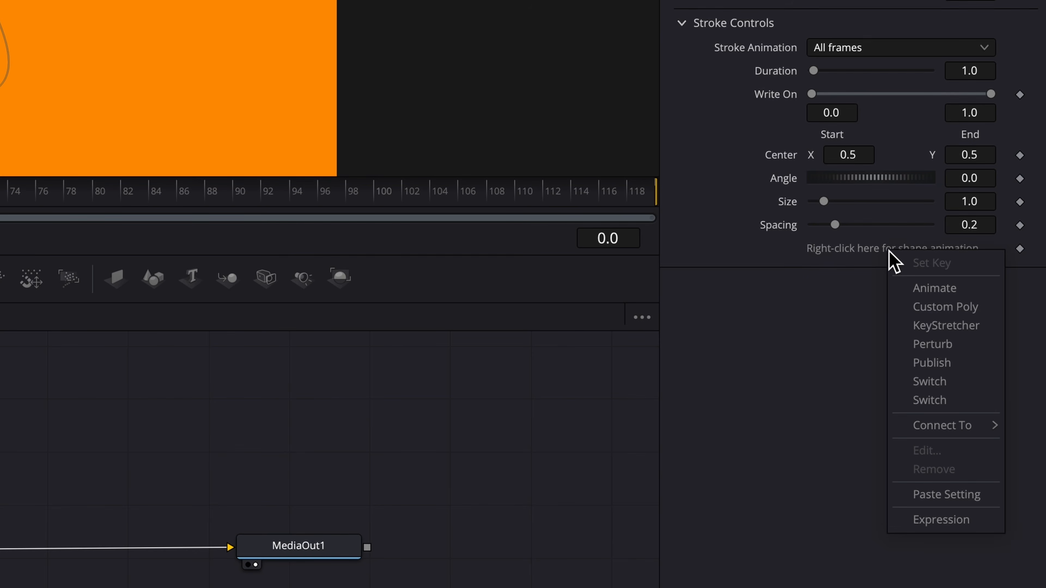
click(973, 367)
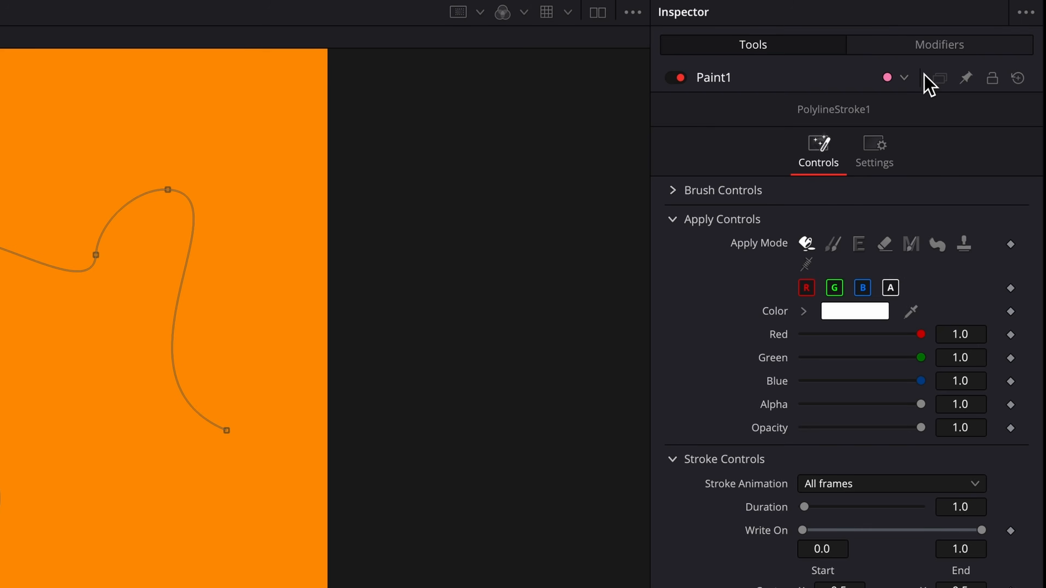
- Rename Paint1's published polyline modifier to WavyPath
click(923, 46)
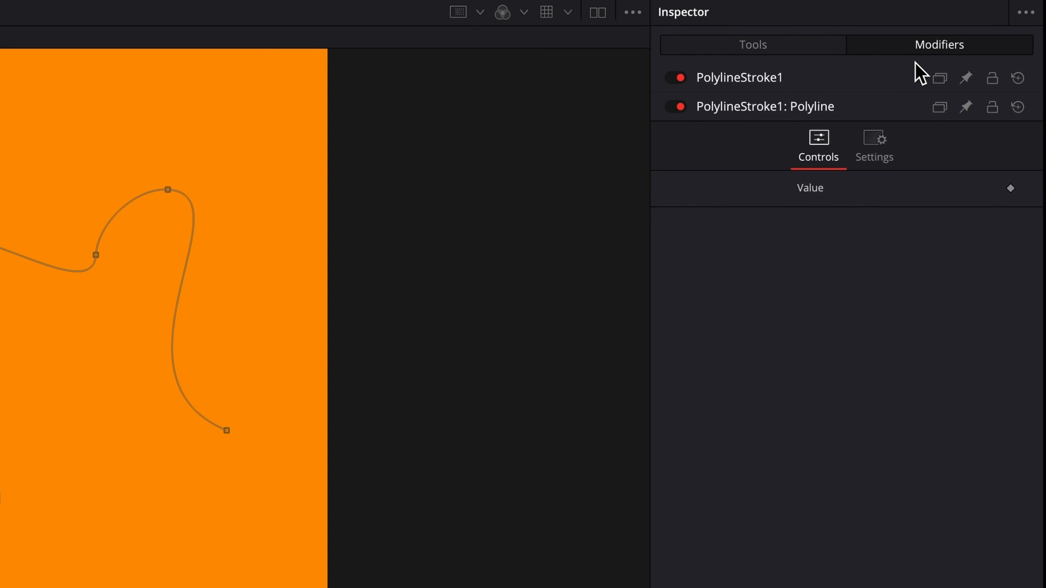
right_click(782, 108)
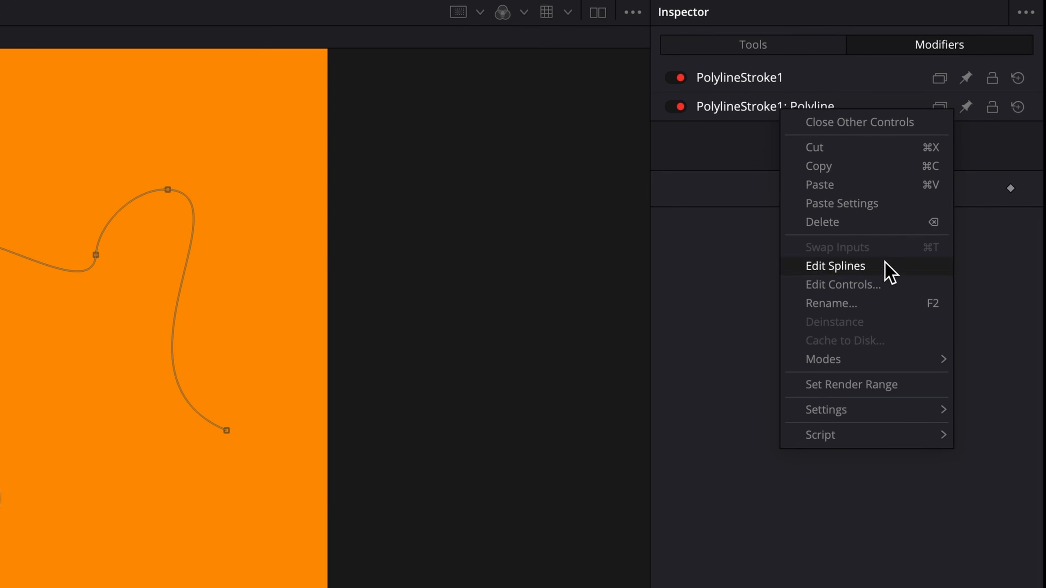
click(829, 306)
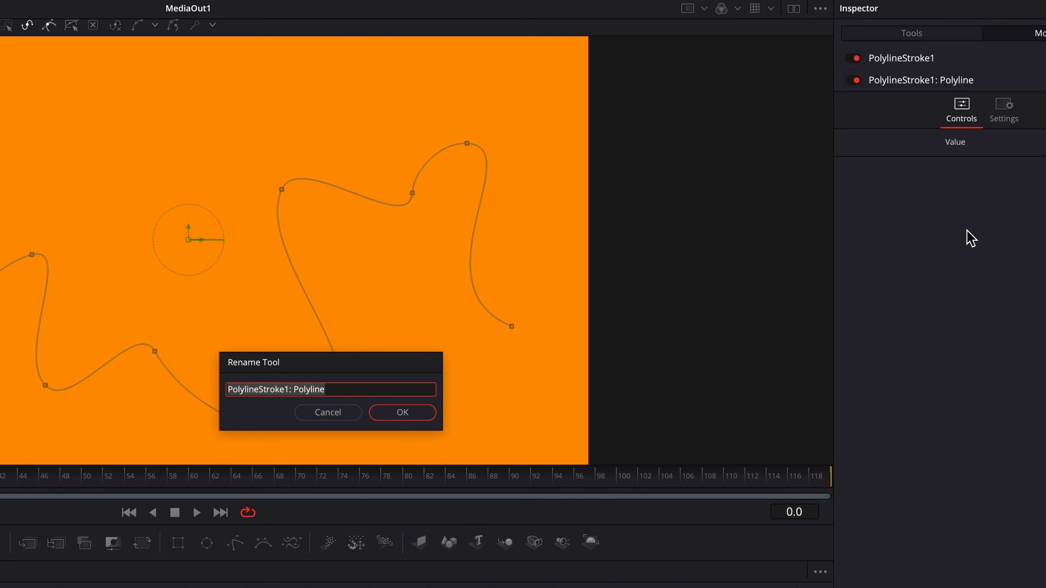
text(WavyPath)
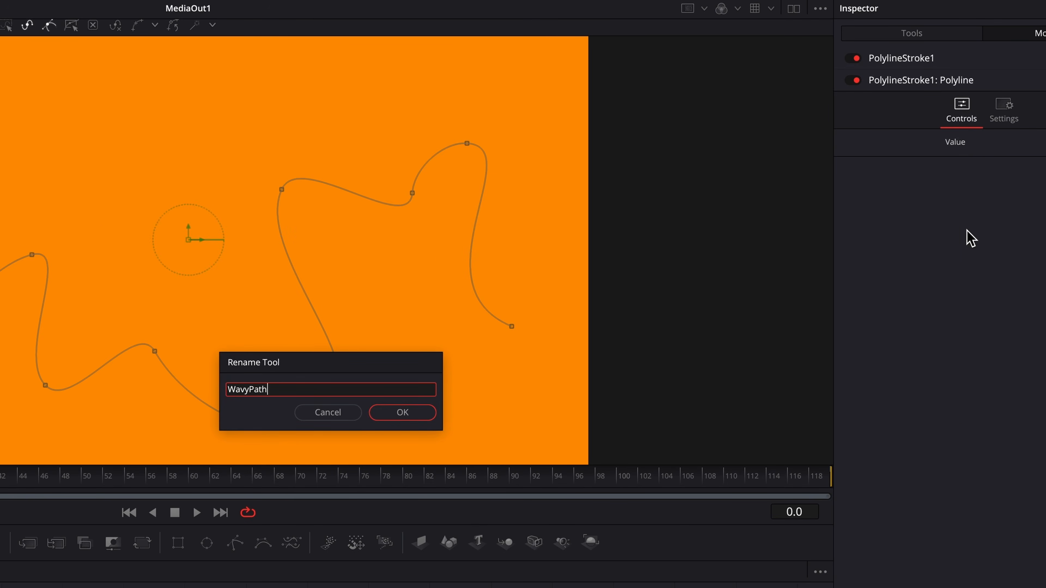
key(Return)
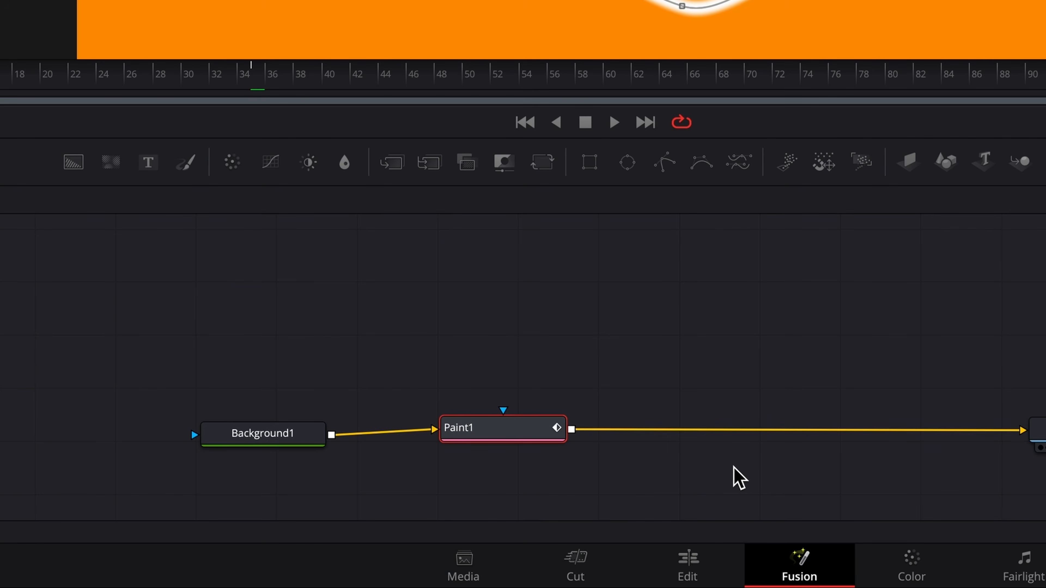
- Play the animation back and rename the Paint1 node to PathMaker
key(space)
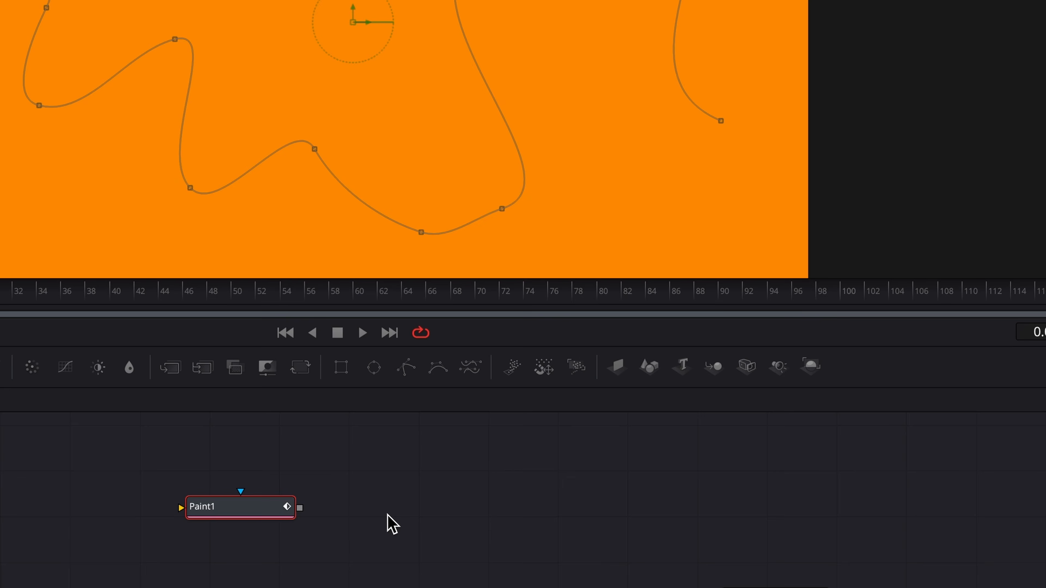
key(F2)
text(Pat)
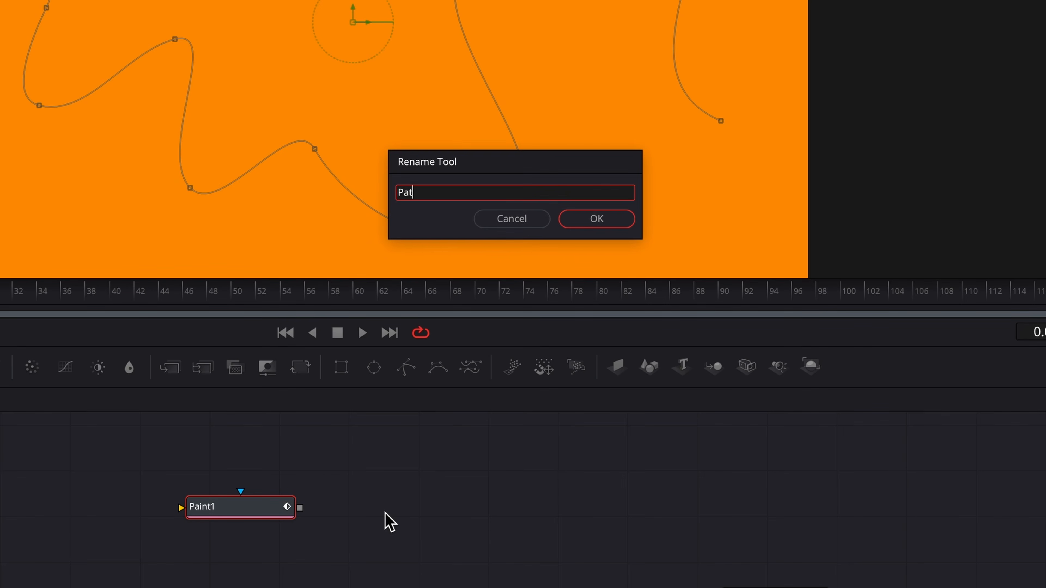
text(hMaker)
key(Return)
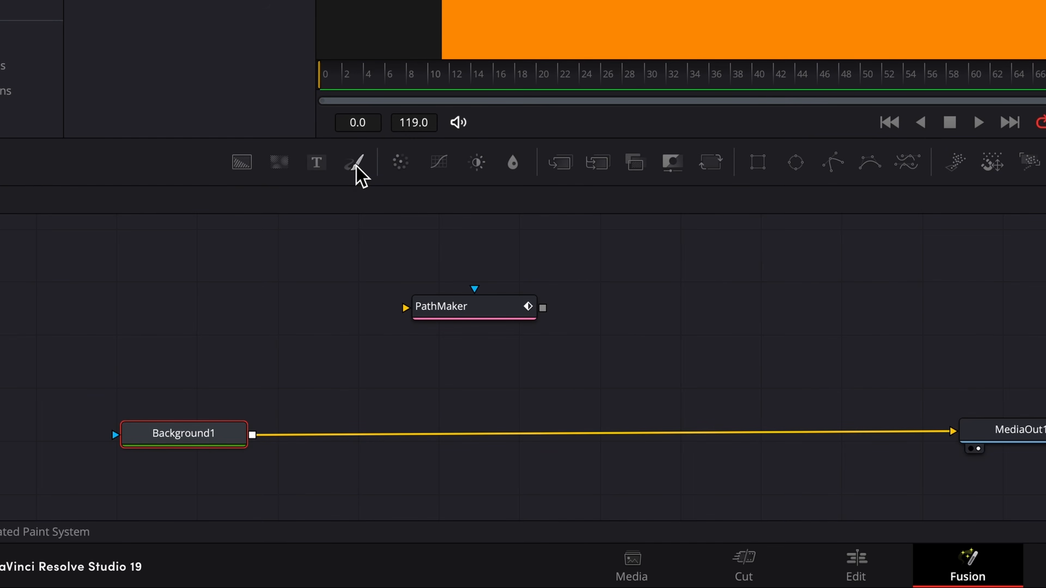
- Drop a Polygon1 node into the Node Editor, unconnected beside the Background1 chain
click(356, 167)
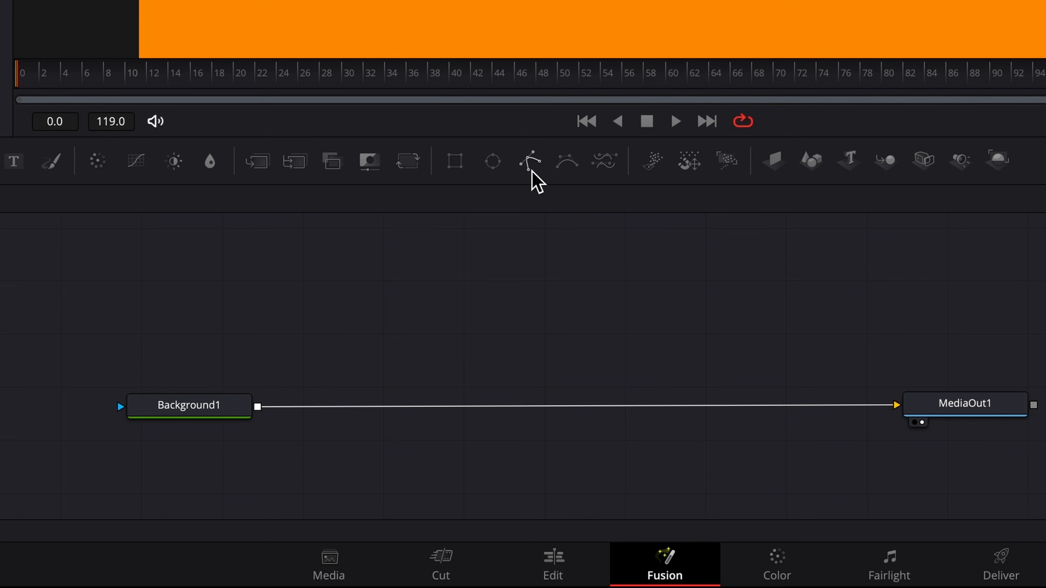
drag(531, 163, 479, 306)
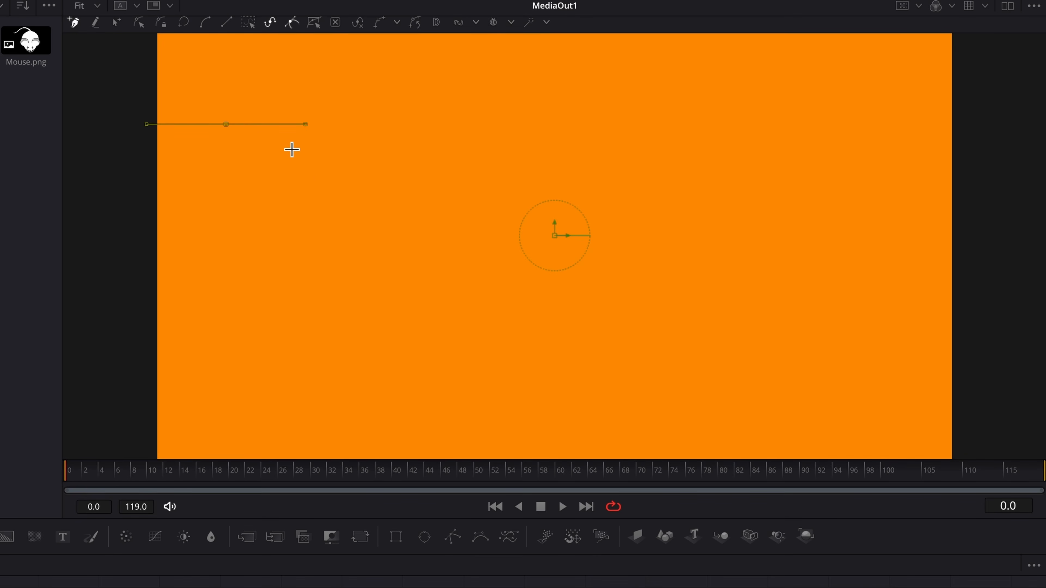
- Draw an eight-point curved polygon path from top-left across to the right edge
drag(291, 145, 295, 183)
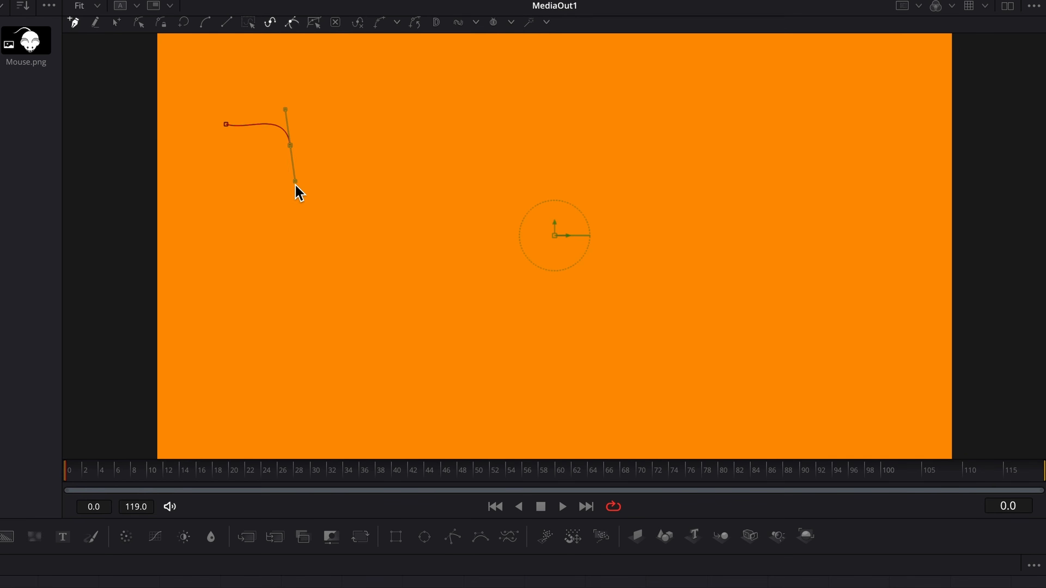
drag(303, 237, 350, 252)
drag(416, 216, 442, 213)
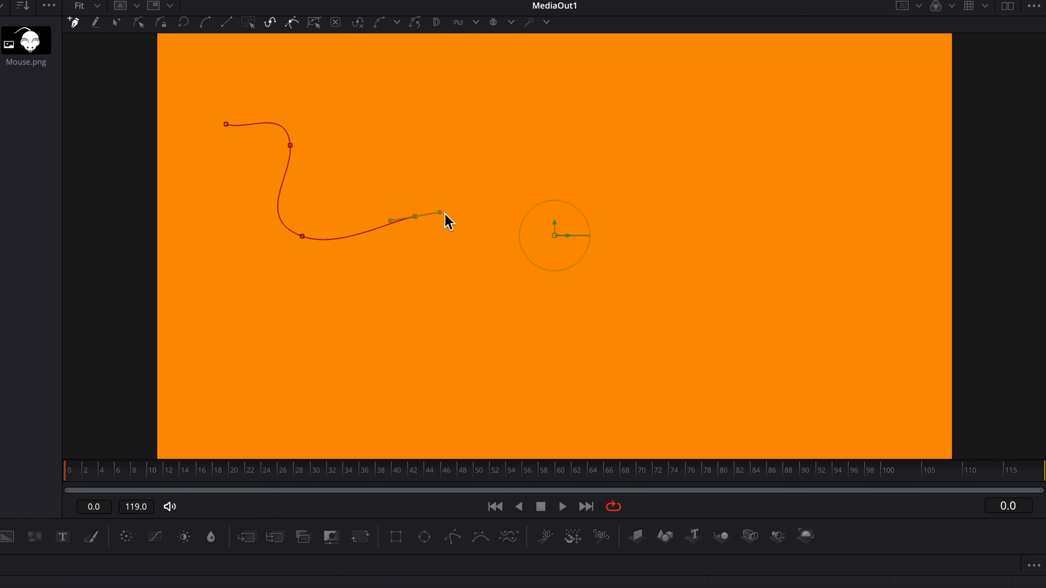
drag(484, 281, 532, 303)
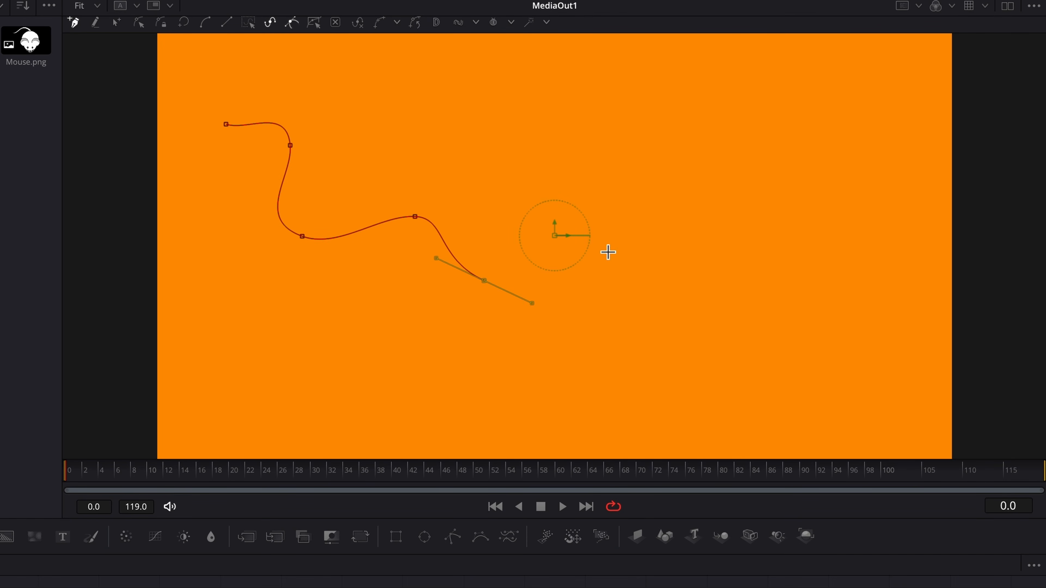
drag(610, 244, 655, 246)
drag(692, 316, 741, 336)
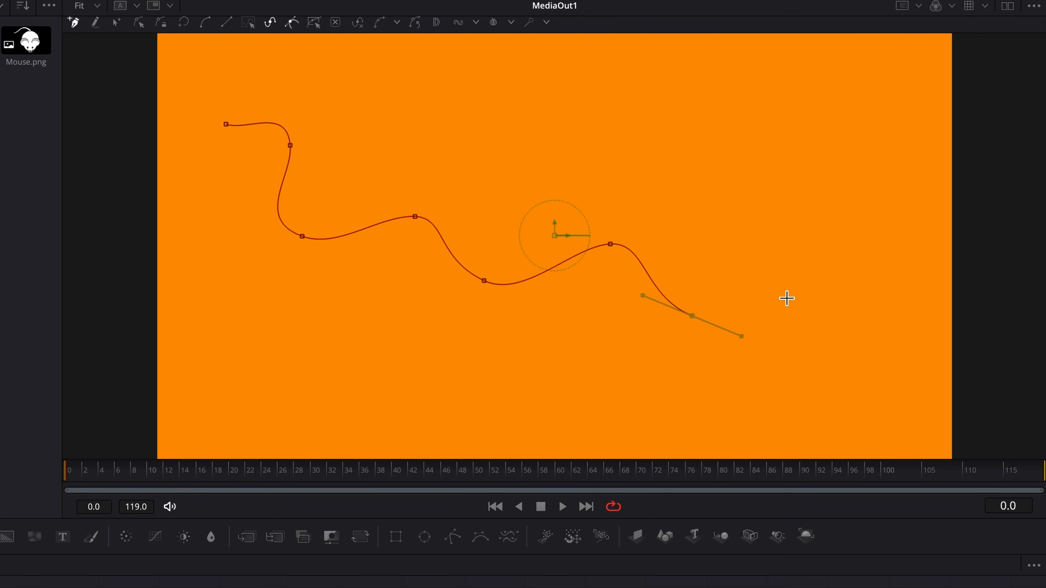
drag(787, 293, 862, 301)
drag(874, 346, 951, 358)
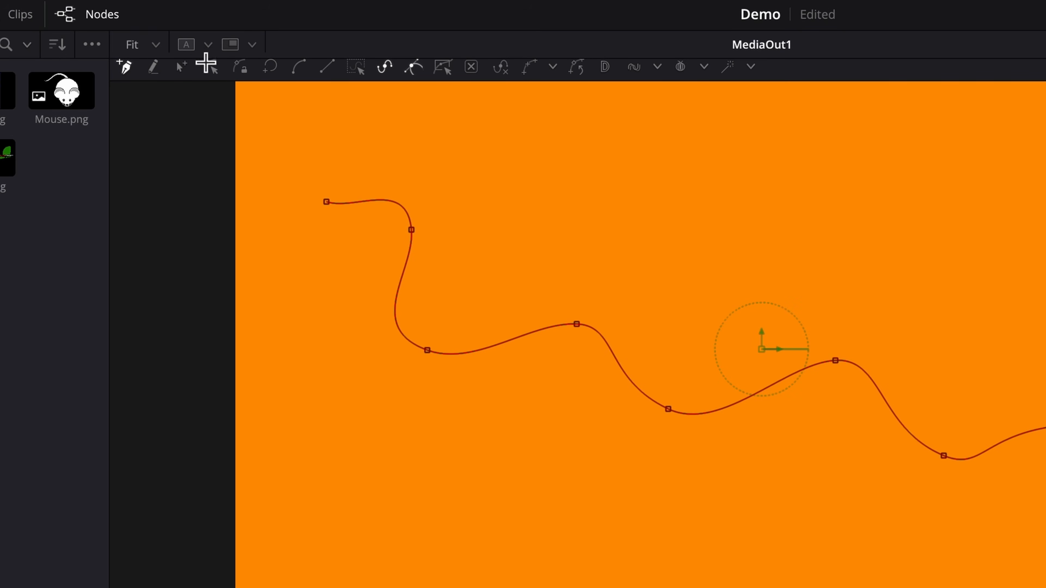
- Adjust the end point and its handle, lift the mid and first points, then lock the points
click(181, 66)
click(327, 202)
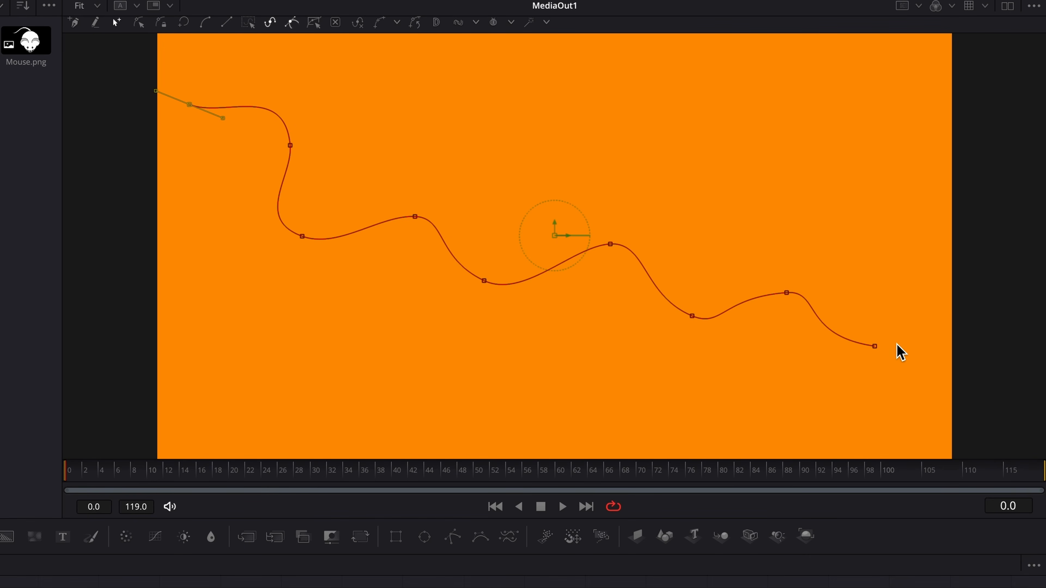
drag(877, 348, 905, 331)
drag(819, 344, 852, 373)
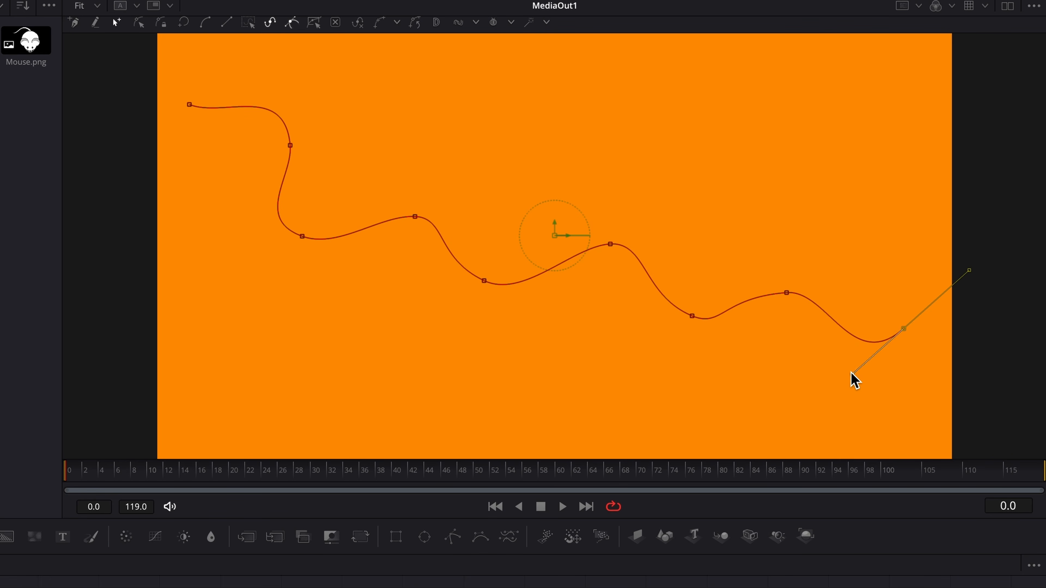
drag(611, 246, 589, 226)
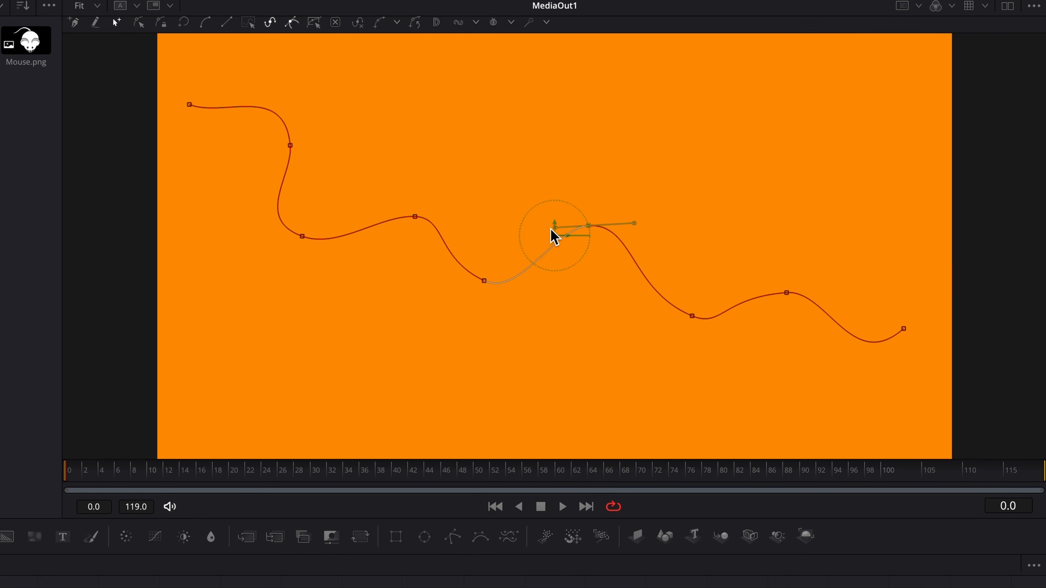
drag(415, 217, 409, 191)
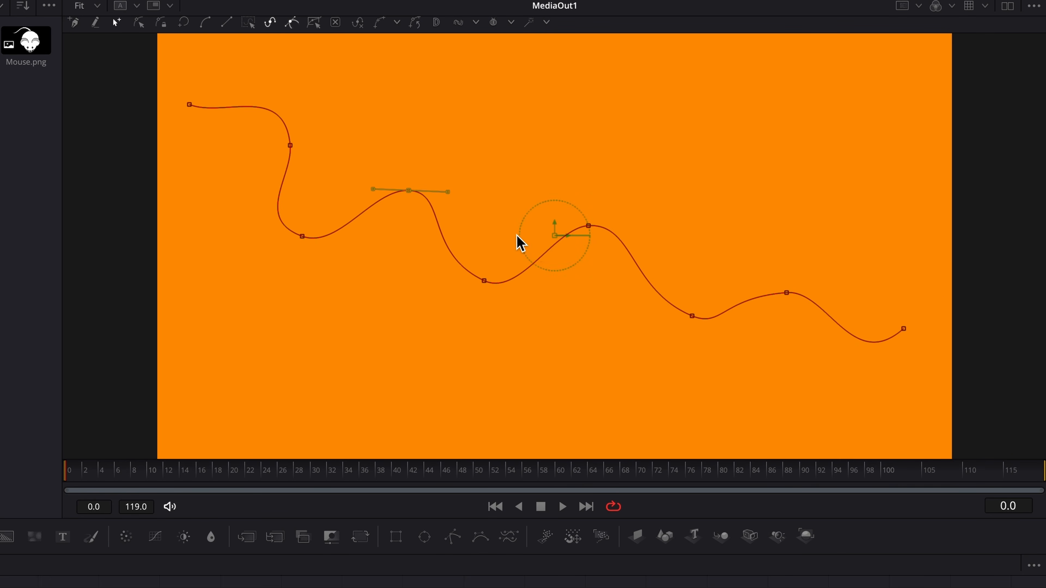
drag(190, 104, 193, 93)
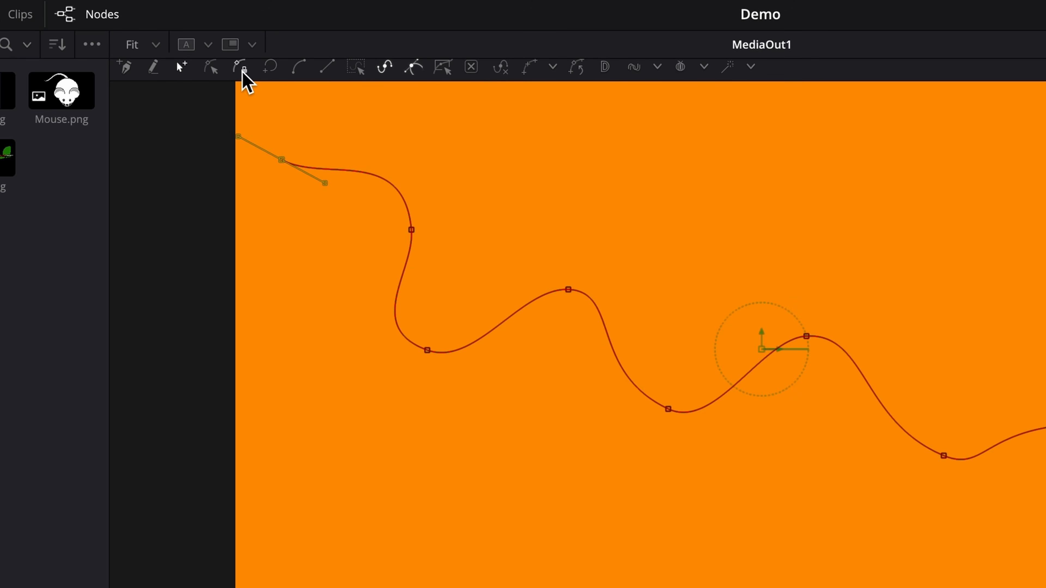
click(242, 70)
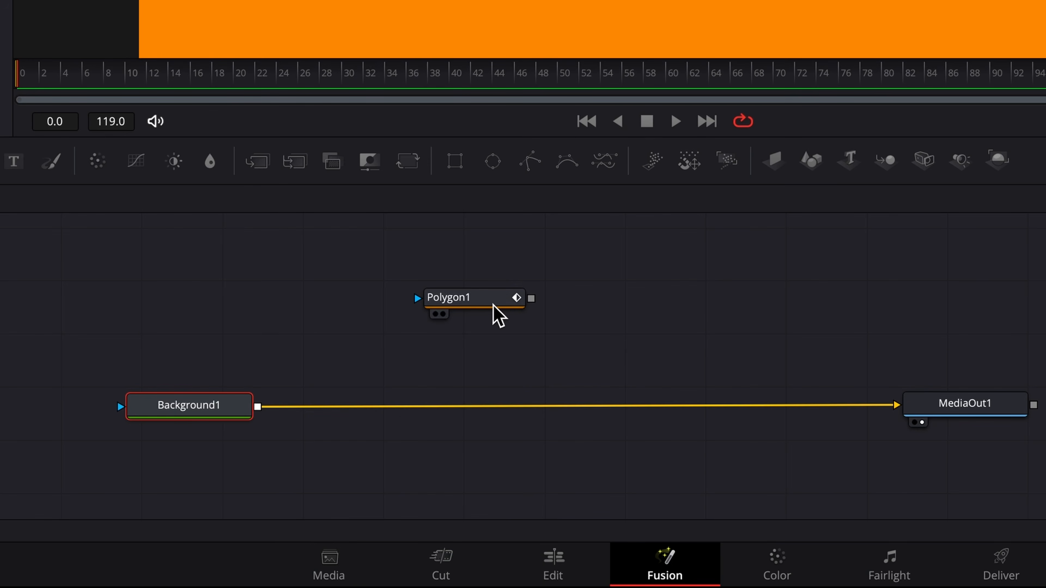
- Unlock the points, raise the end point and right-side crest, and nudge the central dip left
click(478, 300)
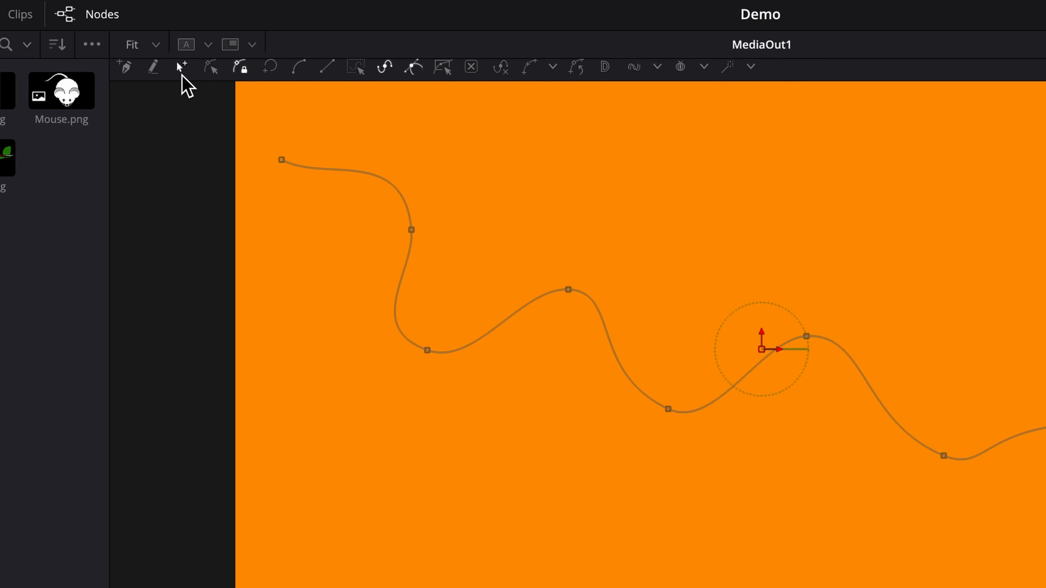
click(182, 68)
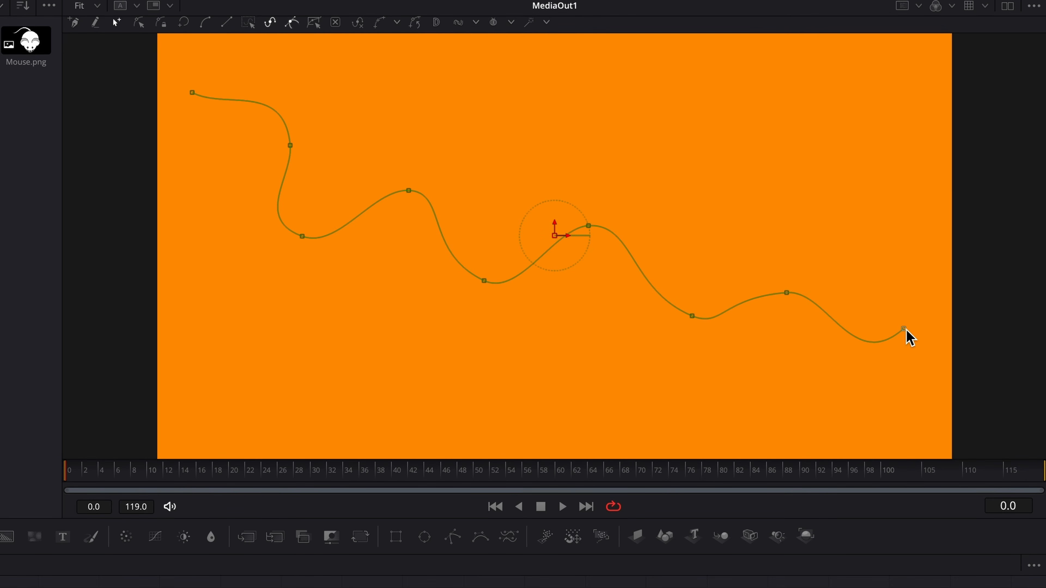
drag(905, 330, 902, 288)
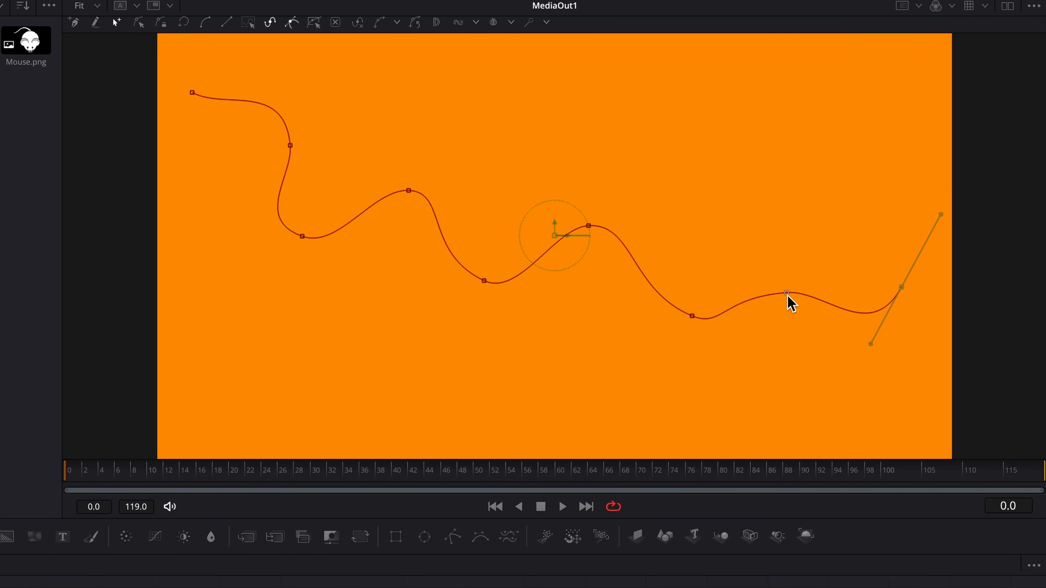
drag(788, 298, 794, 258)
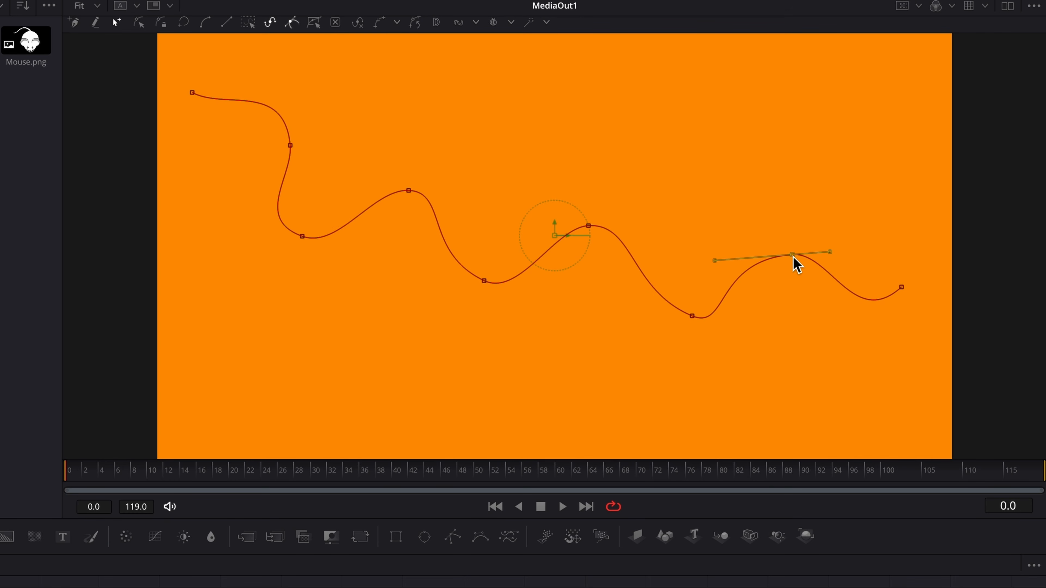
drag(486, 284, 465, 289)
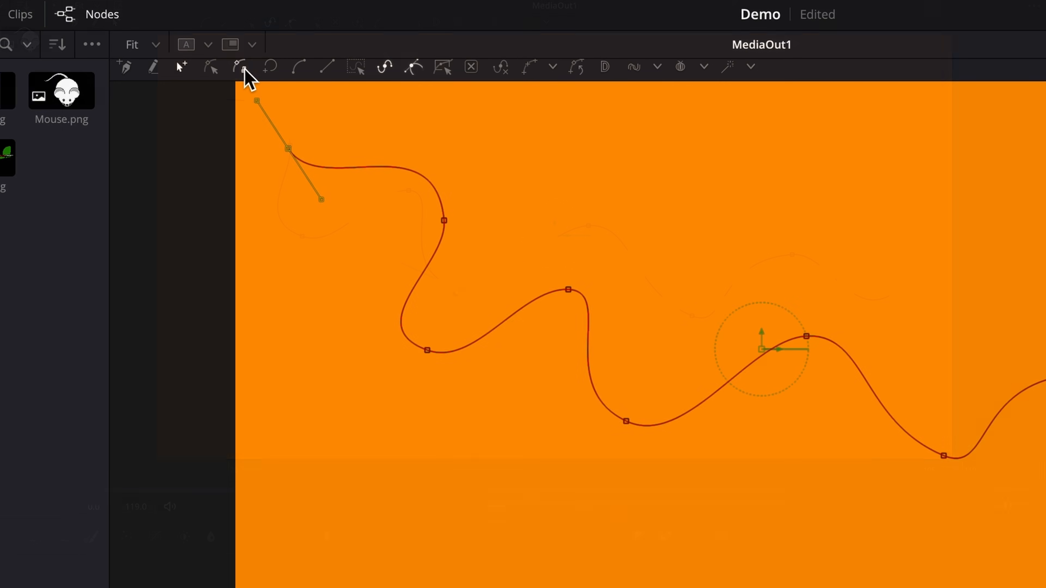
- Remove the polygon's shape animation, then Publish its polyline shape instead
click(244, 76)
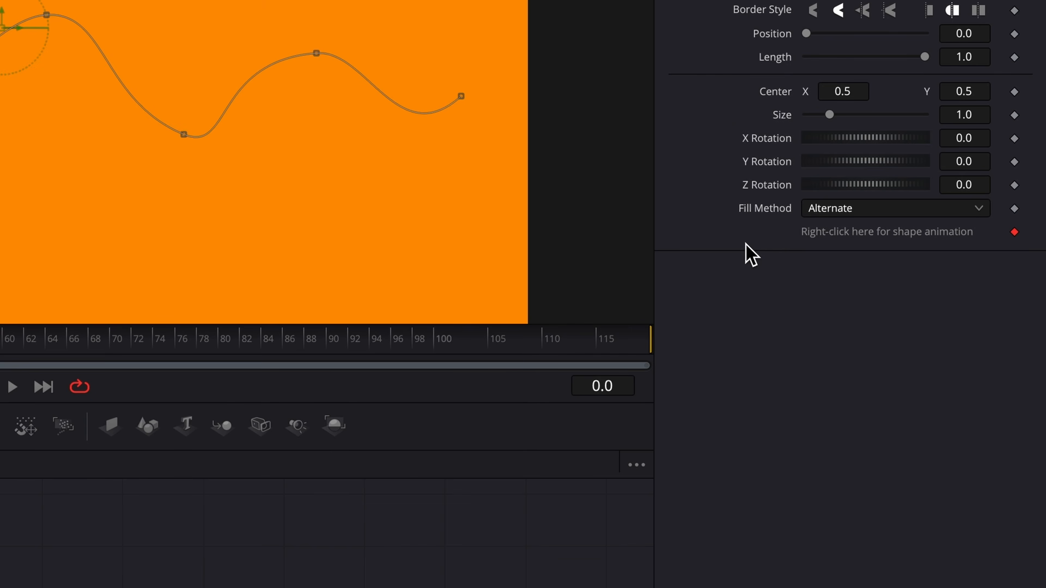
right_click(889, 234)
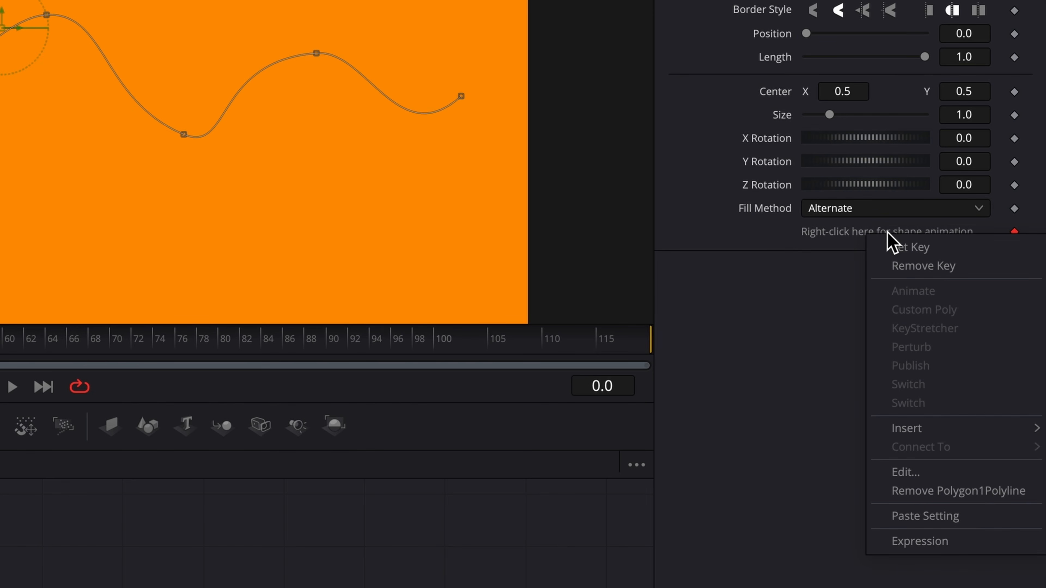
click(1030, 492)
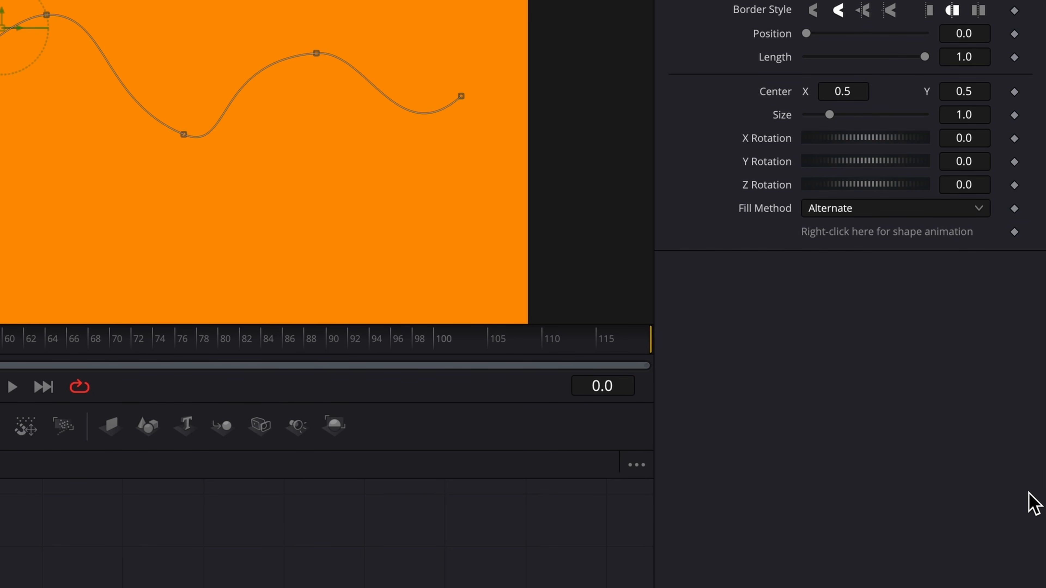
right_click(863, 237)
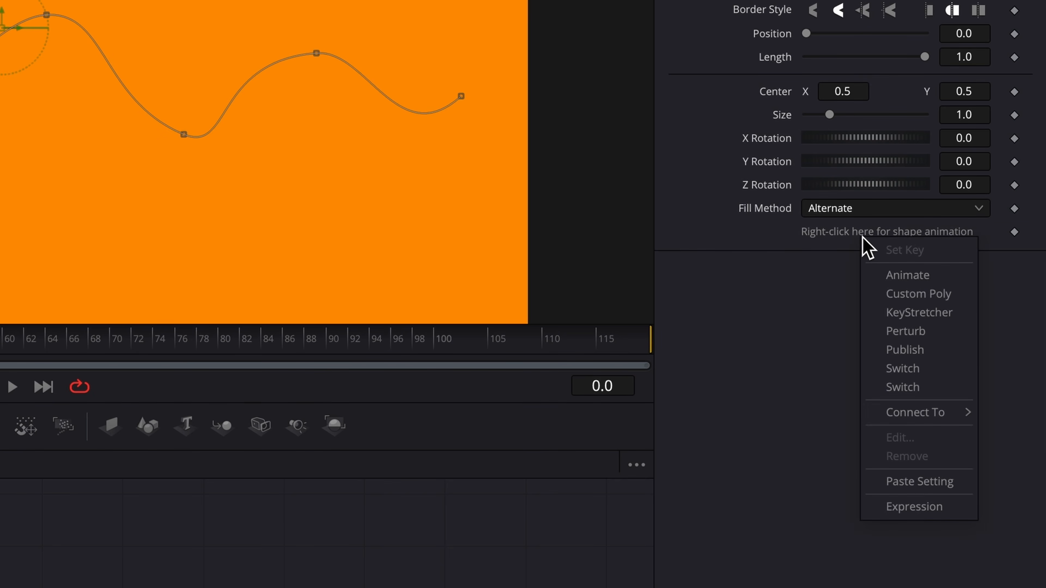
click(917, 353)
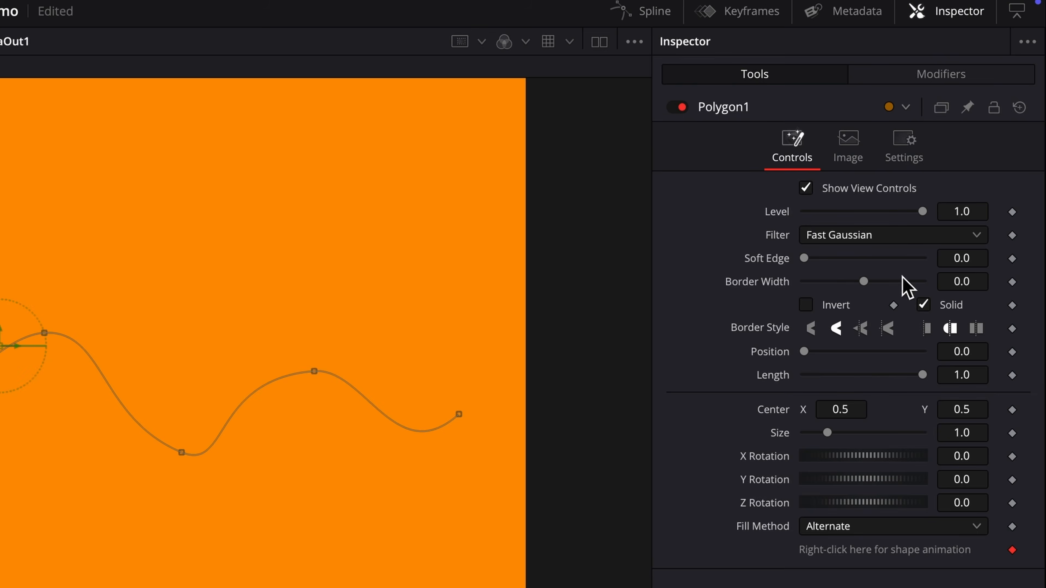
- Rename the Polygon1: Polyline modifier to SnakePath
click(902, 80)
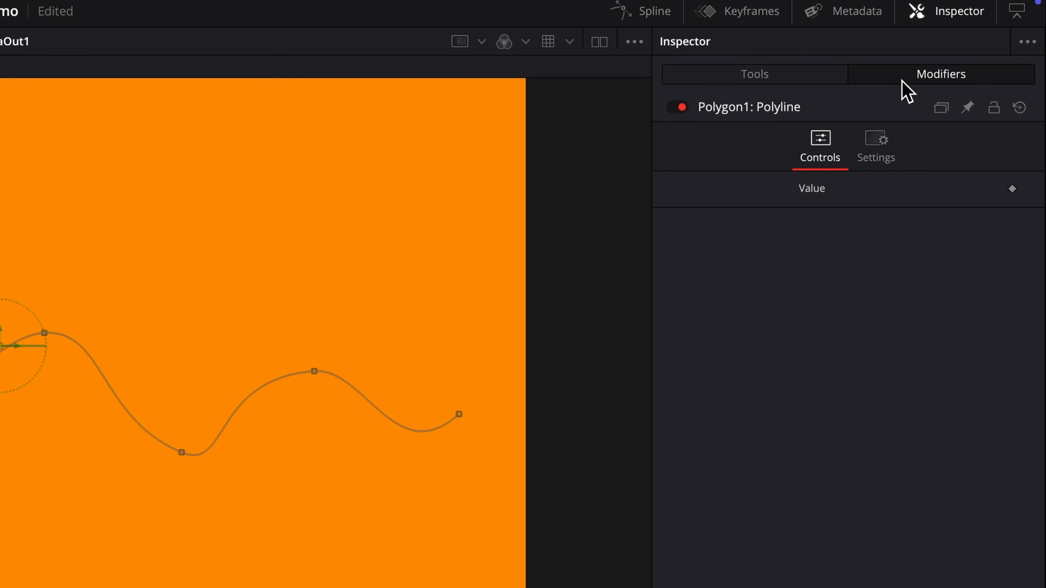
right_click(761, 110)
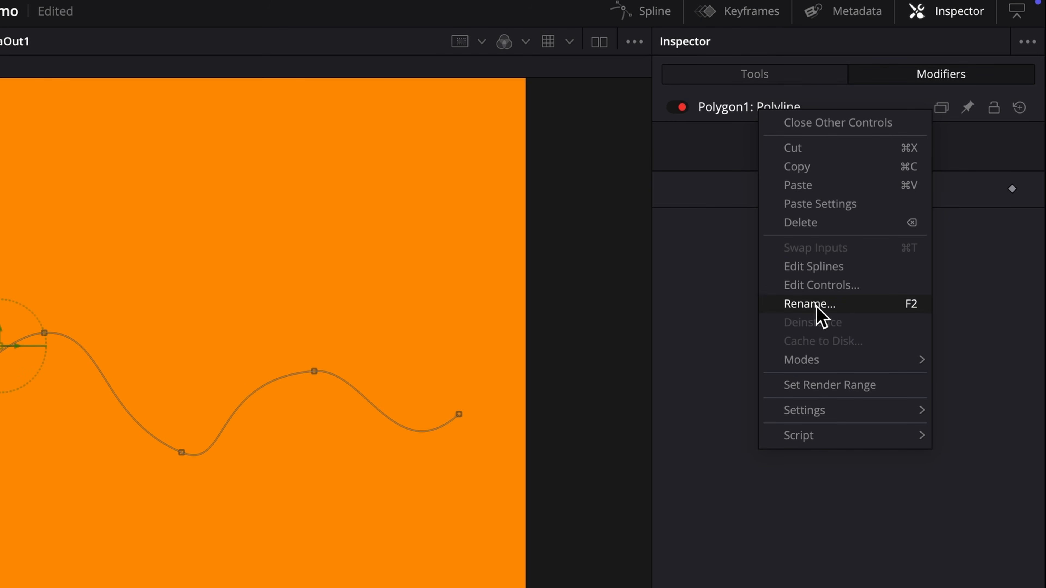
click(827, 305)
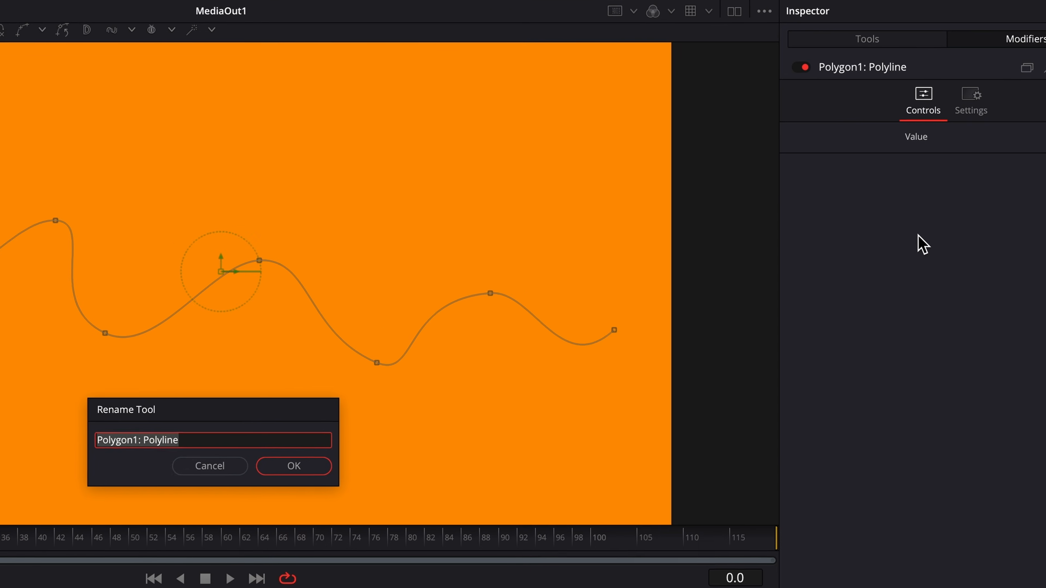
text(SnakePath)
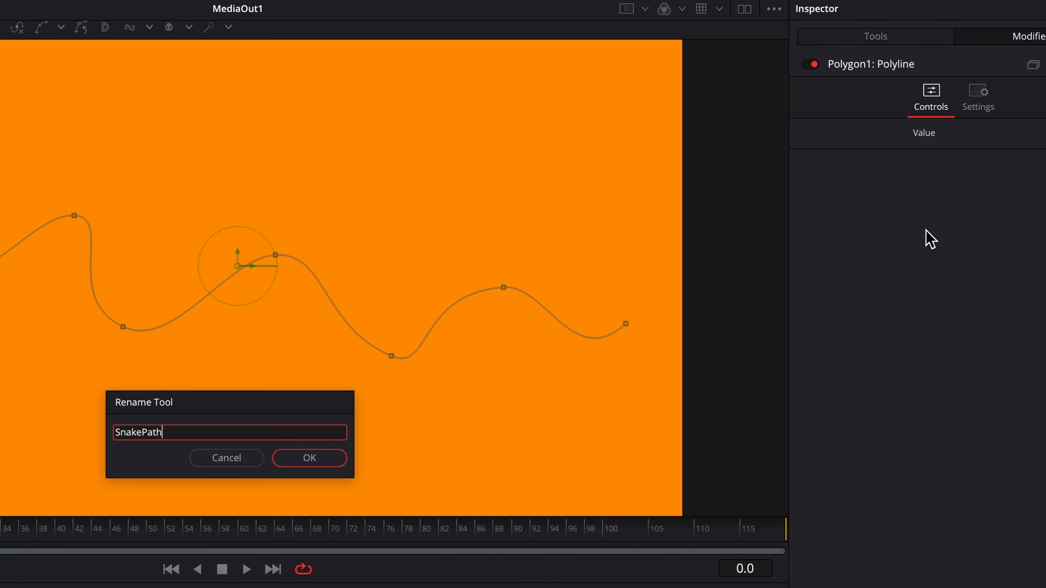
key(Return)
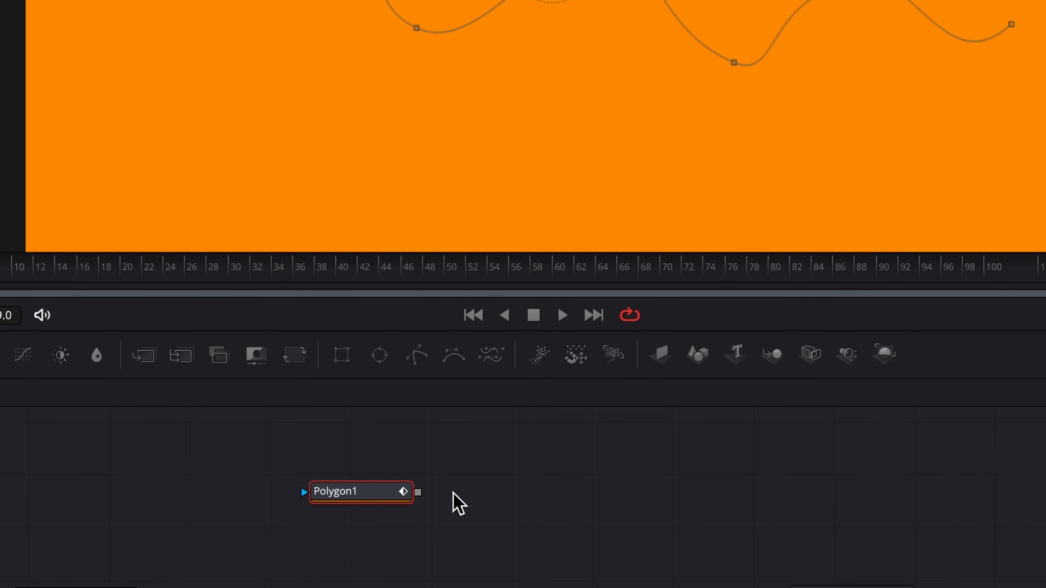
- Rename the Polygon1 node to SnakeMaker
key(F2)
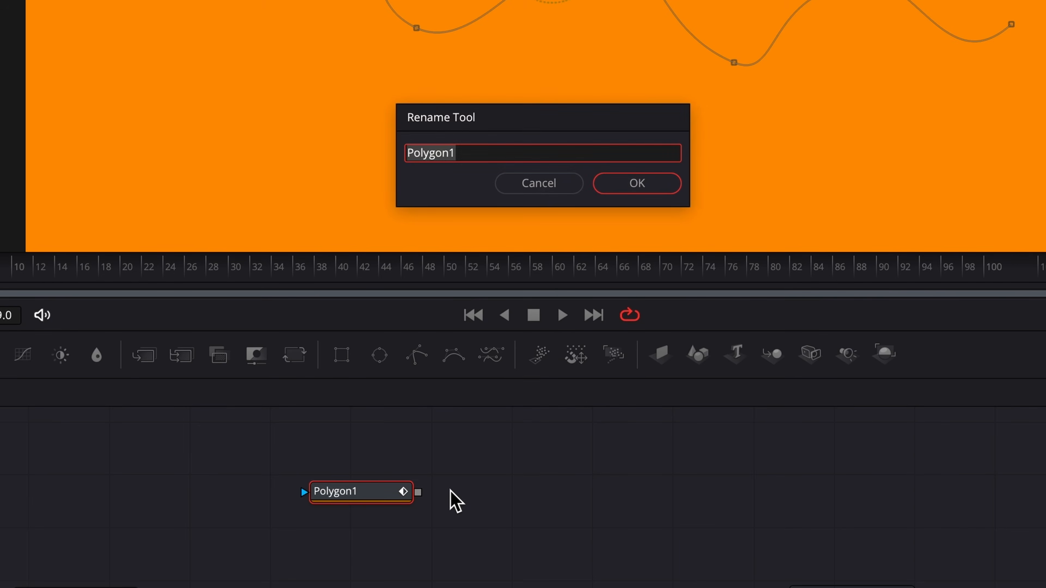
text(SnakeM)
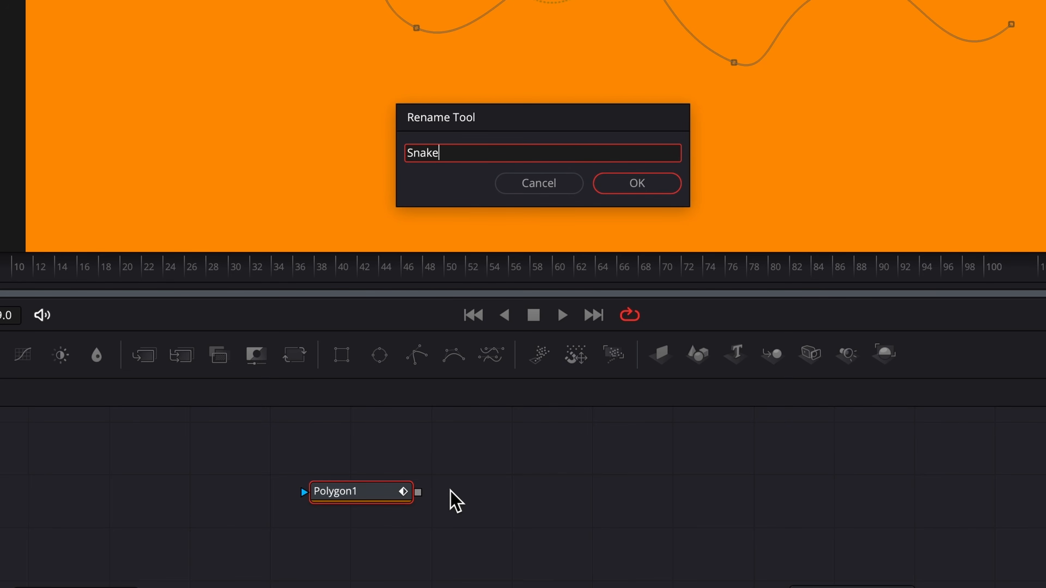
text(aker)
key(Return)
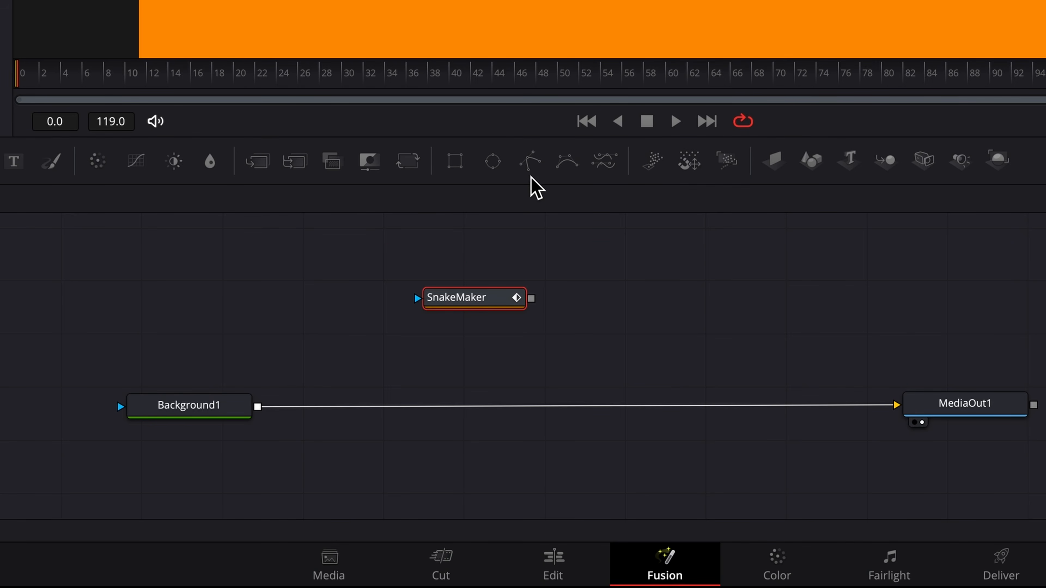
- Drag a new Polygon node into the Node Editor for the car composite
drag(529, 165, 720, 301)
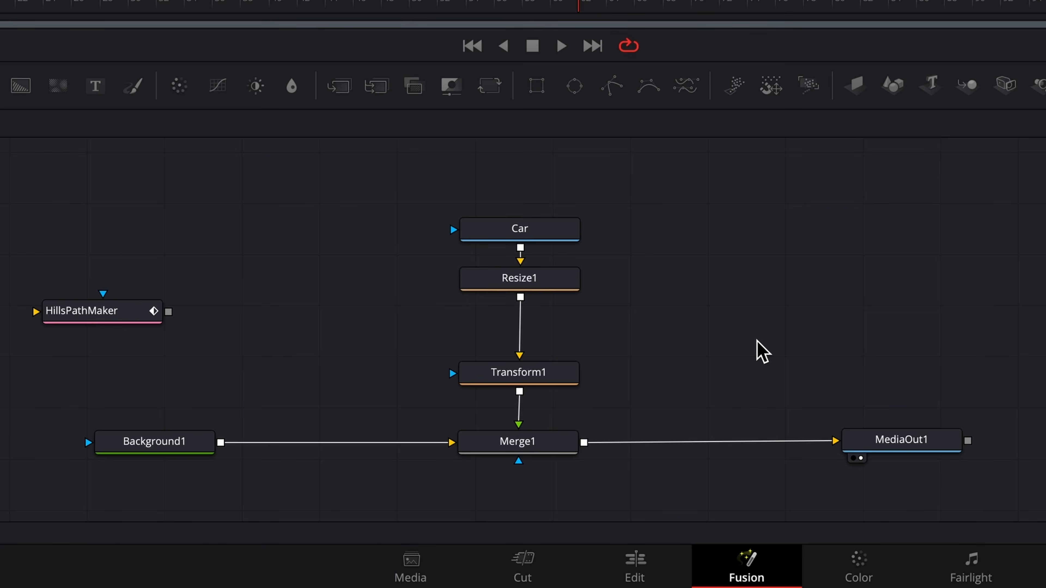
- Animate Transform1's Center along a new Path modifier
click(523, 383)
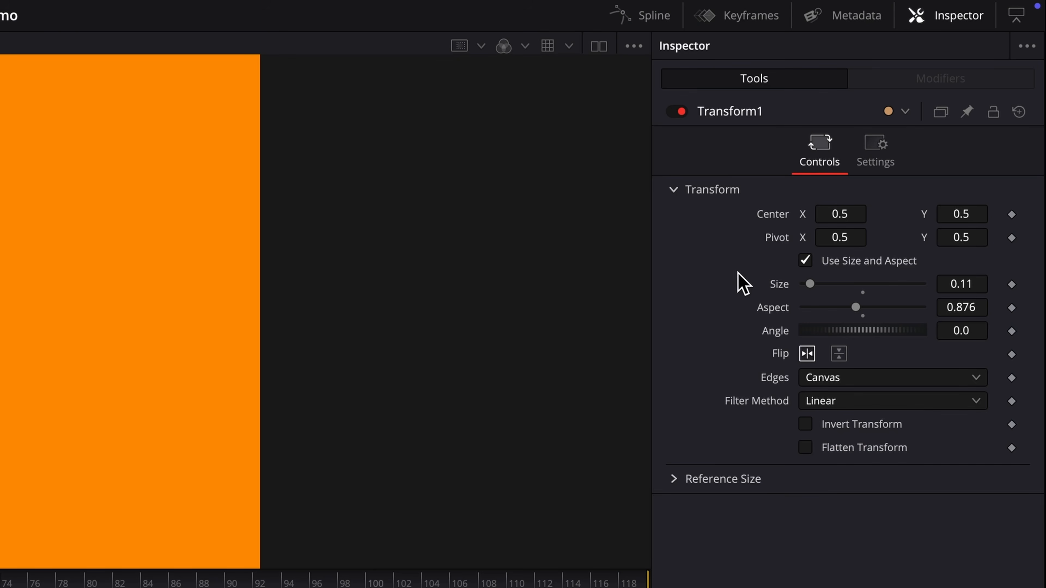
right_click(776, 217)
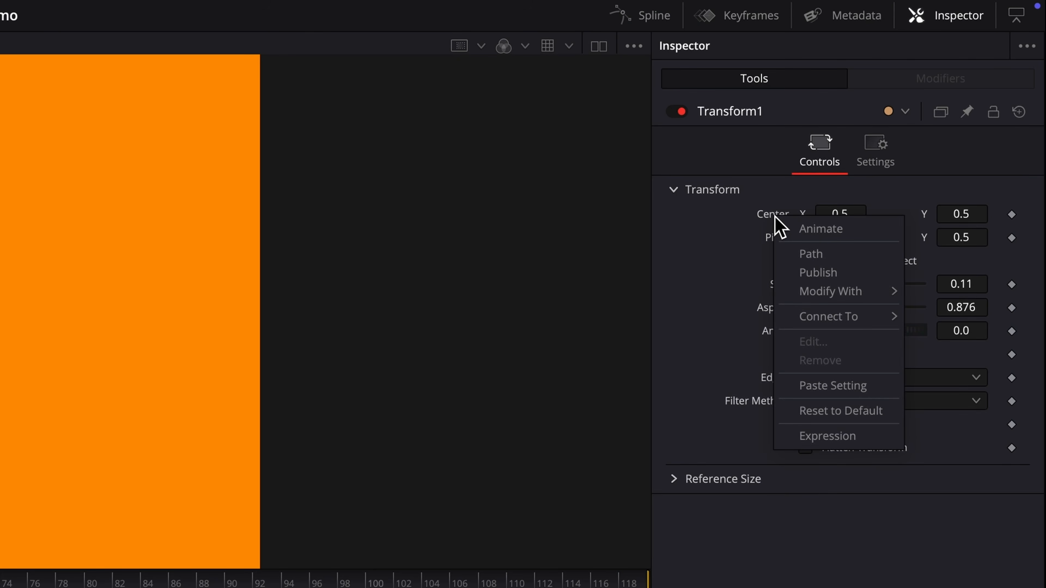
click(812, 254)
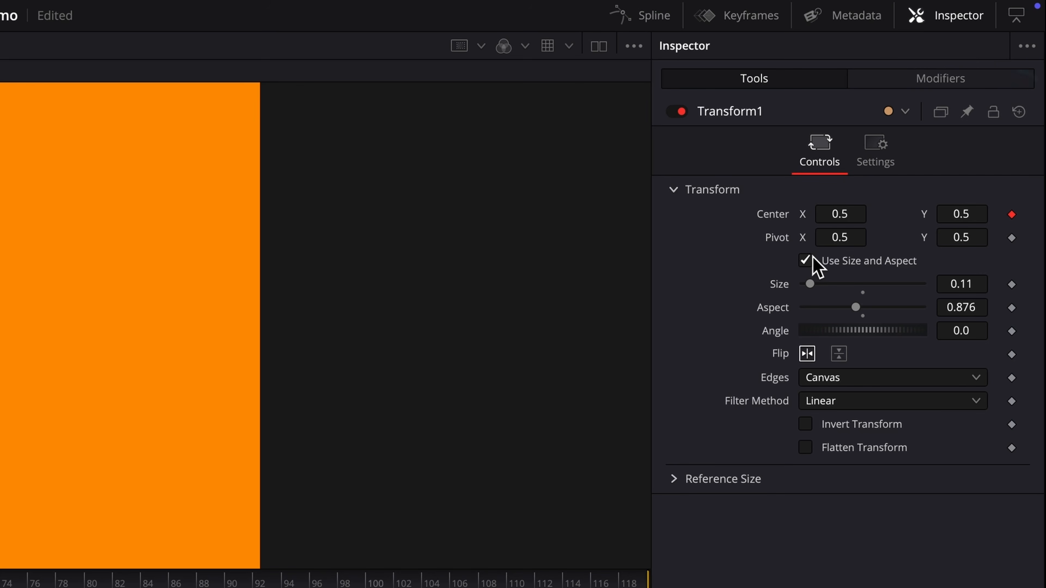
- Connect the path's shape animation to the Hills polyline's Value
click(937, 88)
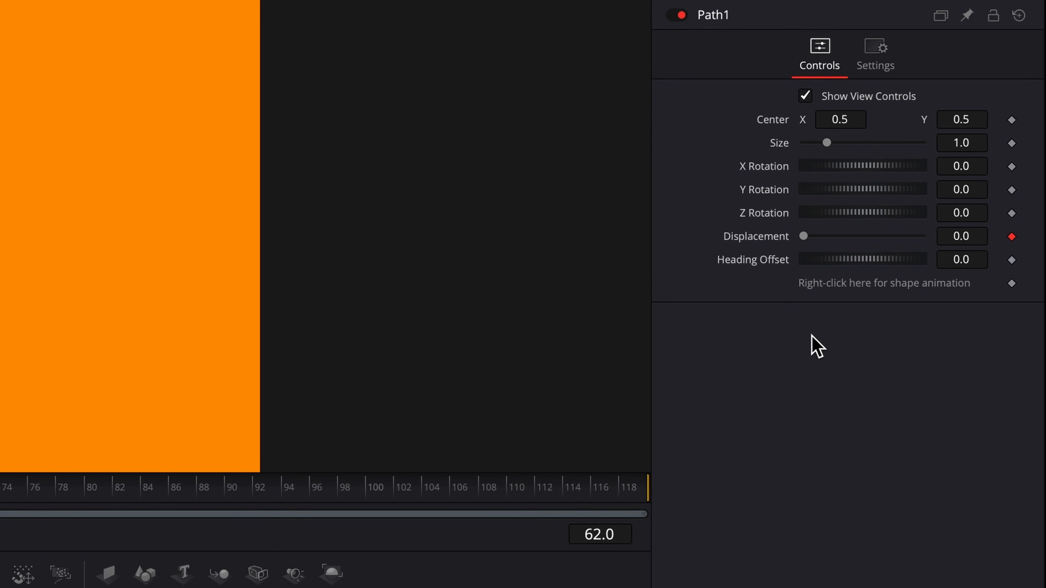
right_click(845, 287)
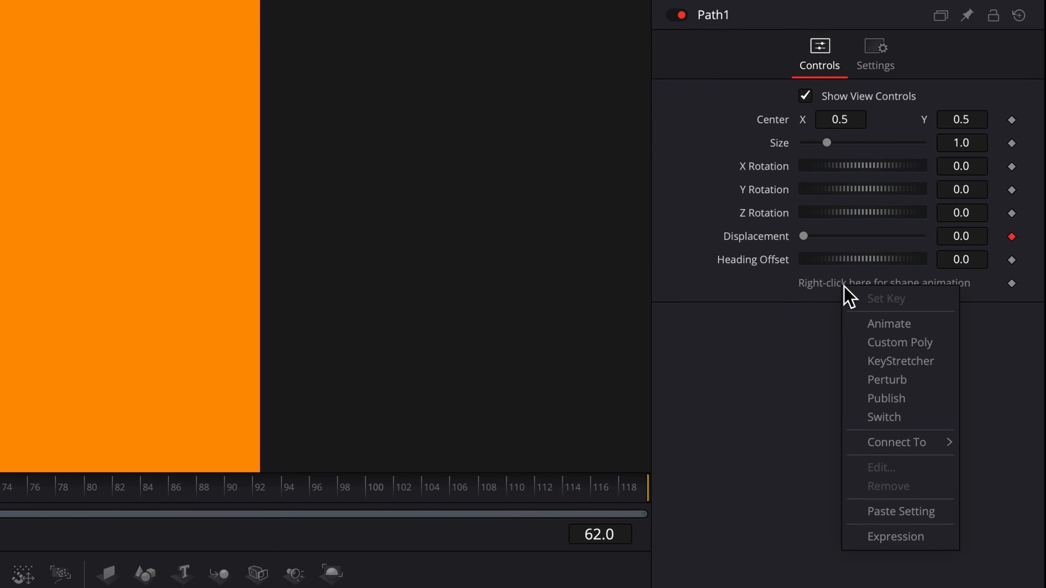
mouse_move(900, 442)
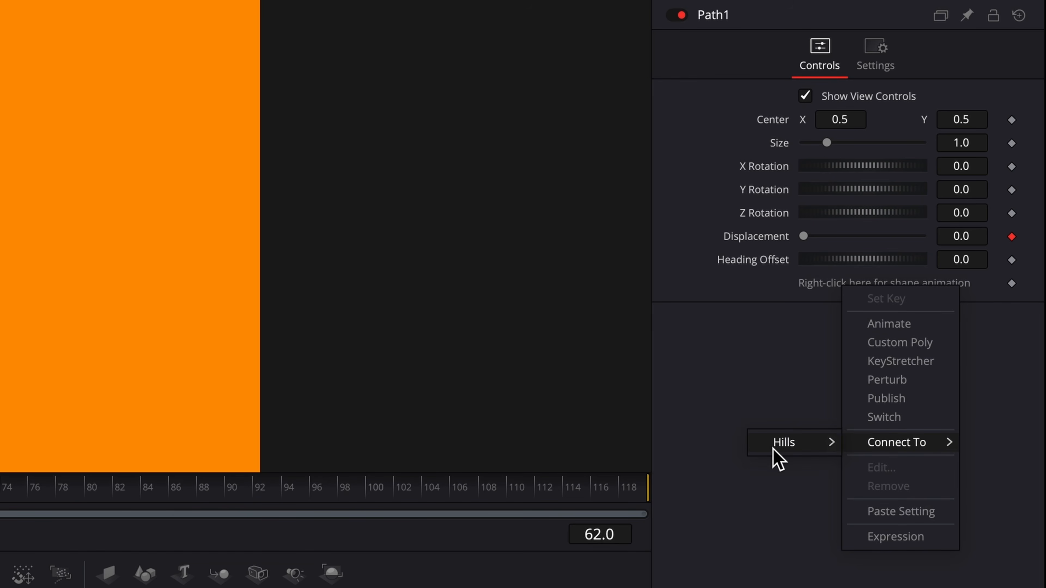
mouse_move(773, 449)
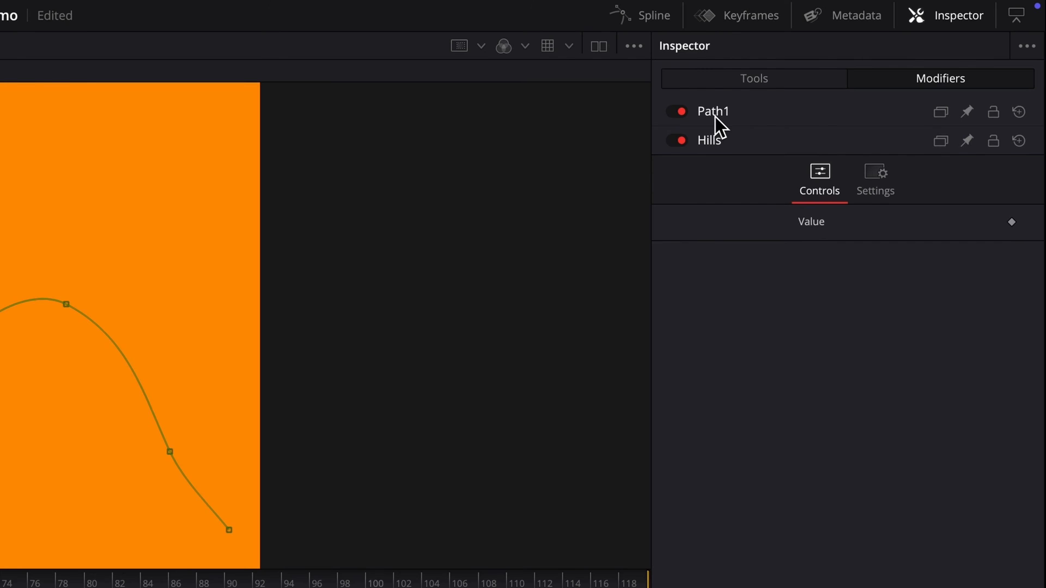
- Reset Path1's X and Y rotation to 0, size to 1.0 and center to 0.5
click(715, 117)
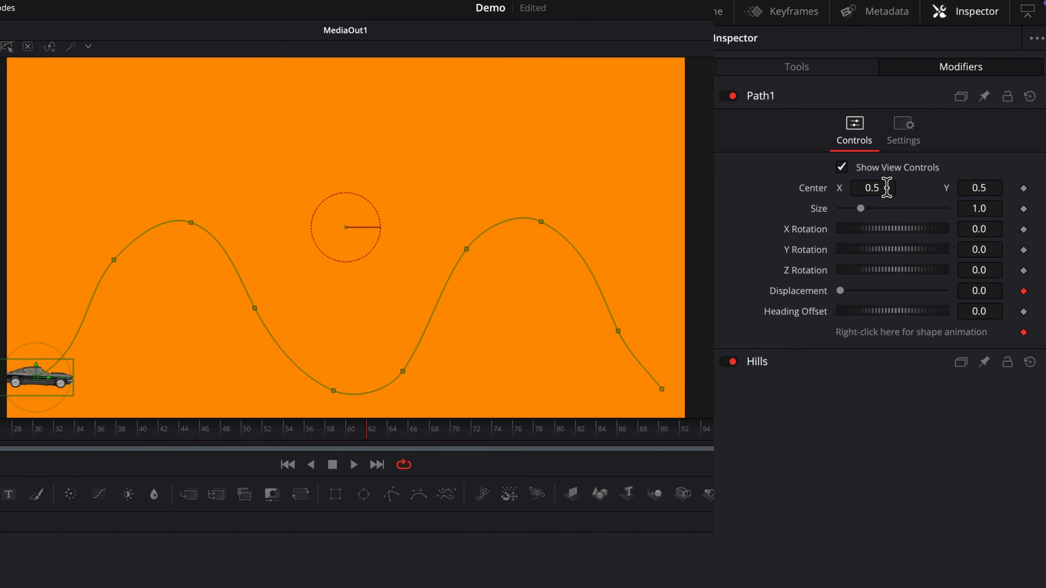
drag(887, 188, 917, 188)
drag(861, 214, 808, 252)
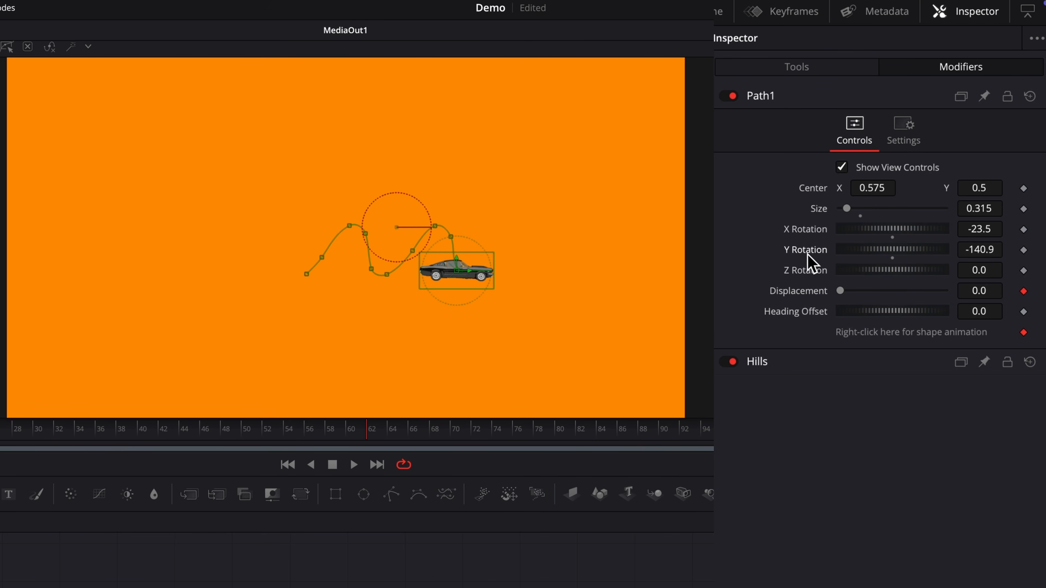
double_click(808, 252)
double_click(806, 231)
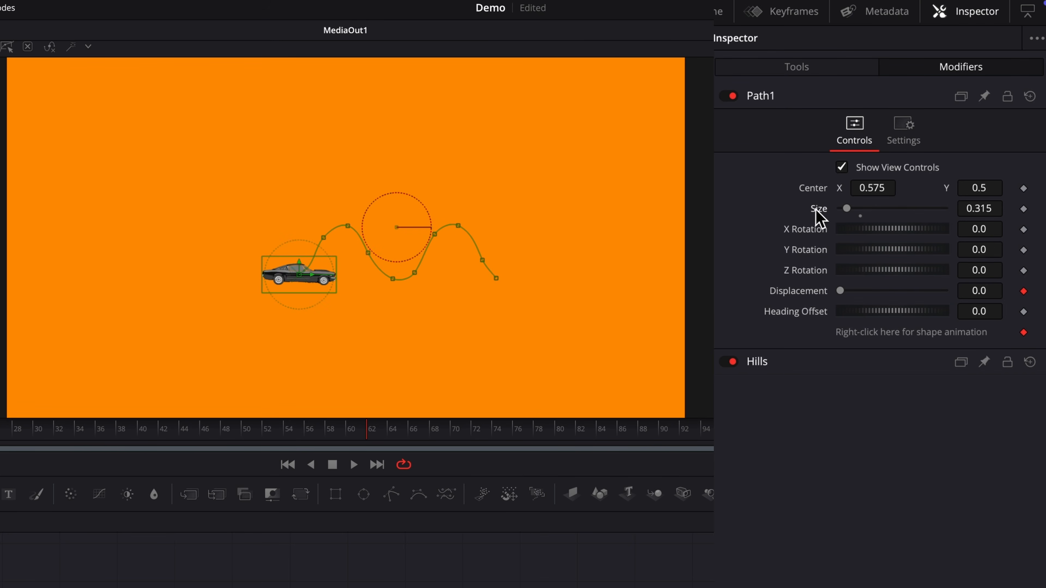
double_click(817, 209)
double_click(810, 189)
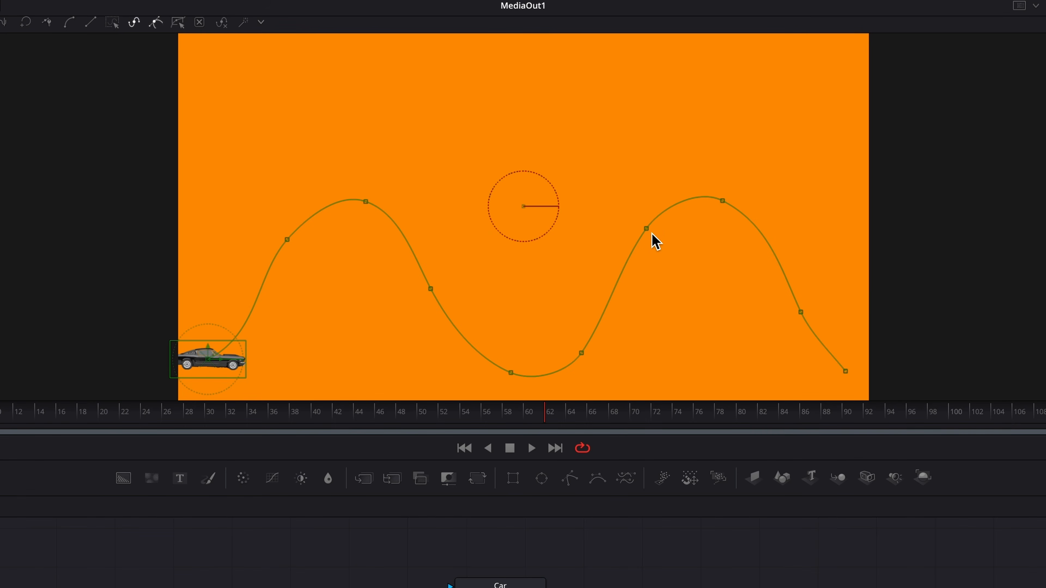
- Reshape the hills path by dragging two points up-left and up-right
click(658, 242)
drag(665, 249, 598, 226)
drag(722, 202, 753, 204)
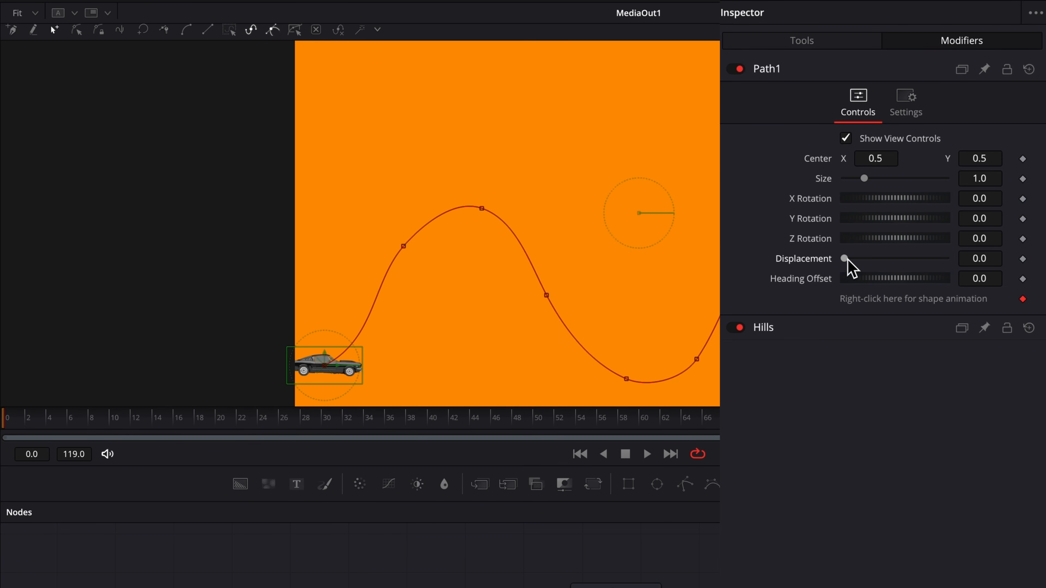
- Key Displacement from 0.0 through 0.236, 0.496, 0.756 to 1.0 at frame 119, then play
mouse_move(848, 260)
mouse_down()
mouse_move(874, 261)
mouse_move(830, 269)
mouse_up()
click(1023, 259)
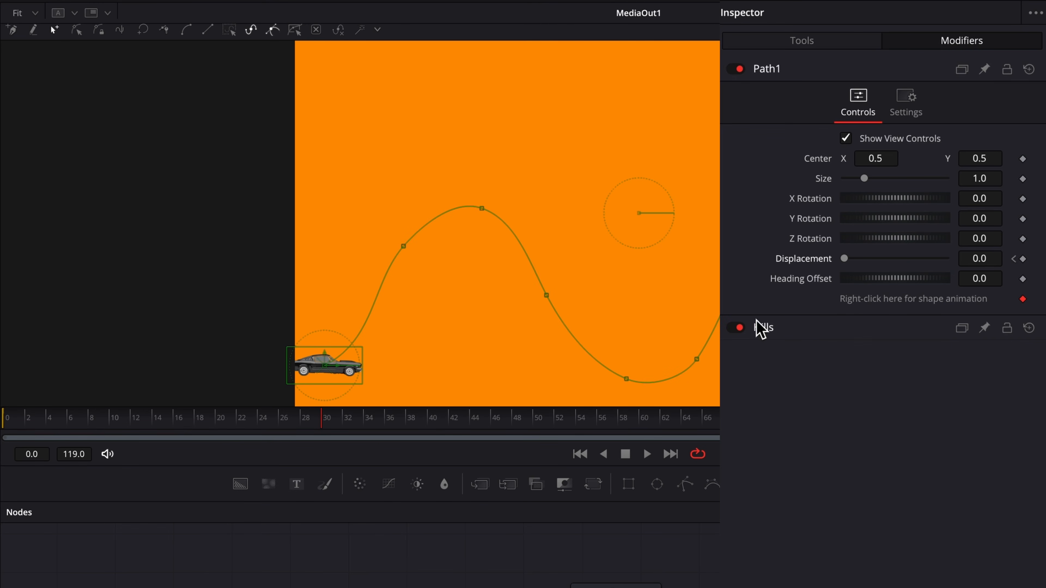
drag(846, 265, 869, 266)
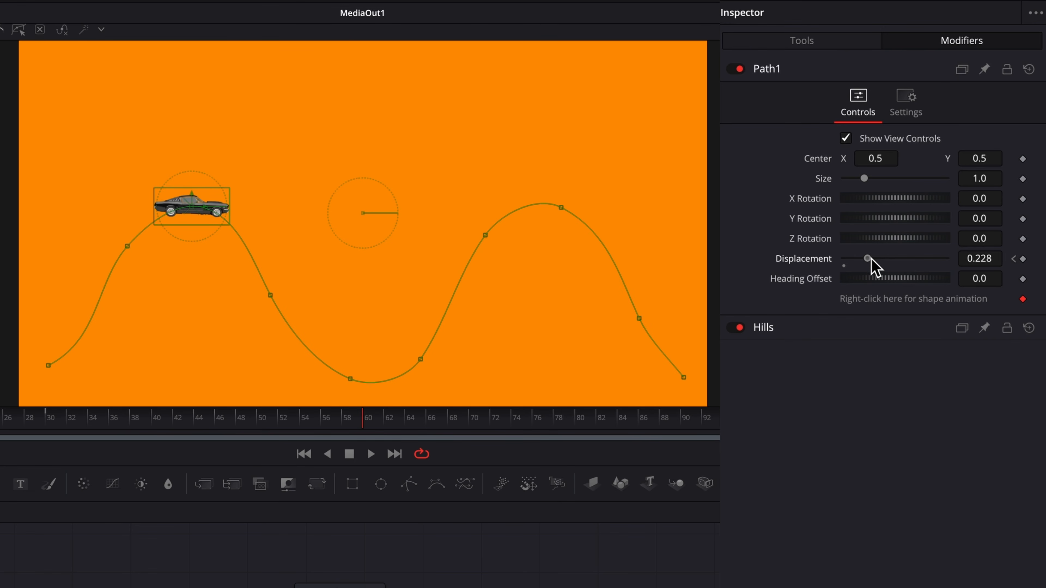
drag(871, 259, 898, 260)
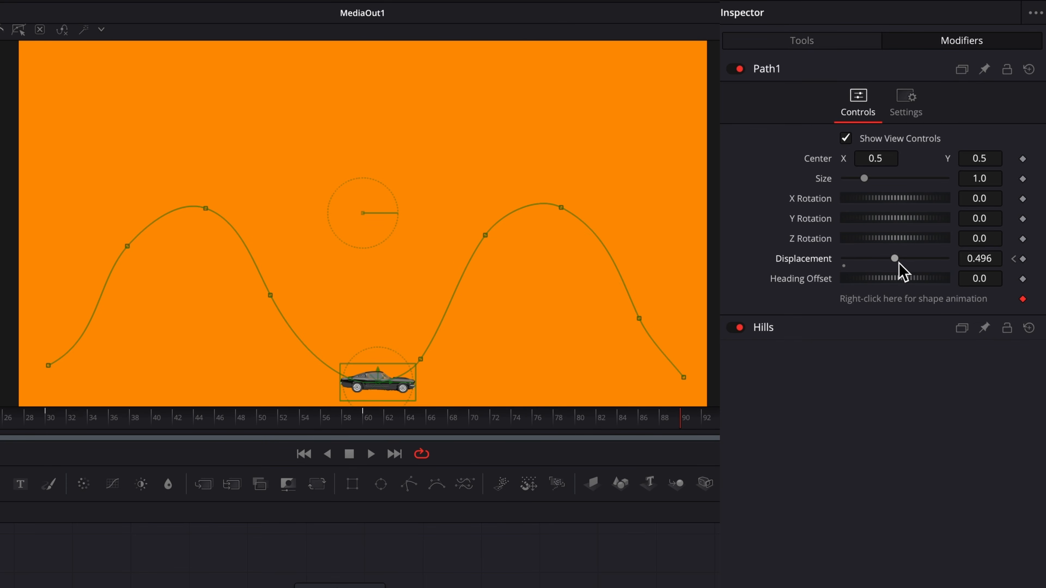
drag(899, 260, 926, 260)
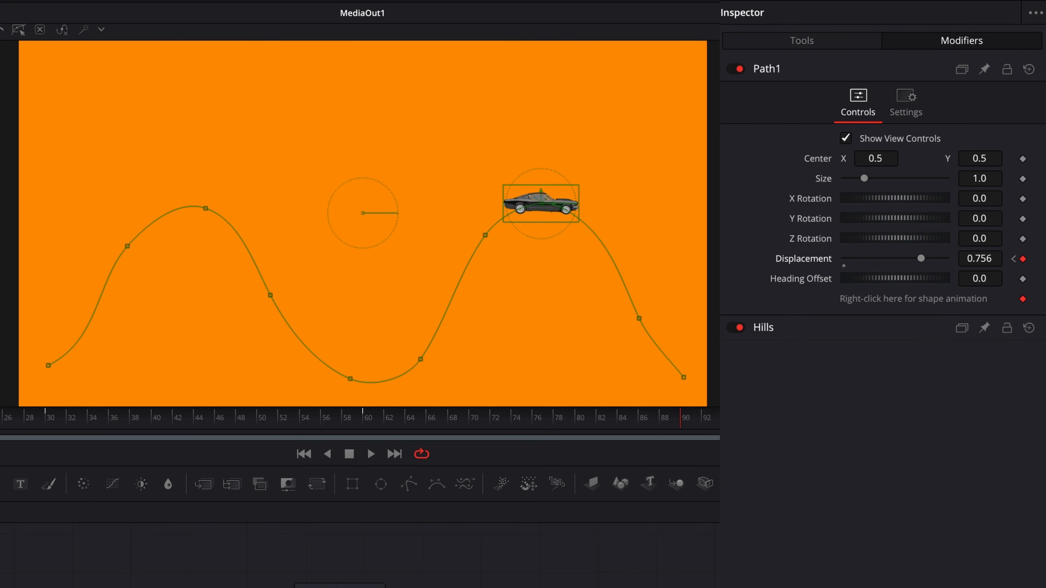
drag(422, 426, 689, 431)
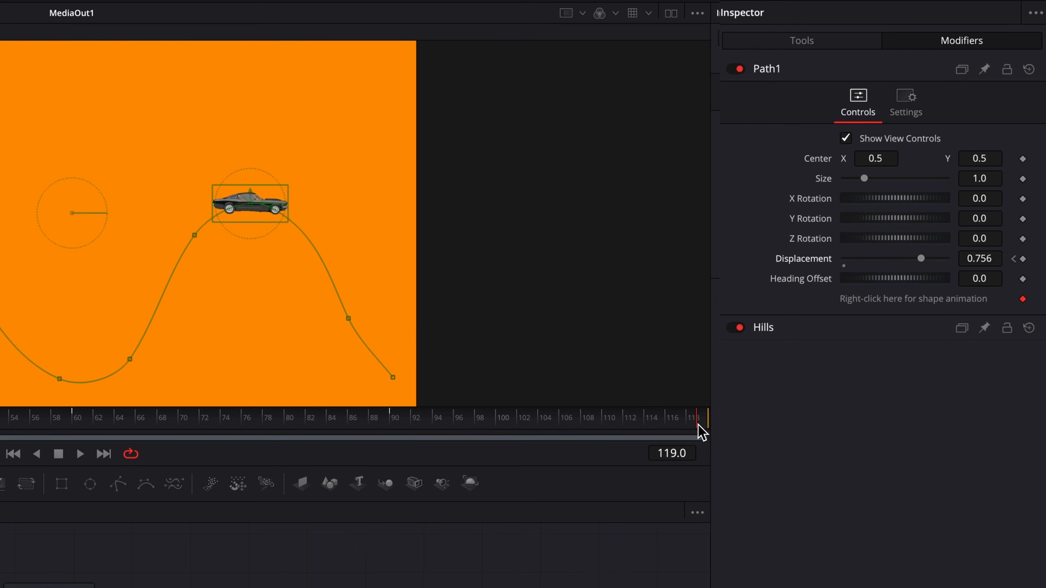
drag(923, 259, 960, 268)
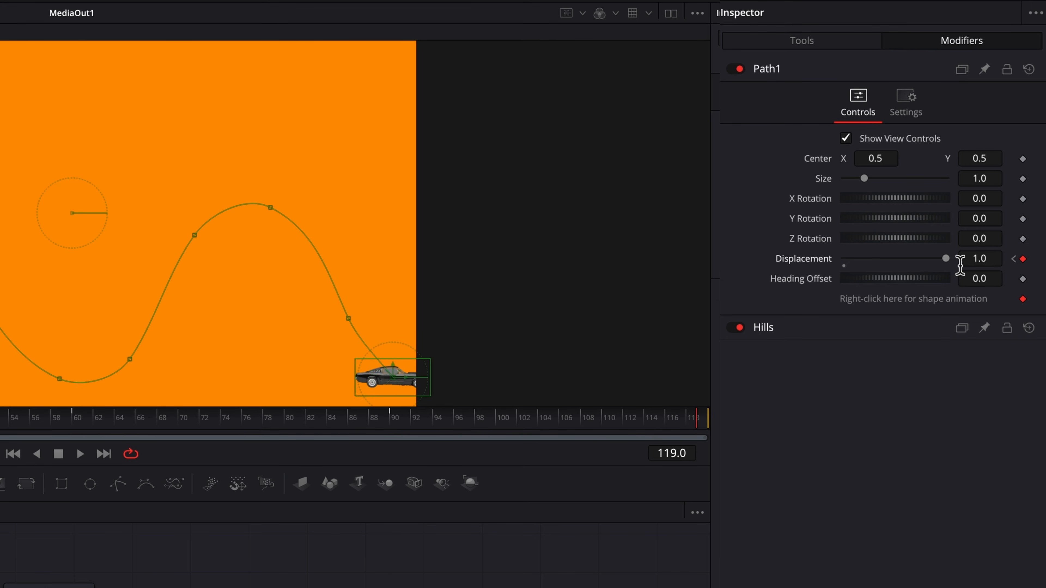
key(space)
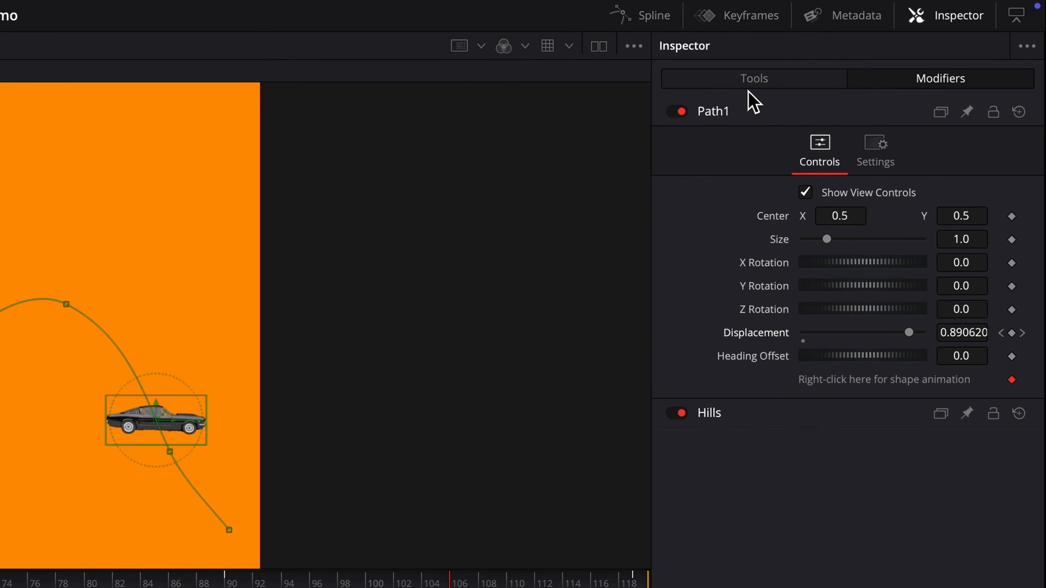
- Connect Transform1's Angle to Path1 Heading, stop playback, and insert Transform2 above Transform1
click(750, 84)
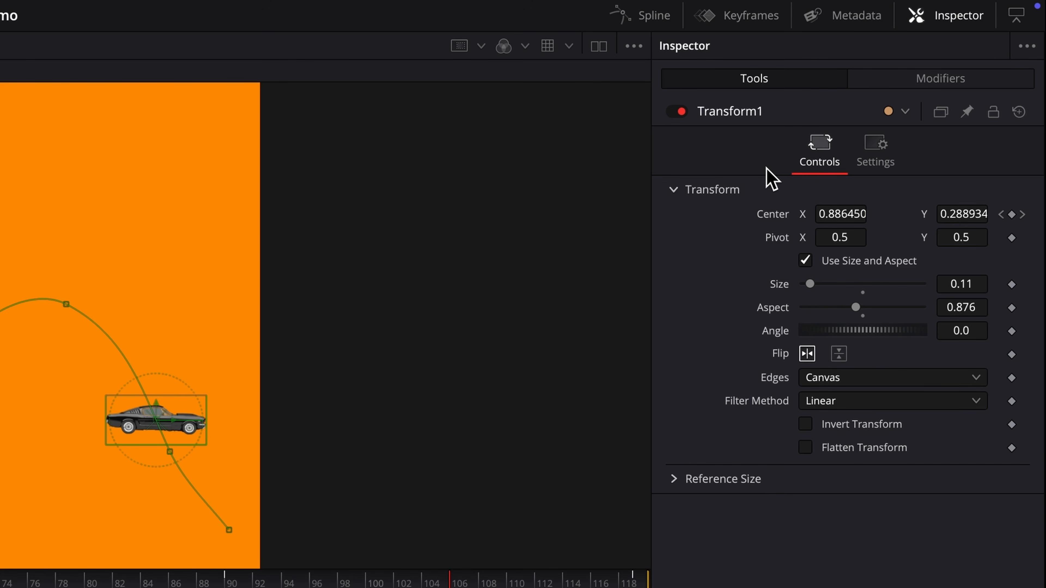
right_click(774, 336)
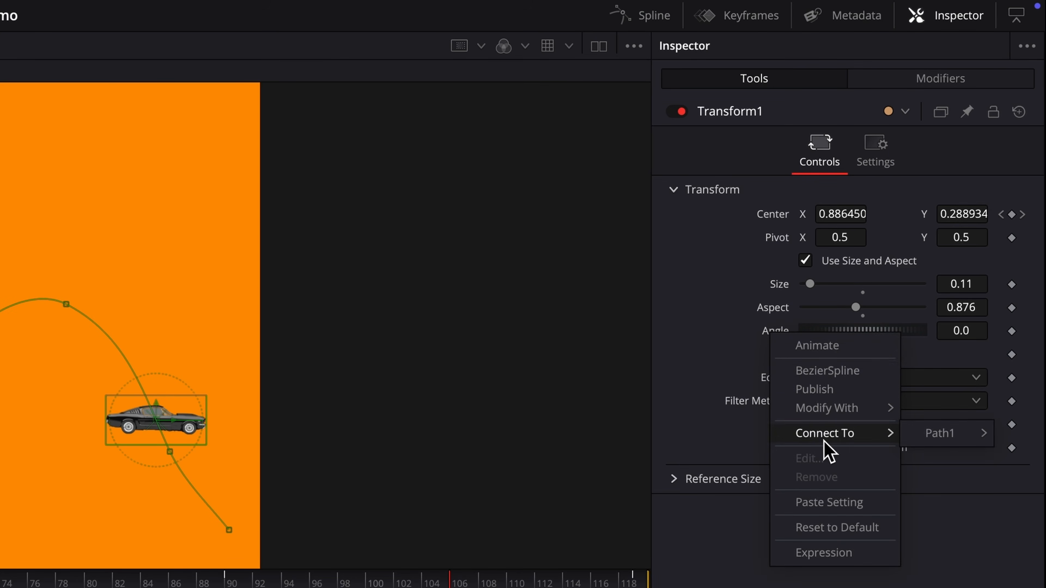
mouse_move(917, 435)
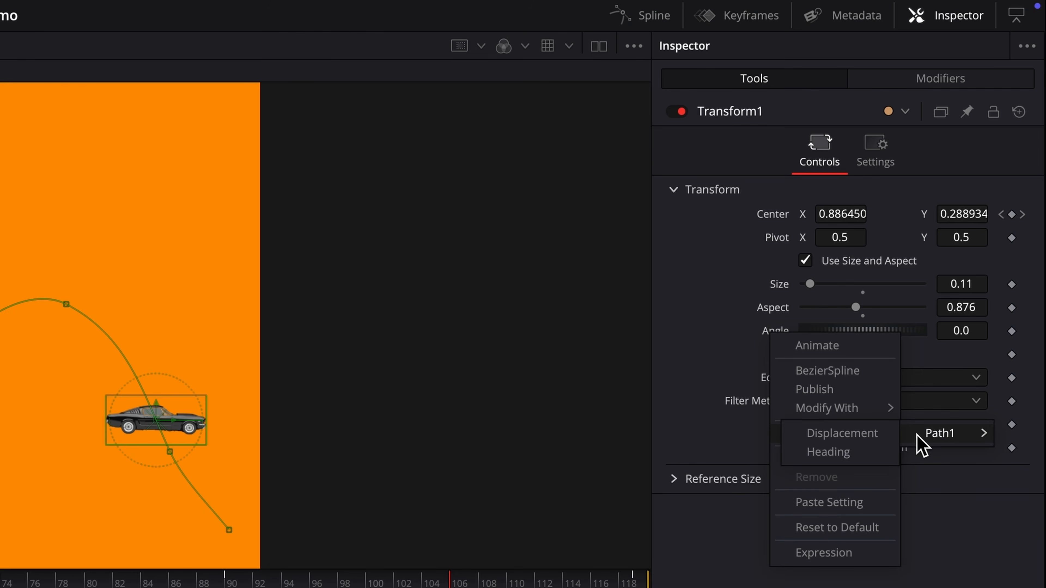
click(883, 455)
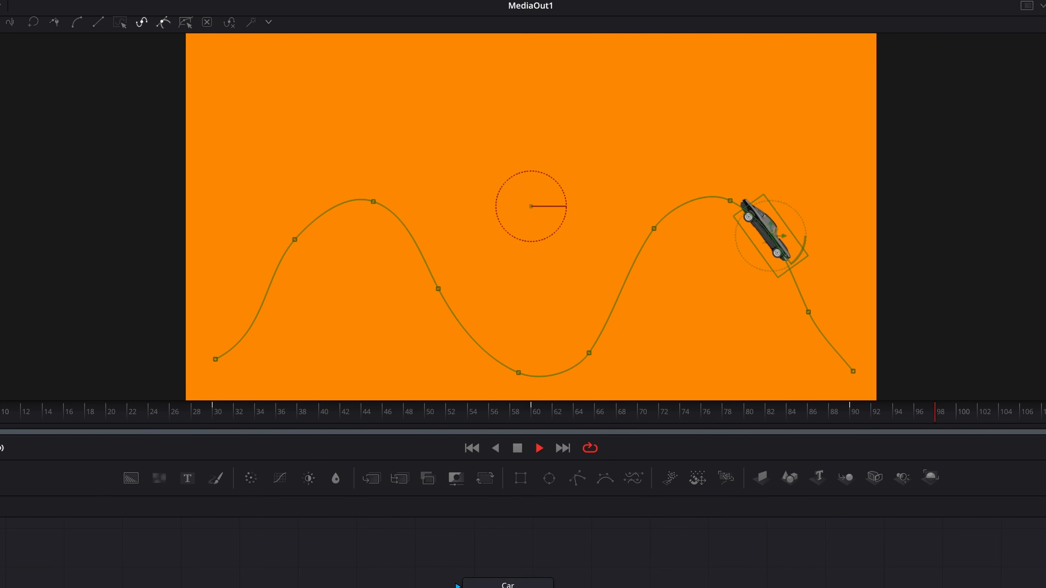
key(space)
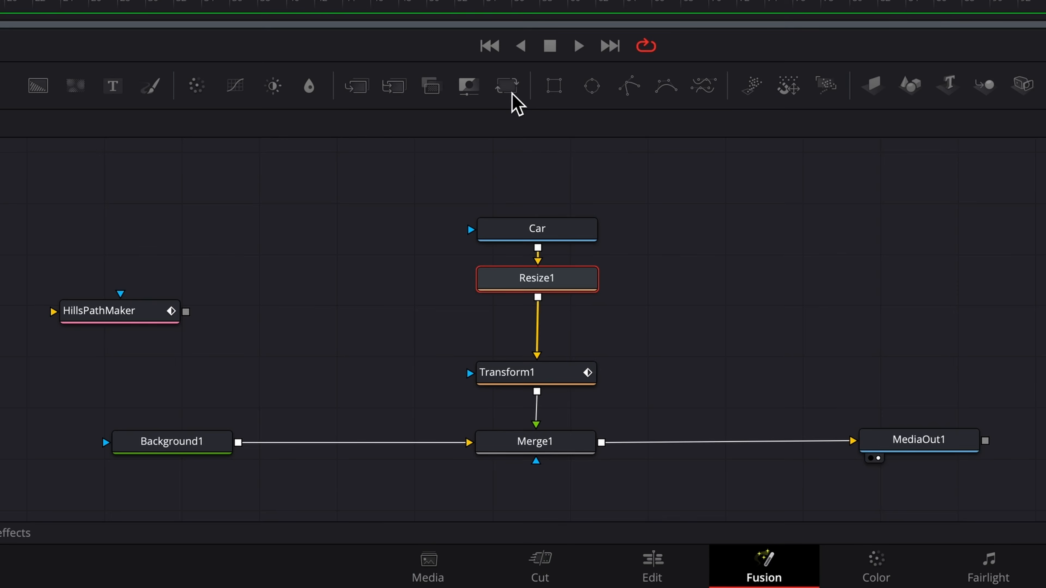
click(486, 479)
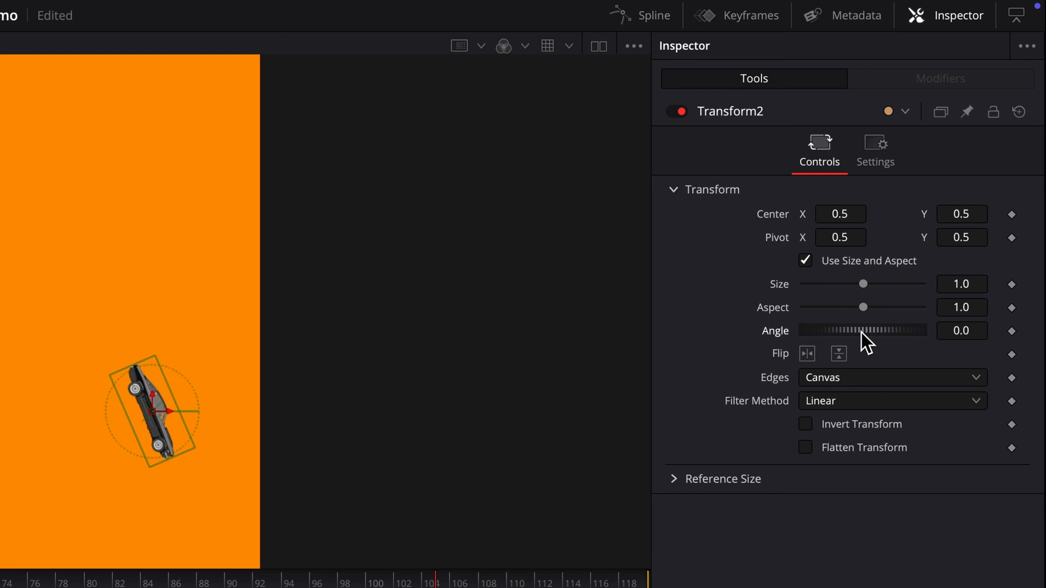
- Set Transform2's Angle to -18.3 degrees
mouse_move(862, 333)
mouse_down()
mouse_move(831, 333)
mouse_move(859, 333)
mouse_up()
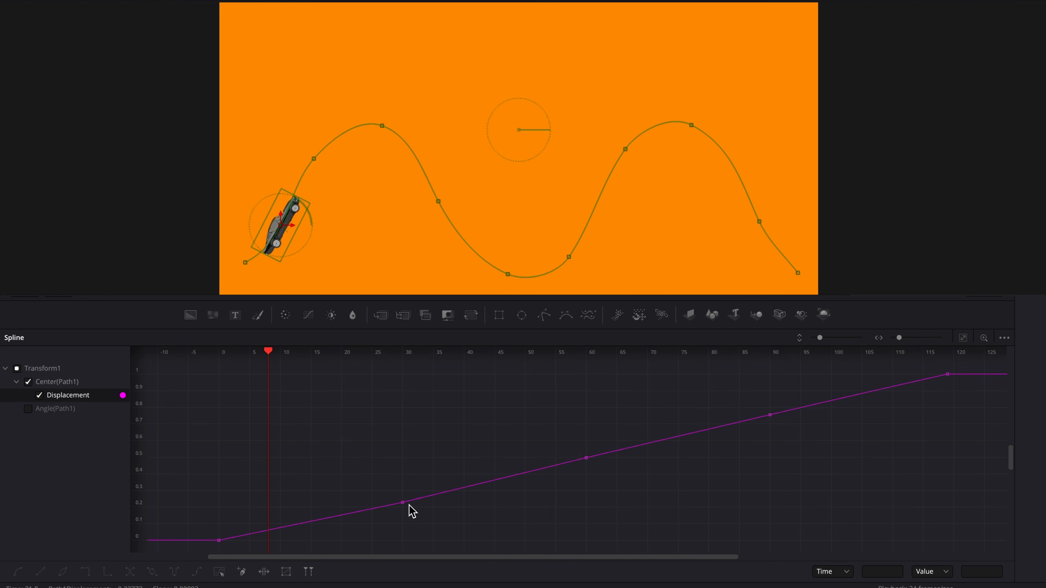
- Adjust Displacement keyframes: frame 30 to 0.13, frame 60 to 0.63, frame 90 lower, end higher
drag(397, 505, 399, 522)
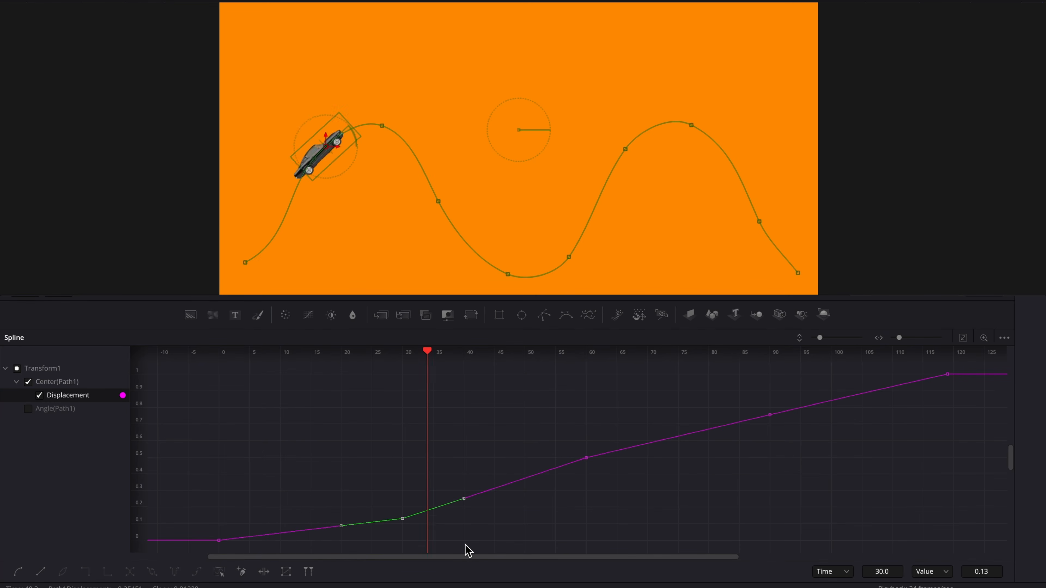
drag(585, 466, 585, 449)
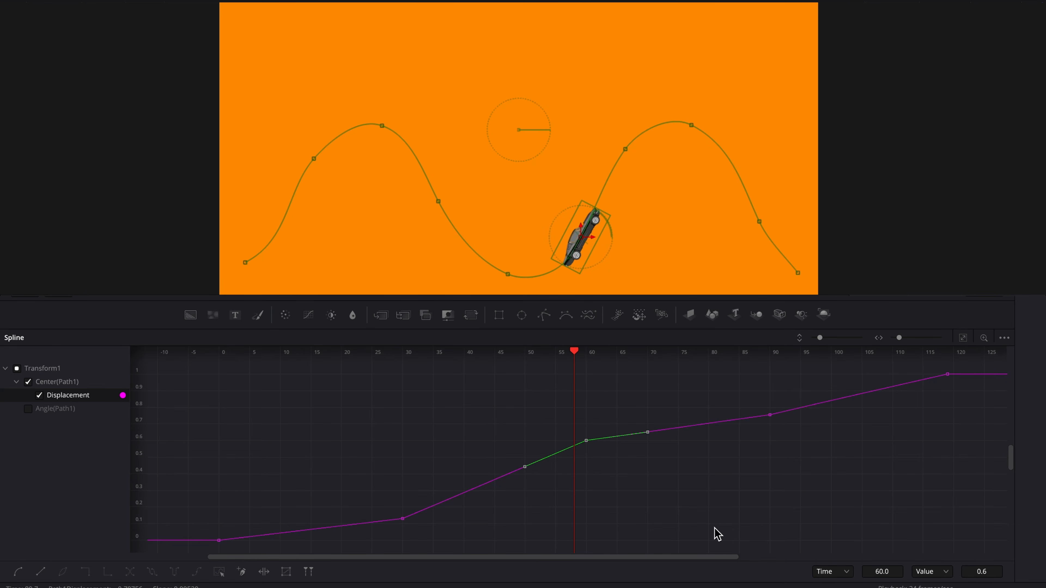
drag(769, 417, 768, 425)
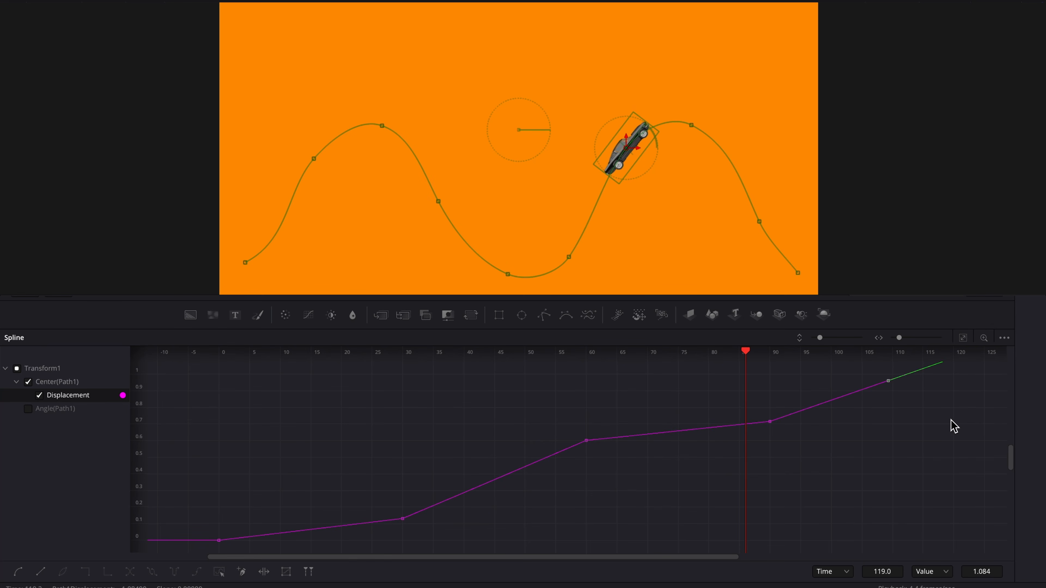
scroll(952, 421, up, 1)
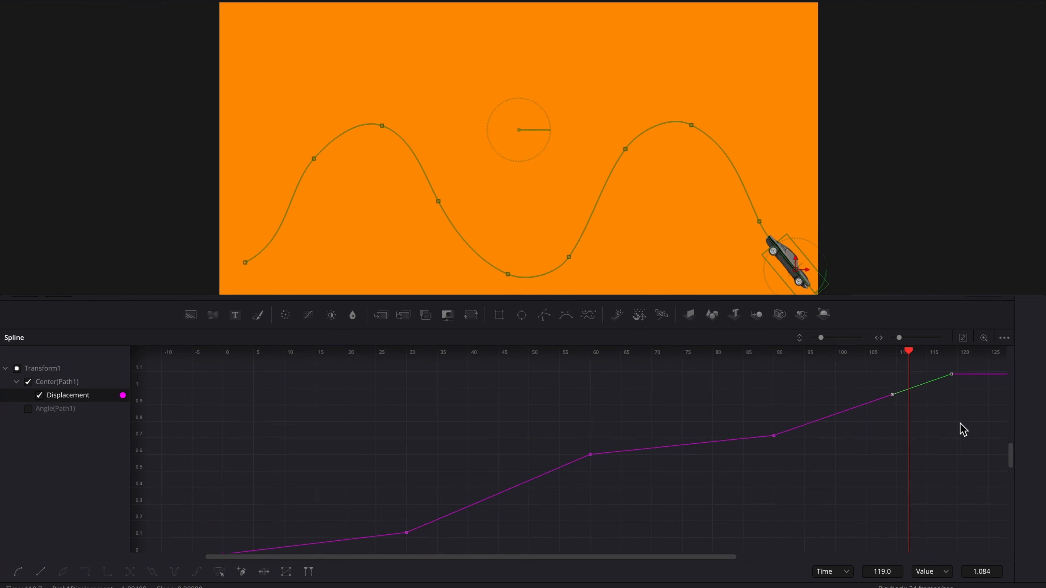
scroll(963, 430, up, 2)
drag(948, 388, 948, 371)
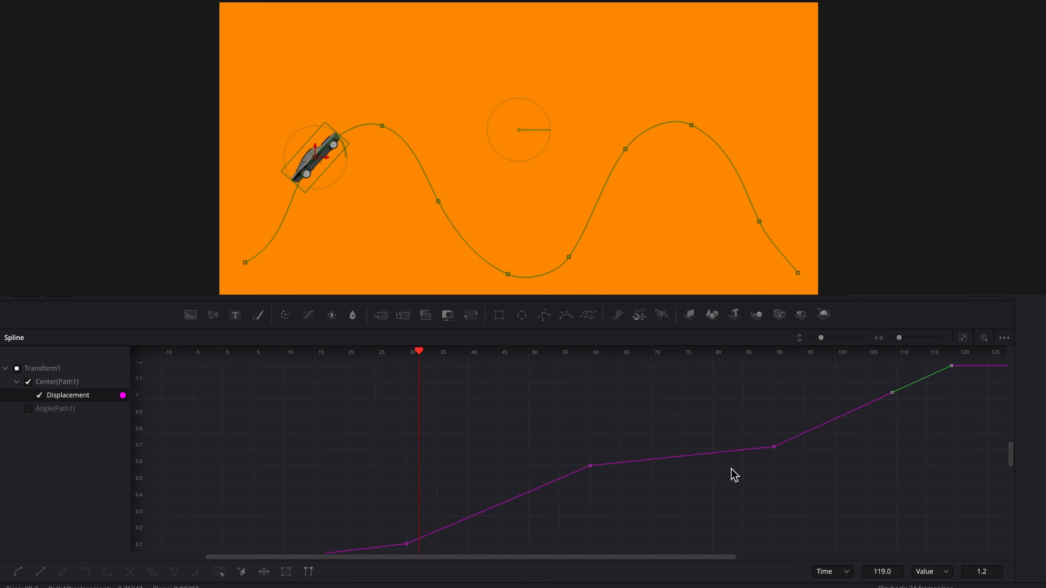
drag(585, 467, 585, 463)
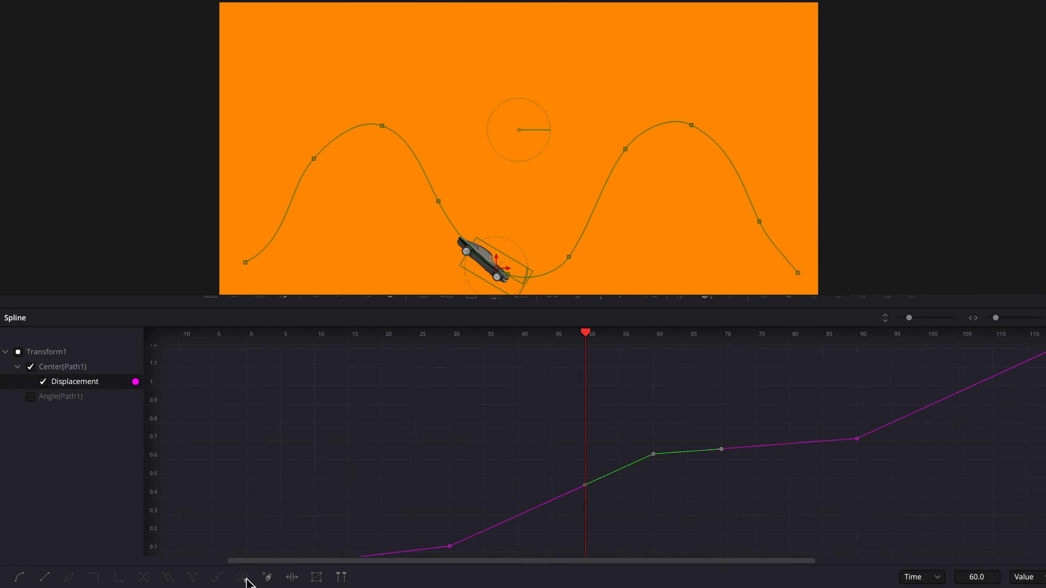
- Make all Displacement keyframes smooth and adjust the frame-90 tangent handle
click(226, 573)
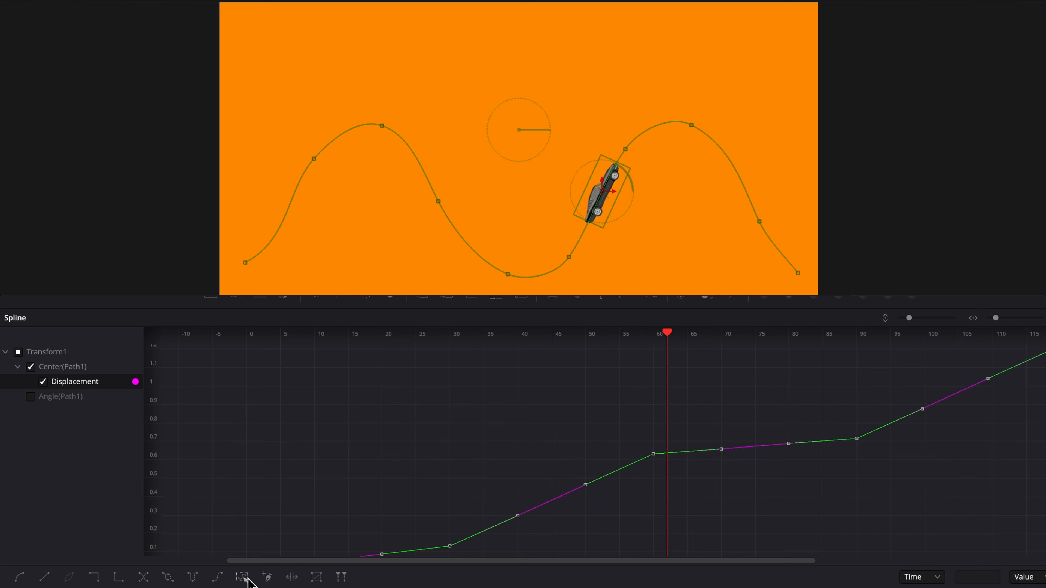
click(19, 577)
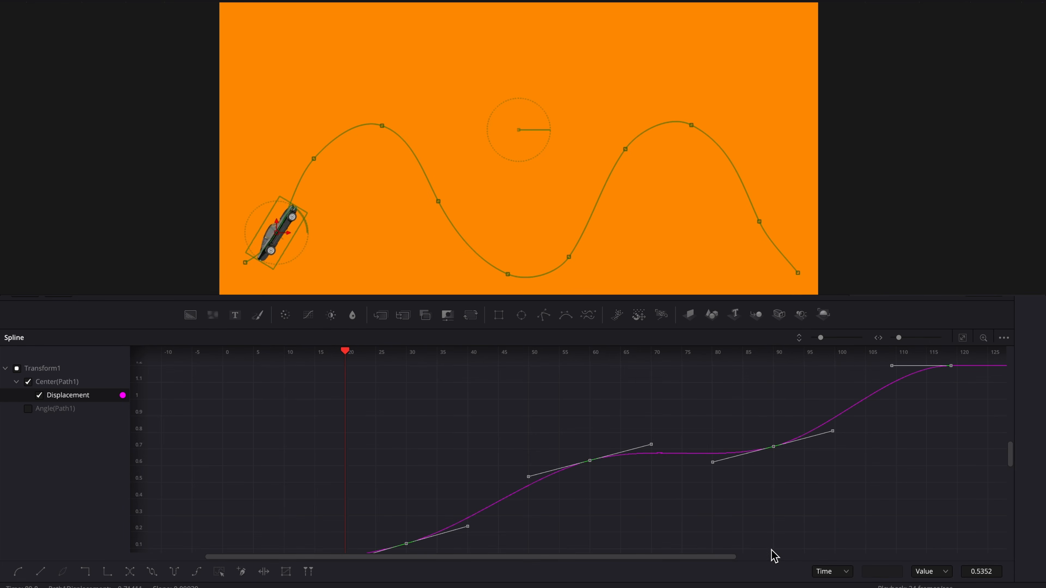
click(787, 502)
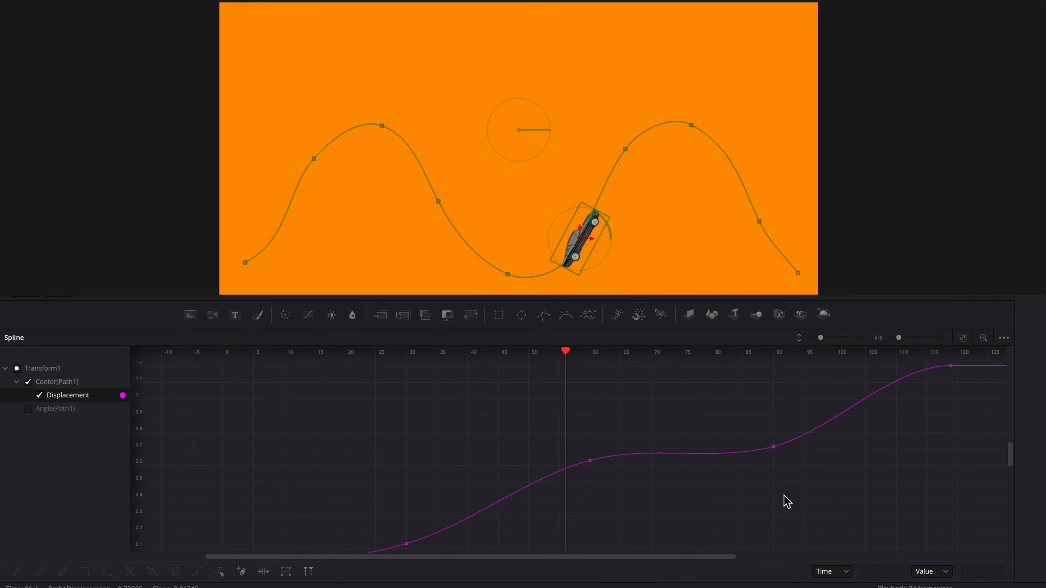
click(774, 447)
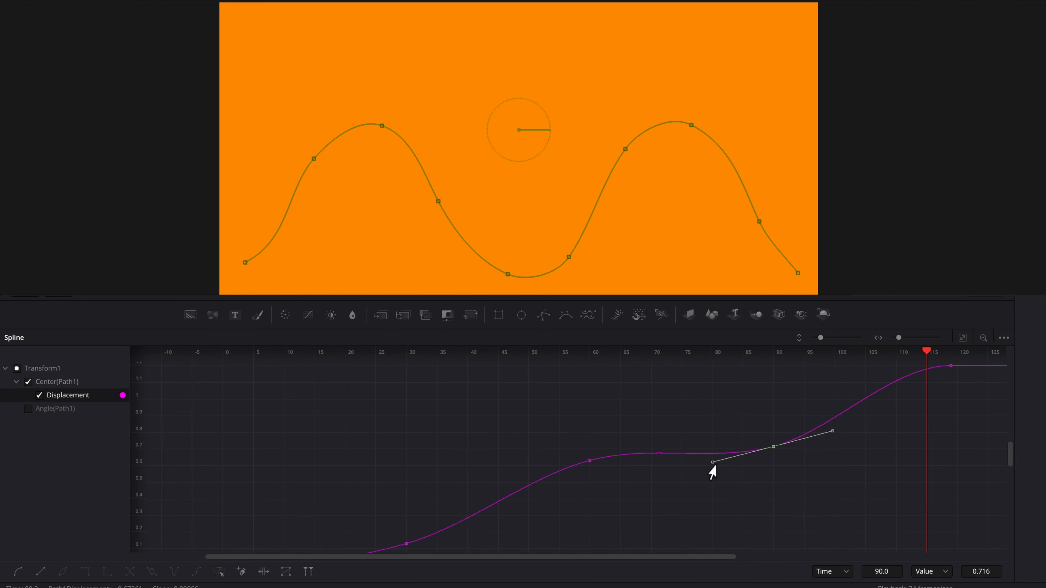
drag(712, 462, 711, 455)
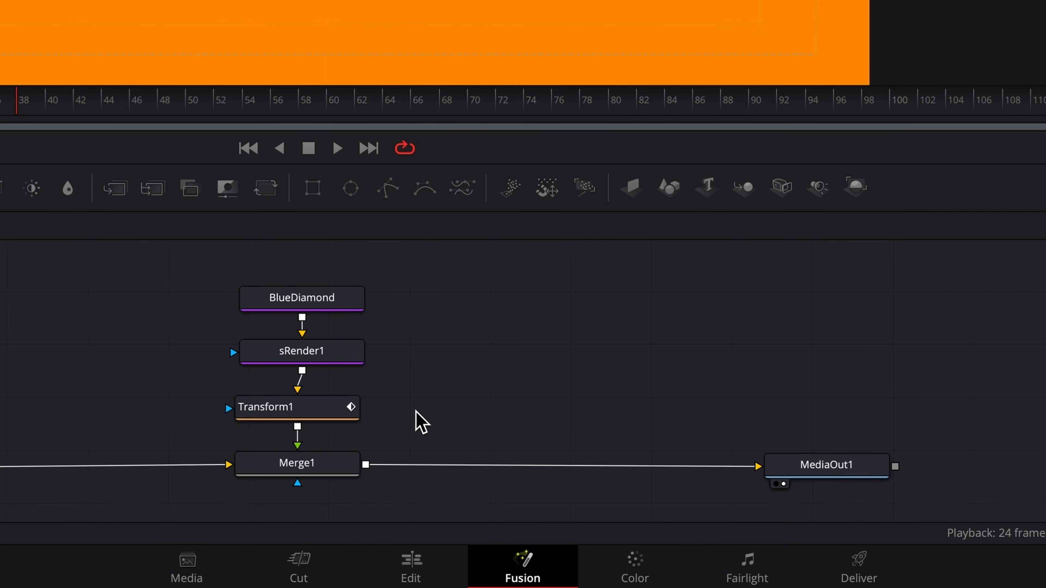
- Animate Path1's Center on Transform1 with a new Path2 modifier
click(320, 410)
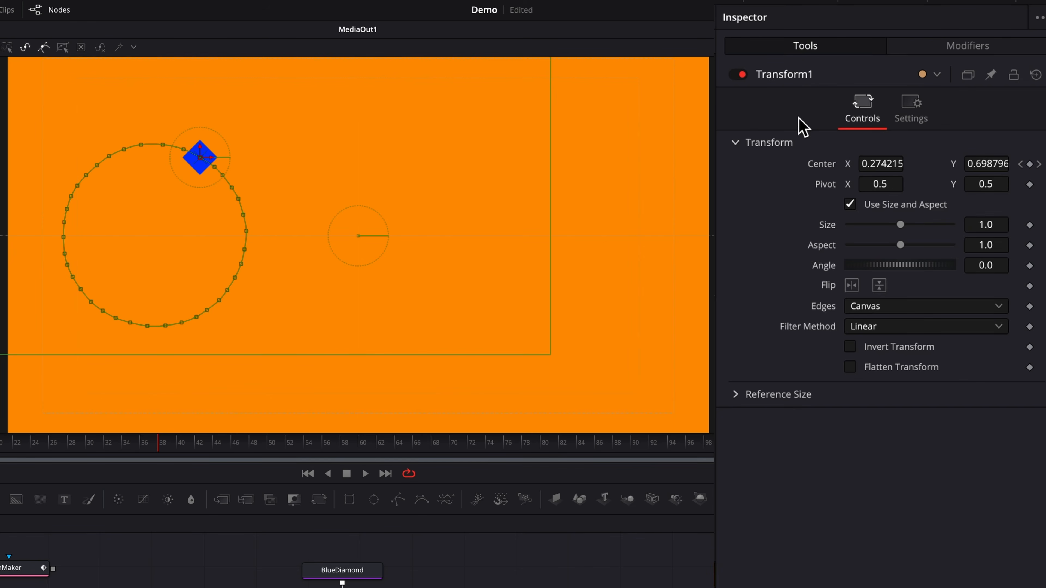
click(937, 49)
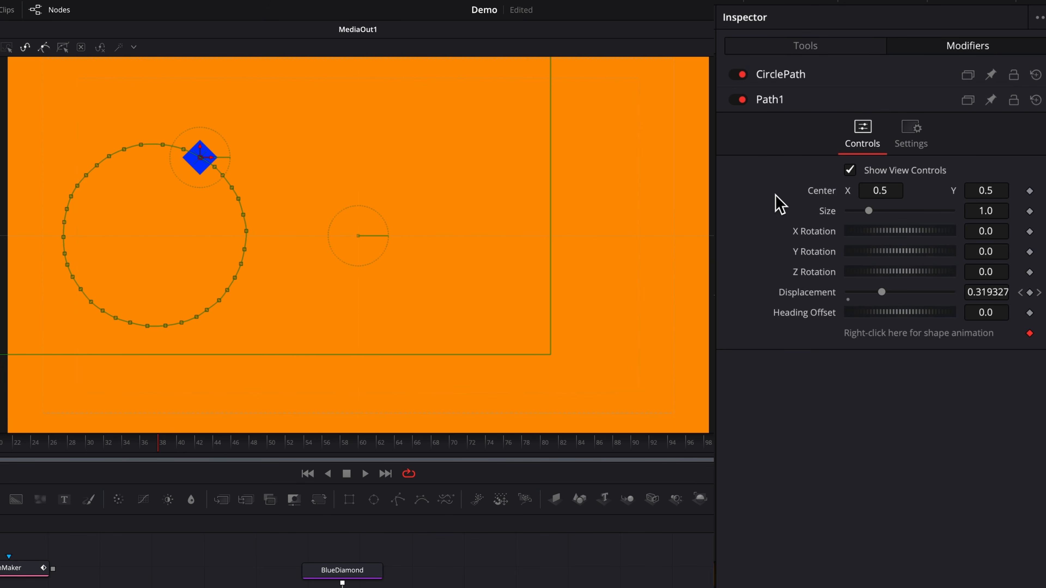
right_click(822, 193)
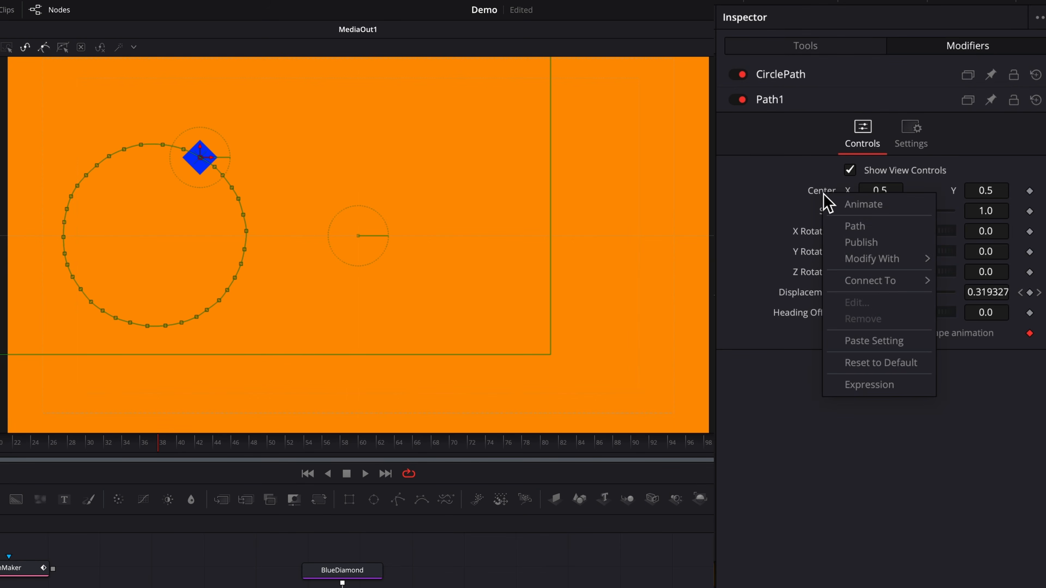
click(860, 226)
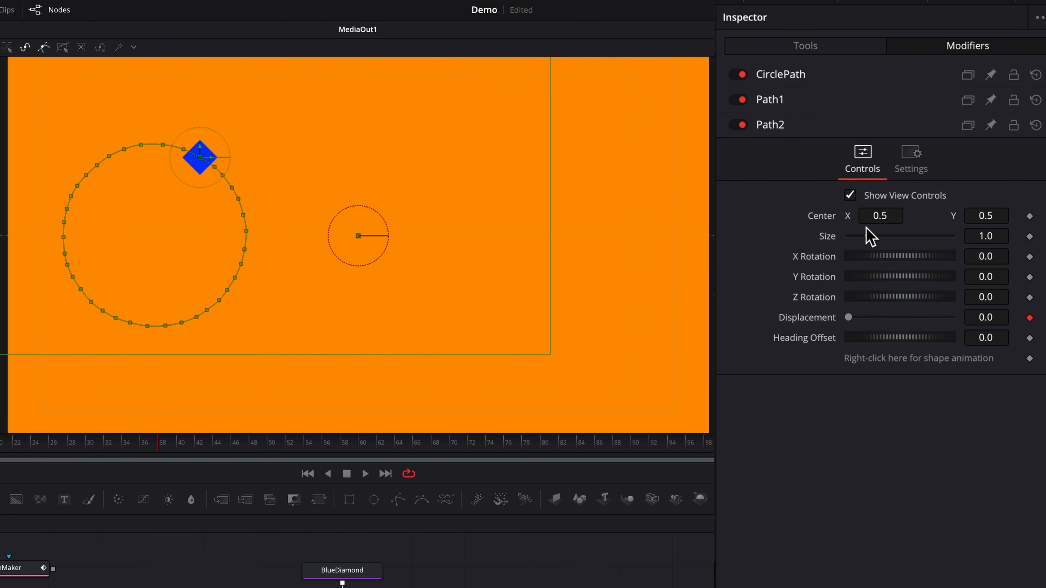
- Connect Path2's shape animation to HorizontalPath's Value
right_click(904, 366)
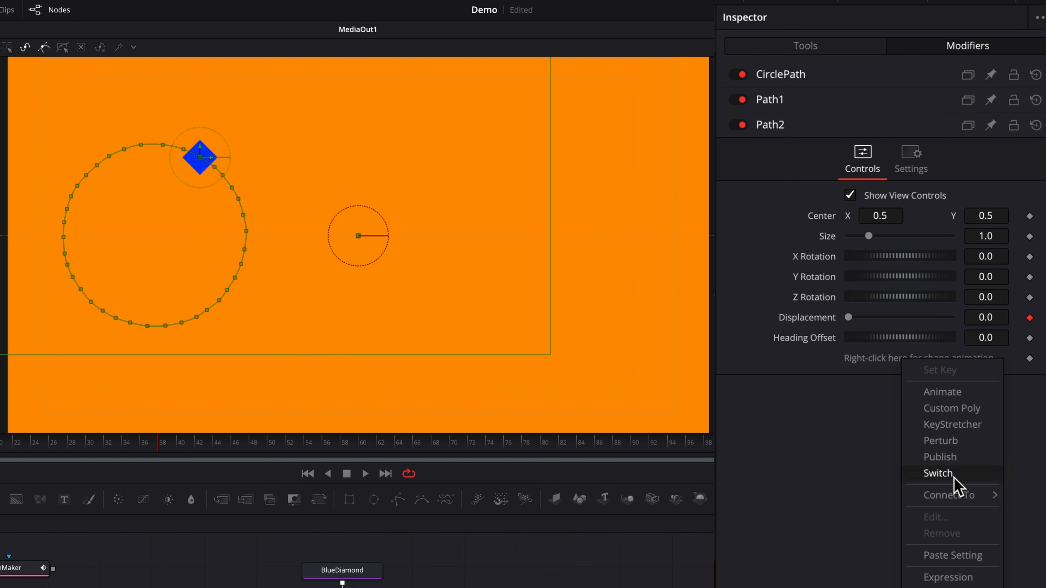
mouse_move(953, 496)
mouse_move(857, 513)
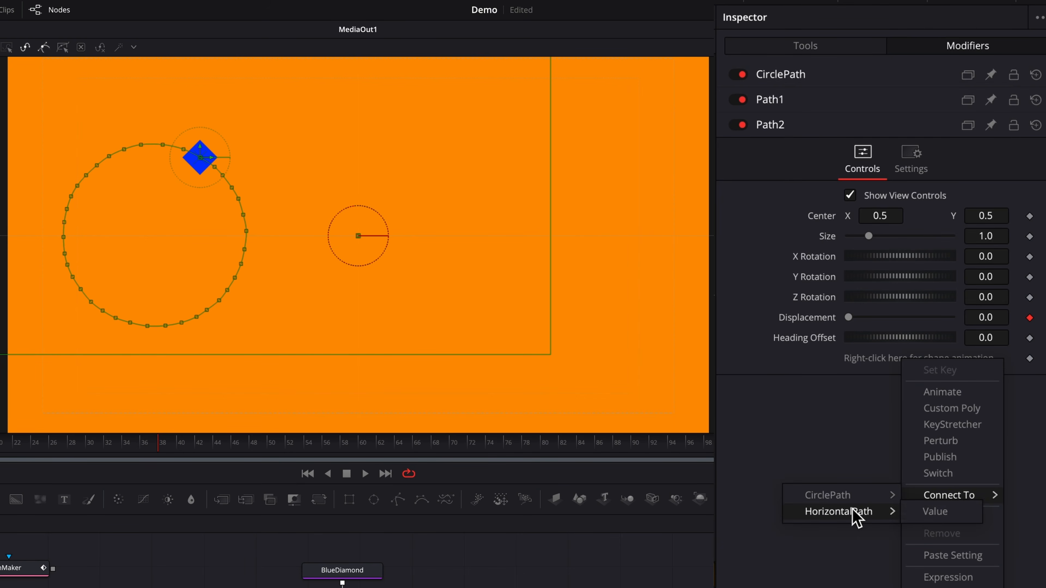
click(935, 513)
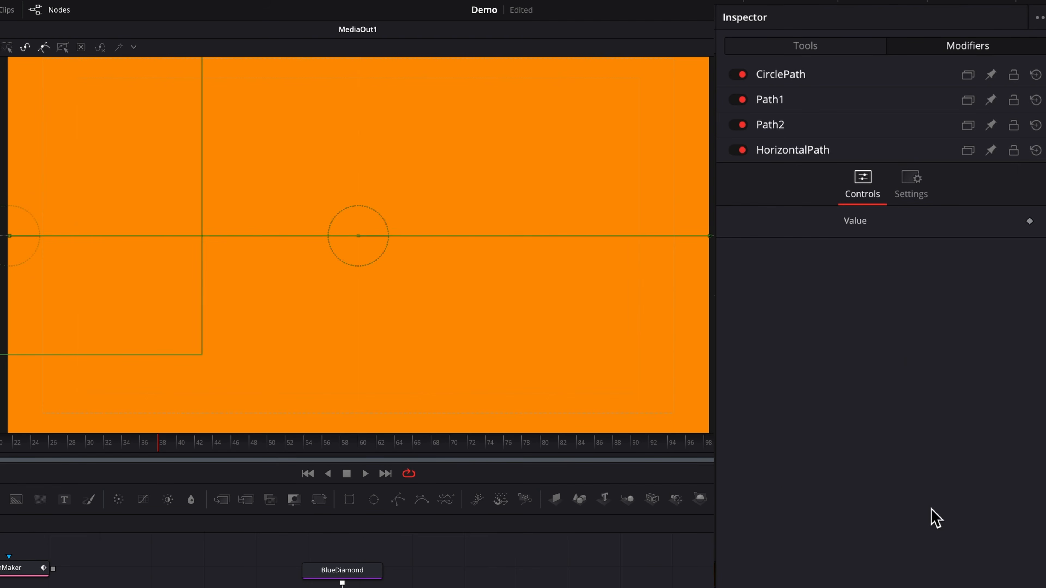
- Move Path2's Center X to 0.973 and rekey Displacement from frame 0, reaching 0.071 later
click(772, 128)
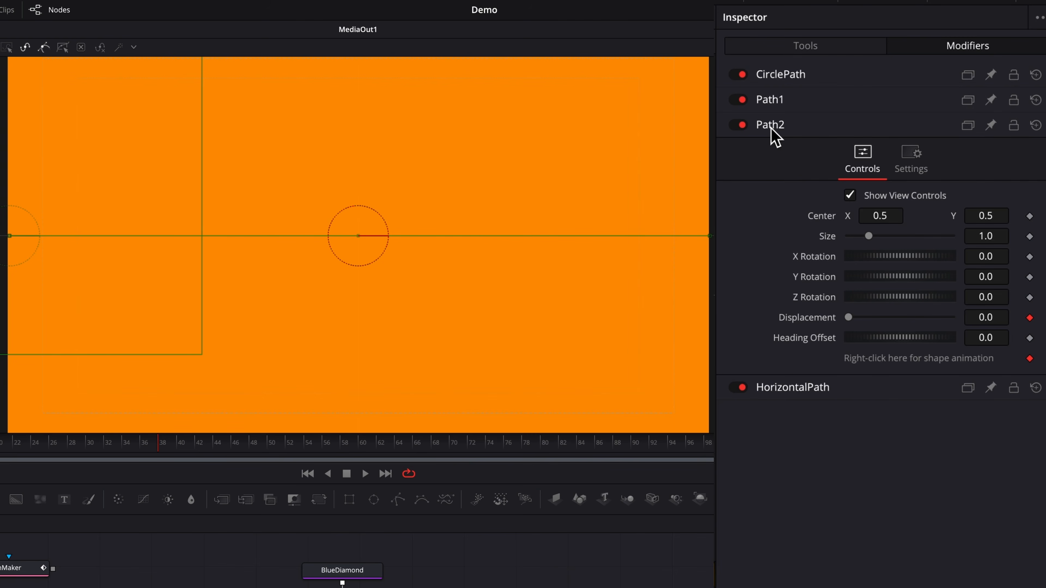
drag(871, 213, 990, 212)
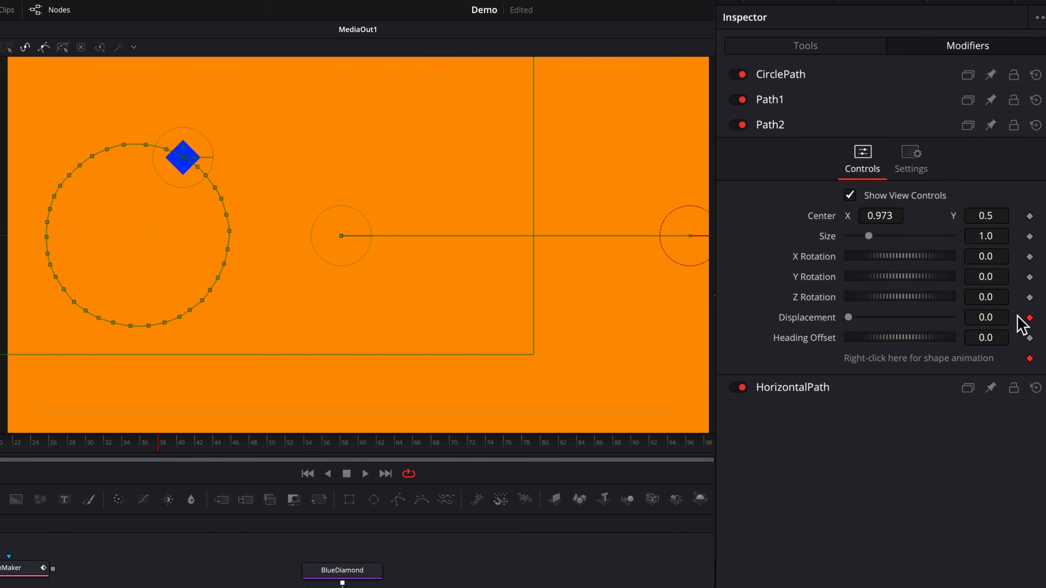
click(1029, 318)
drag(159, 450, 5, 441)
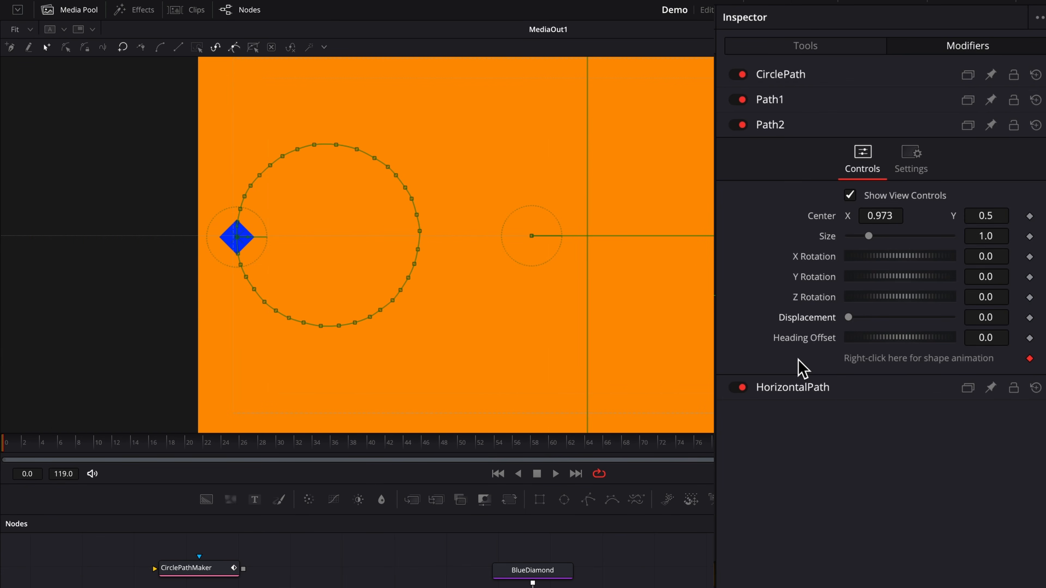
click(1030, 317)
drag(4, 447, 692, 488)
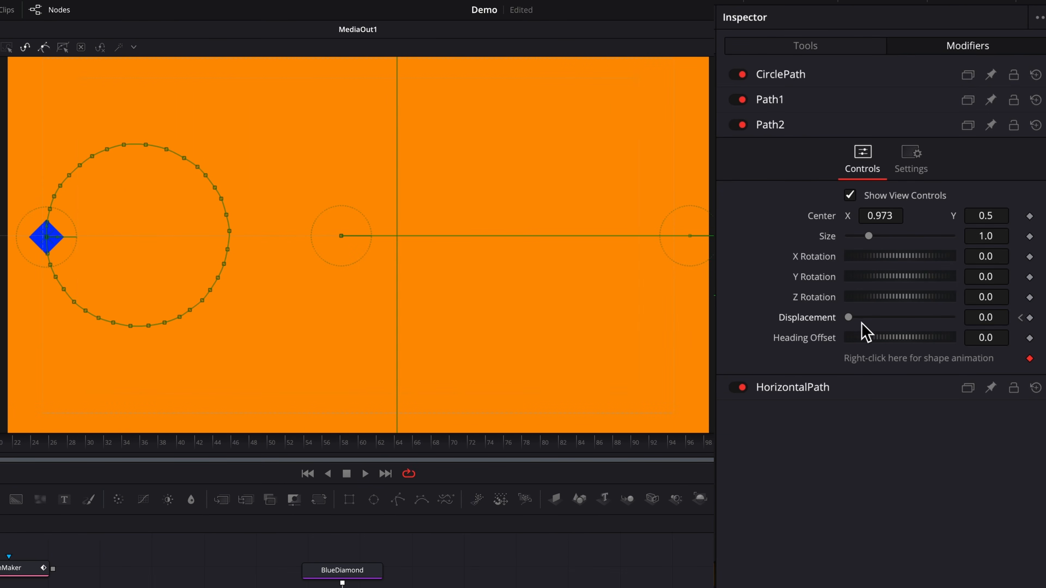
drag(849, 318, 920, 337)
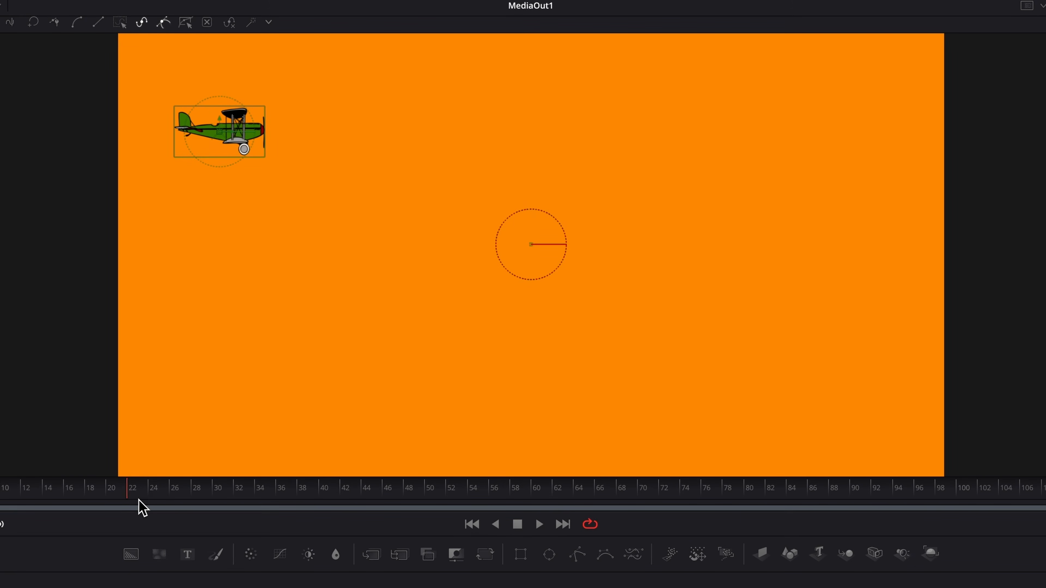
- Drag the plane down-right, then right at about frame 45, creating motion path points
drag(221, 144, 344, 374)
drag(157, 497, 382, 499)
drag(350, 363, 645, 365)
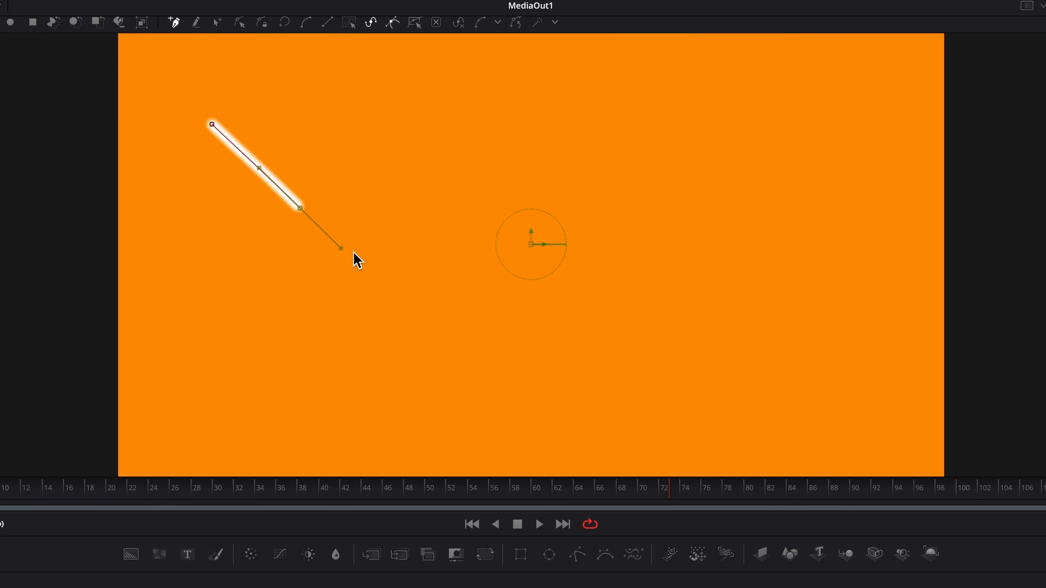
- Draw a wavy polyline with smooth points from the upper left across to the right
drag(354, 253, 427, 234)
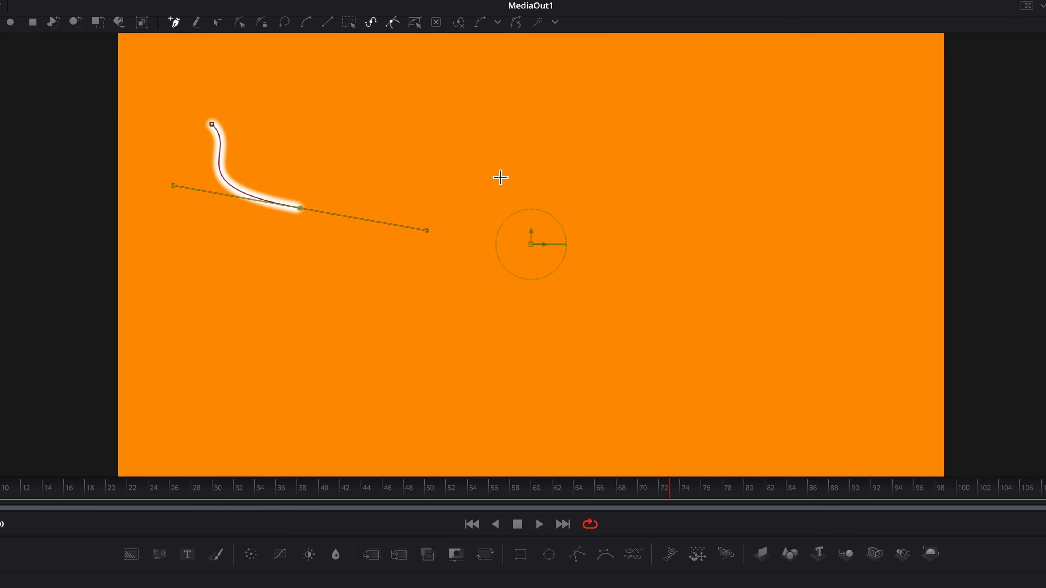
drag(509, 169, 569, 201)
drag(598, 319, 655, 365)
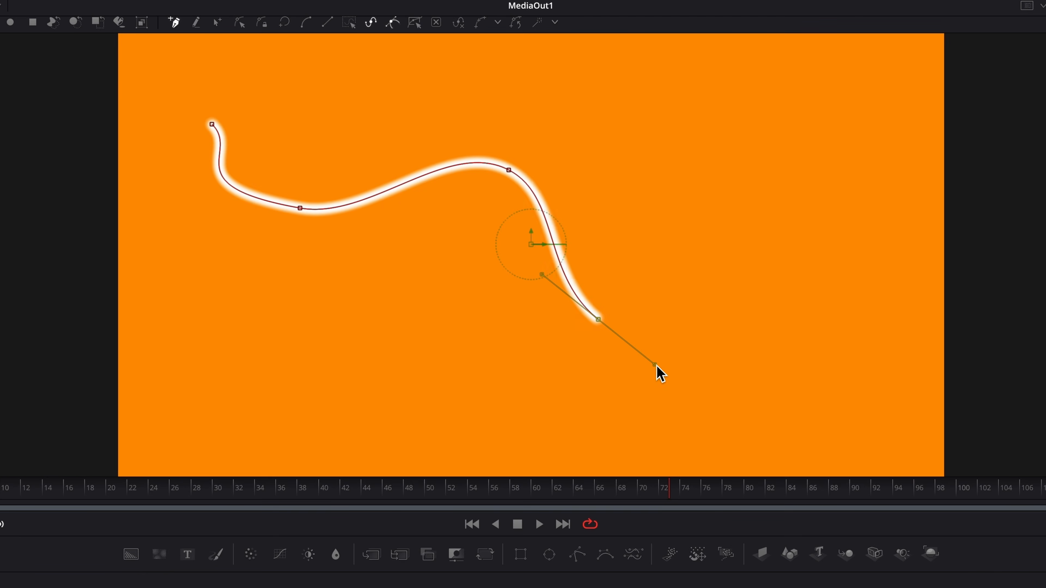
drag(785, 256, 827, 262)
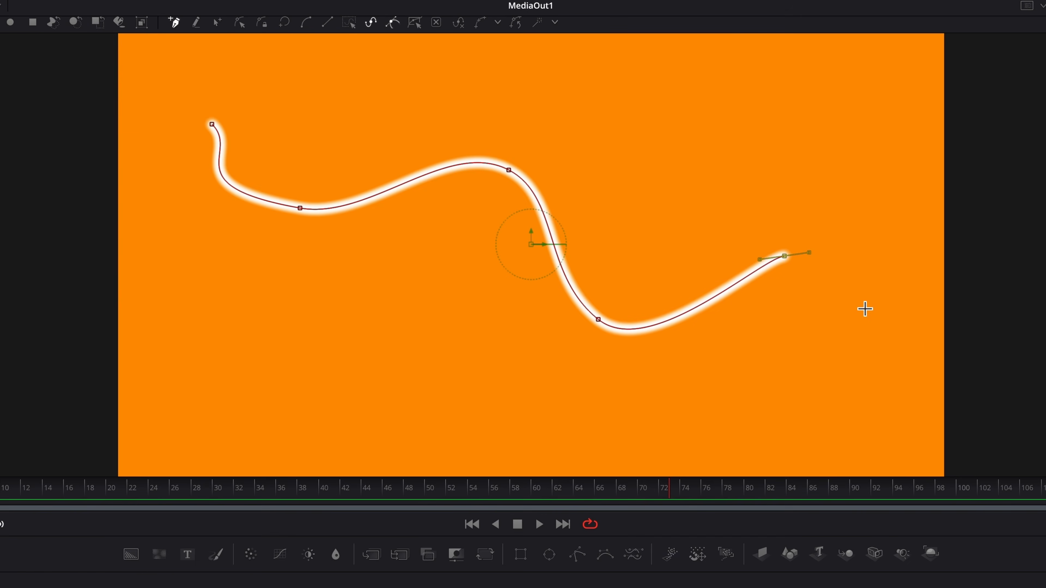
drag(877, 328, 925, 360)
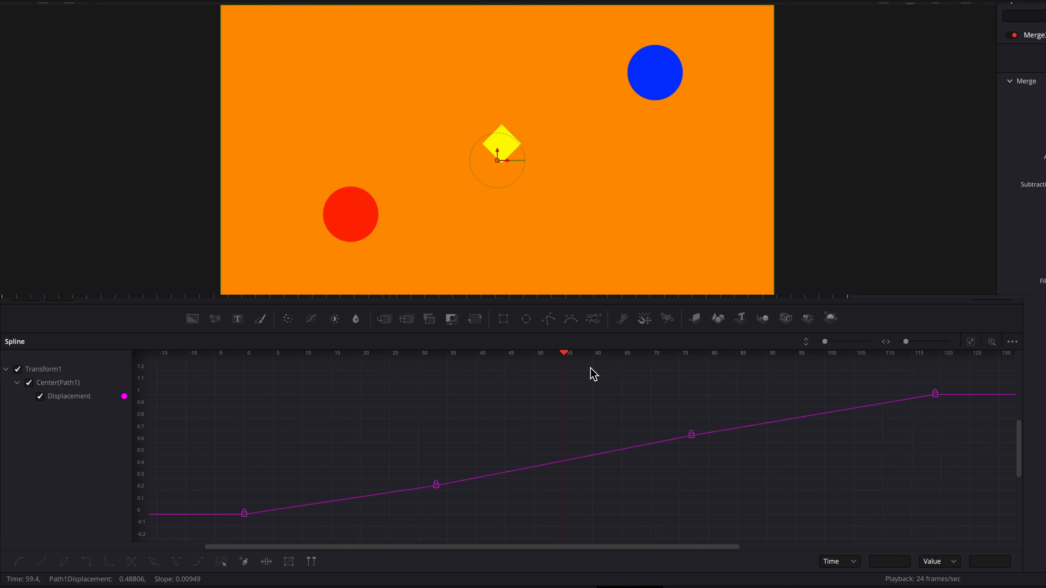
- Move the frame-77 Displacement keyframe to frame 63 and the second keyframe to frame 56, previewing
click(691, 433)
drag(691, 436, 664, 433)
click(671, 406)
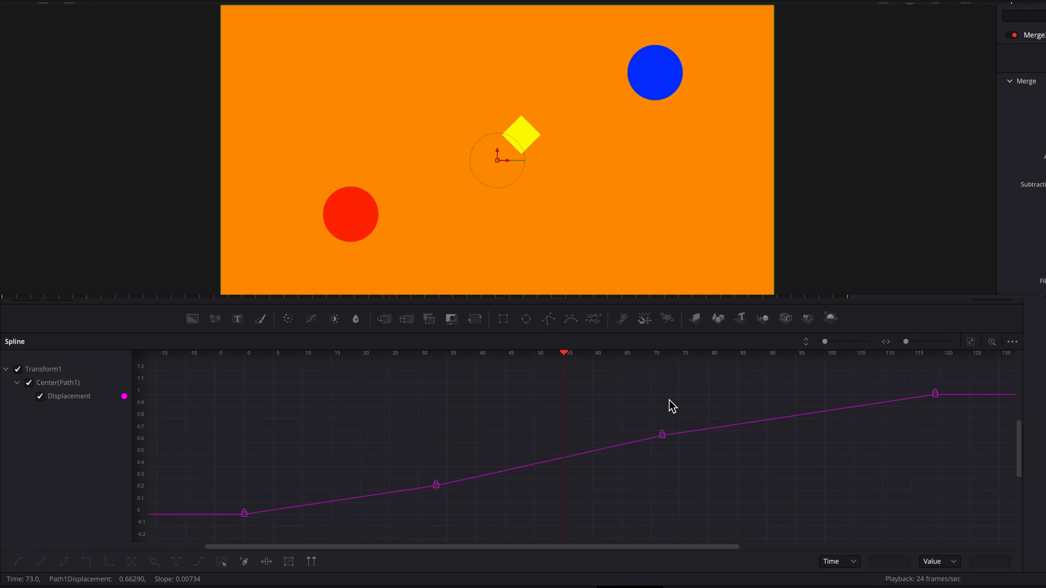
drag(569, 360, 665, 370)
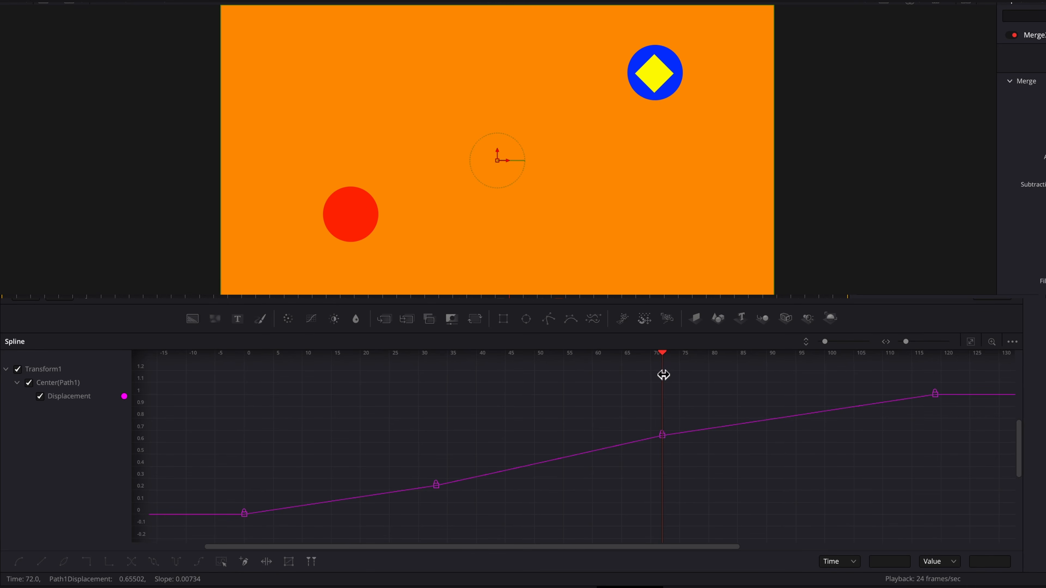
drag(437, 486, 574, 485)
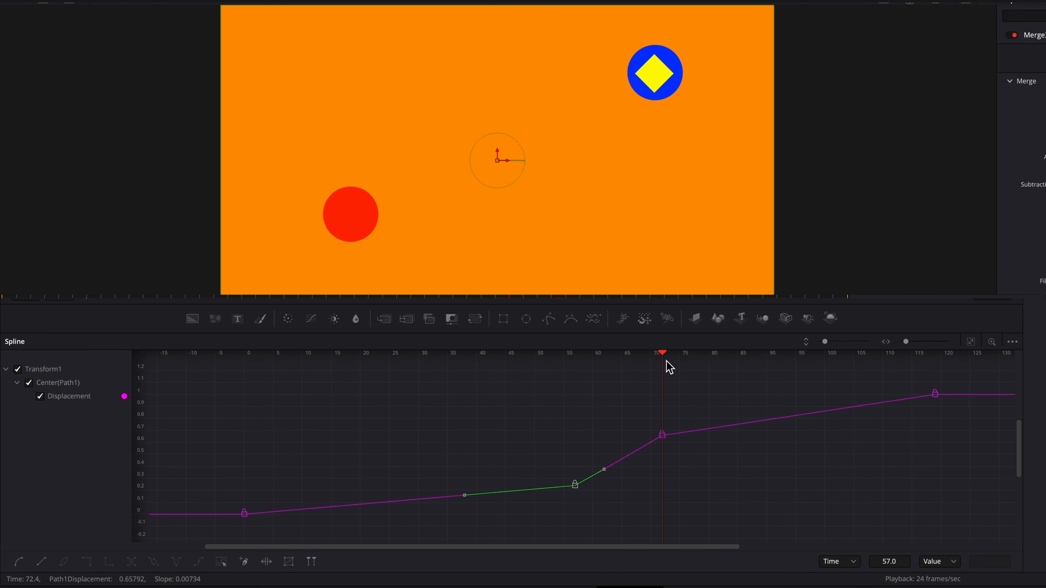
drag(665, 356, 581, 368)
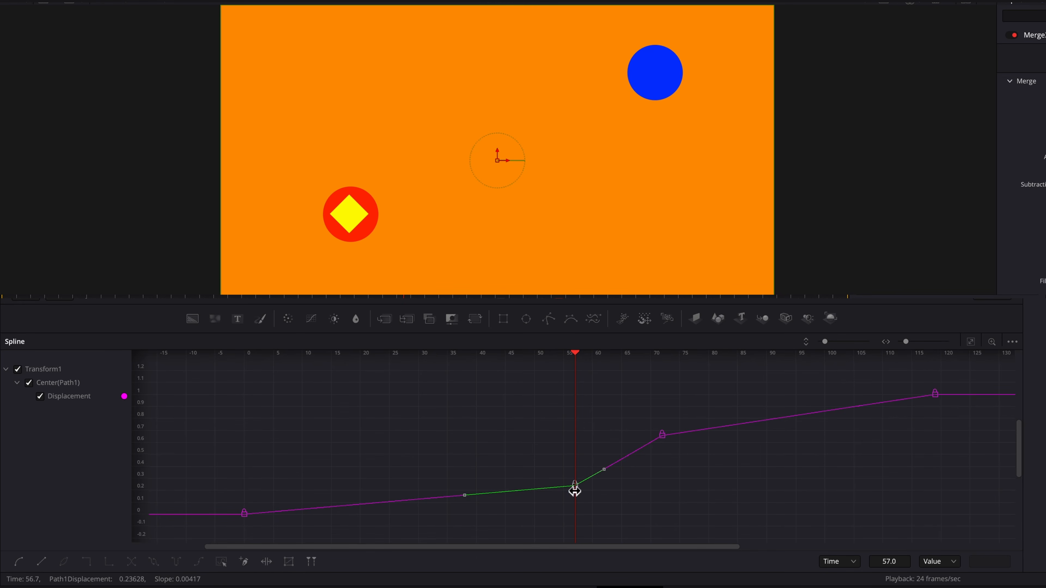
- Retime keyframes to frames 56, 43 and then 87, scrubbing to check the diamond's timing
drag(574, 486, 294, 494)
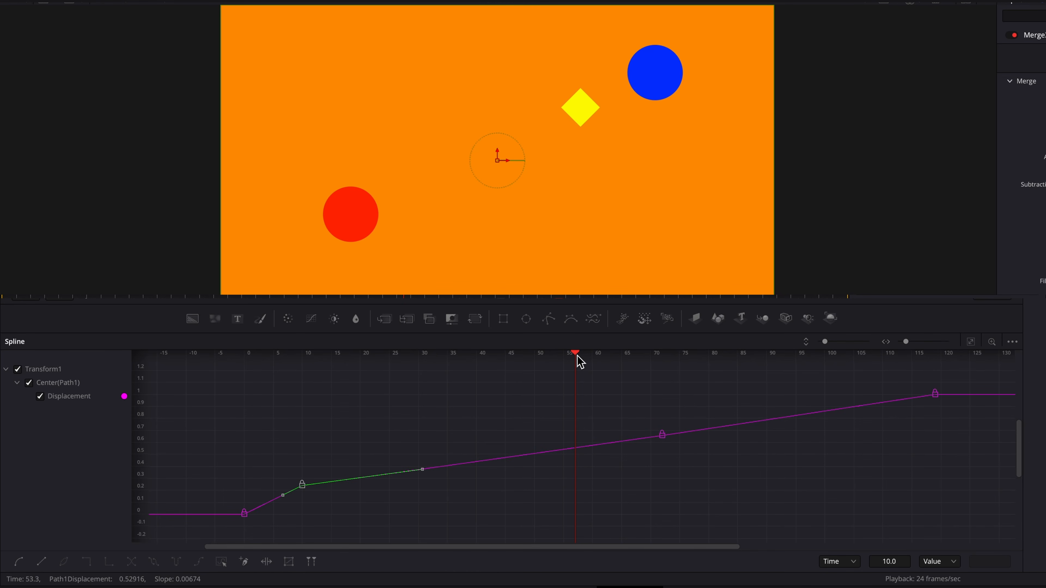
drag(581, 362, 304, 365)
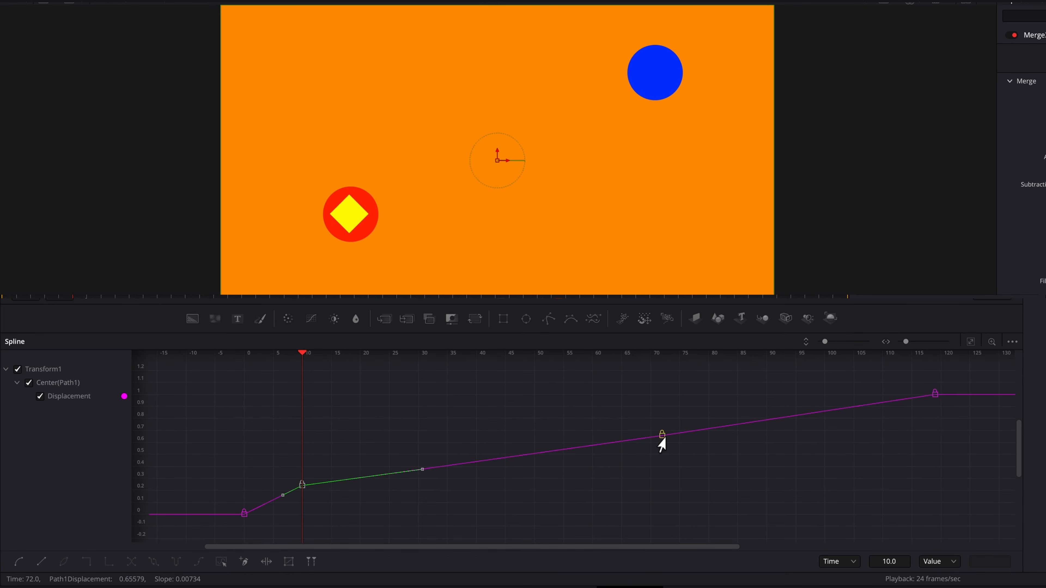
drag(662, 437, 494, 441)
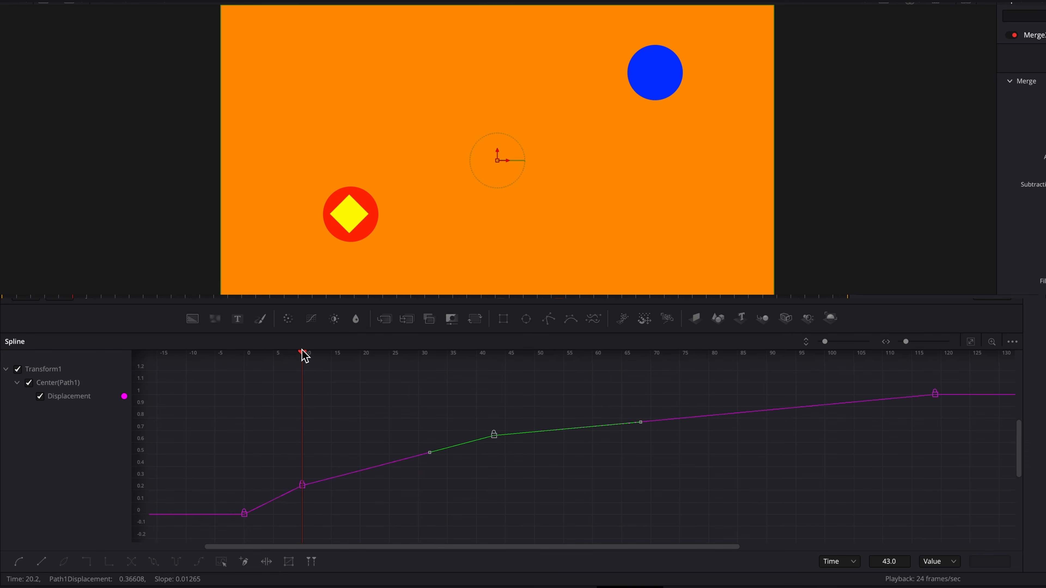
drag(303, 357, 494, 366)
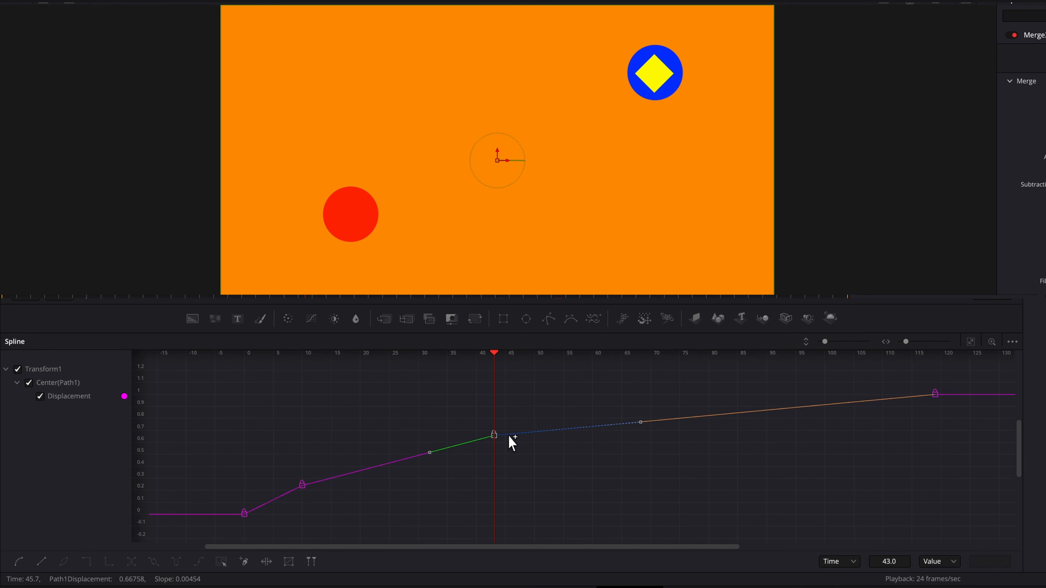
drag(498, 439, 752, 452)
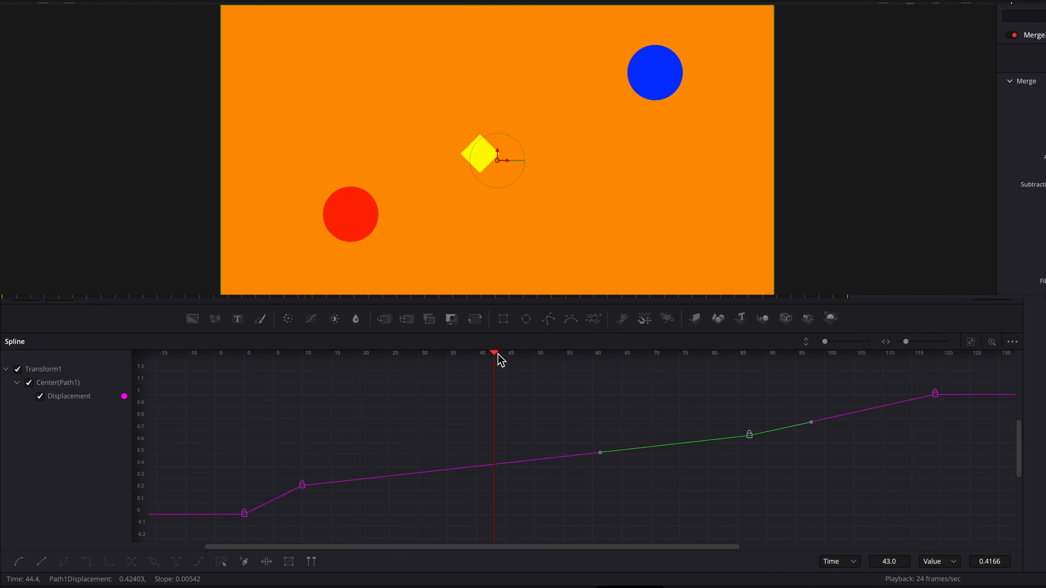
drag(497, 356, 752, 393)
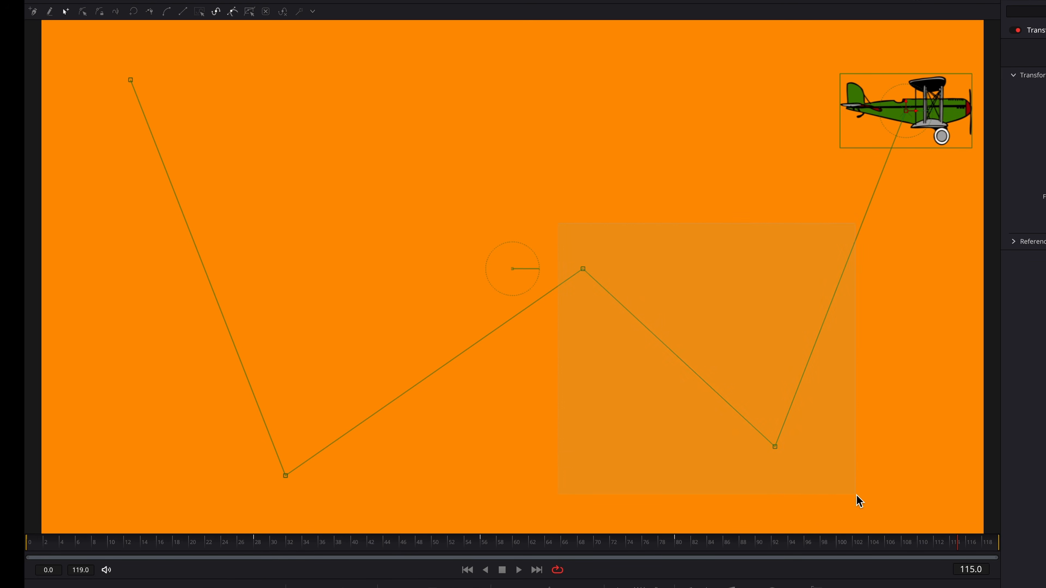
- Select all airplane path points and unlock them with Path1: PolyLine > Lock Points
drag(858, 496, 858, 497)
right_click(677, 341)
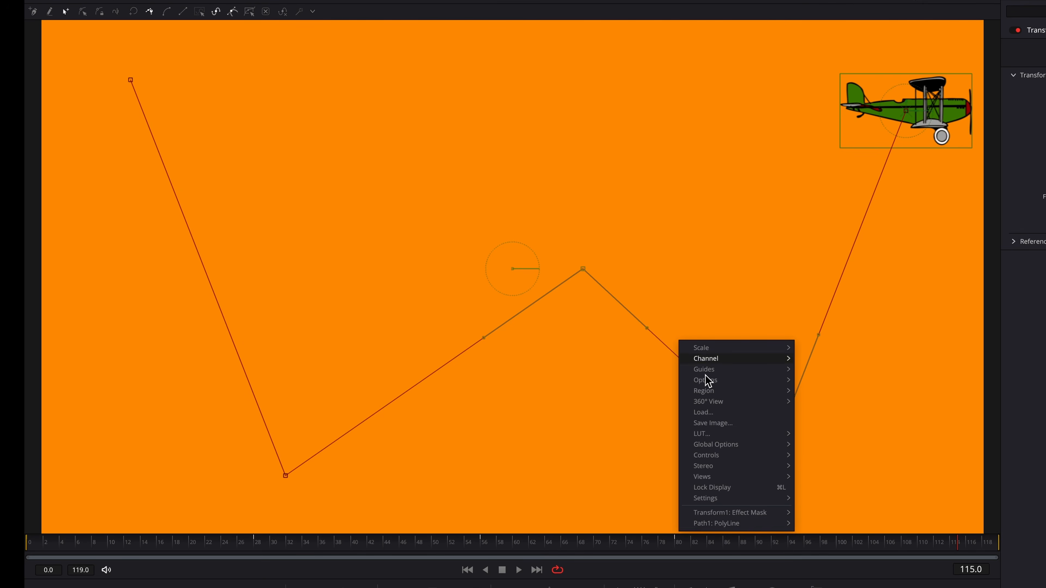
mouse_move(731, 527)
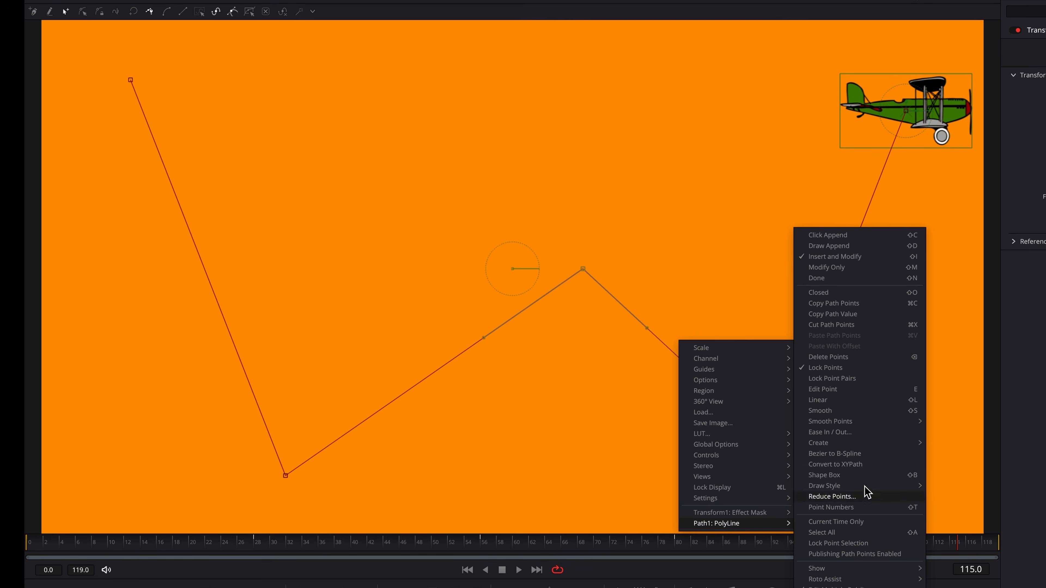
click(817, 372)
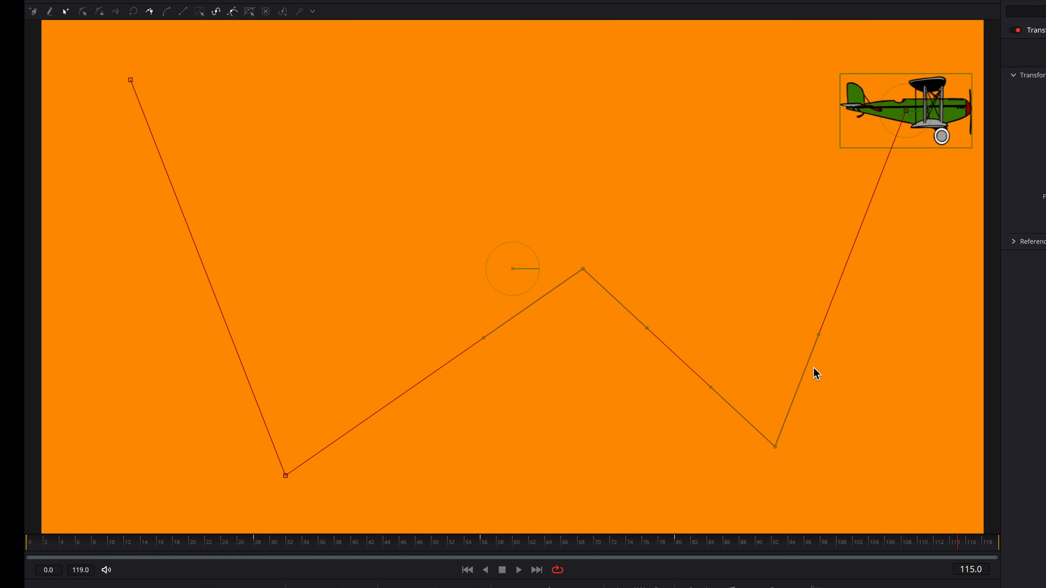
- Lock the airplane path's points again
right_click(673, 389)
mouse_move(720, 568)
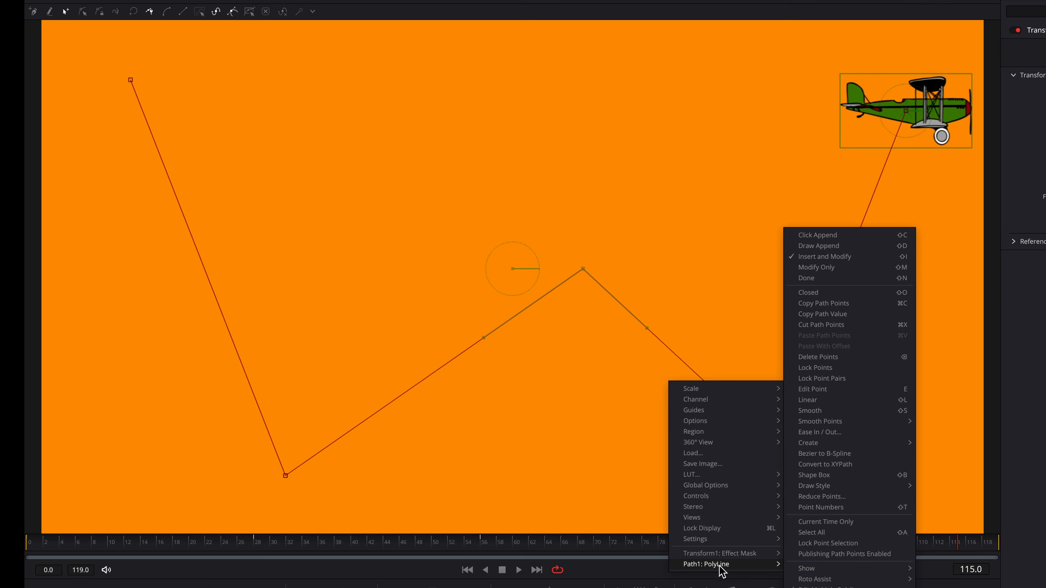
click(809, 370)
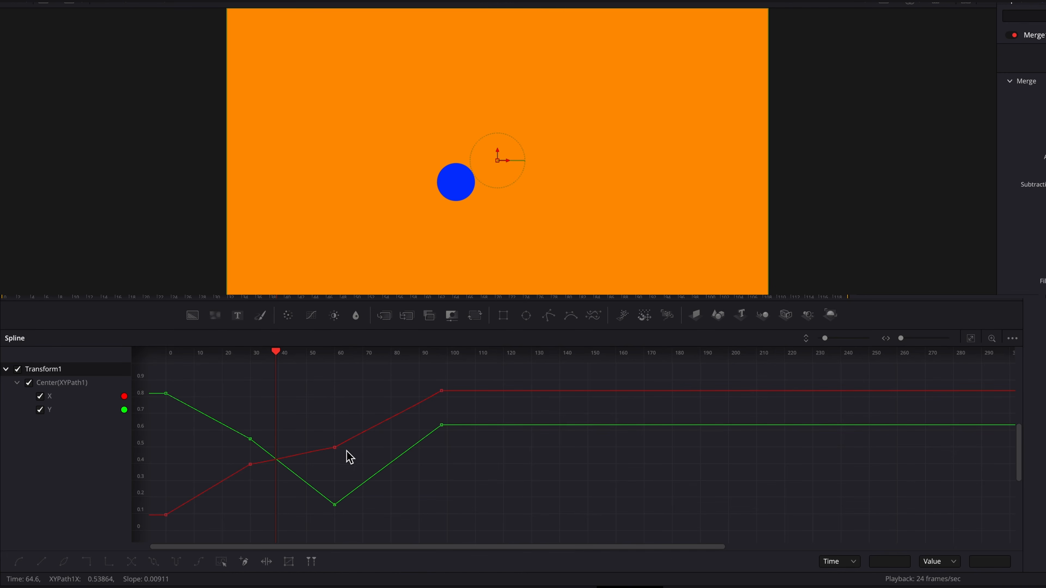
- Move the middle X keyframe to frame 73 and the middle Y keyframe to frame 58
drag(334, 449, 312, 447)
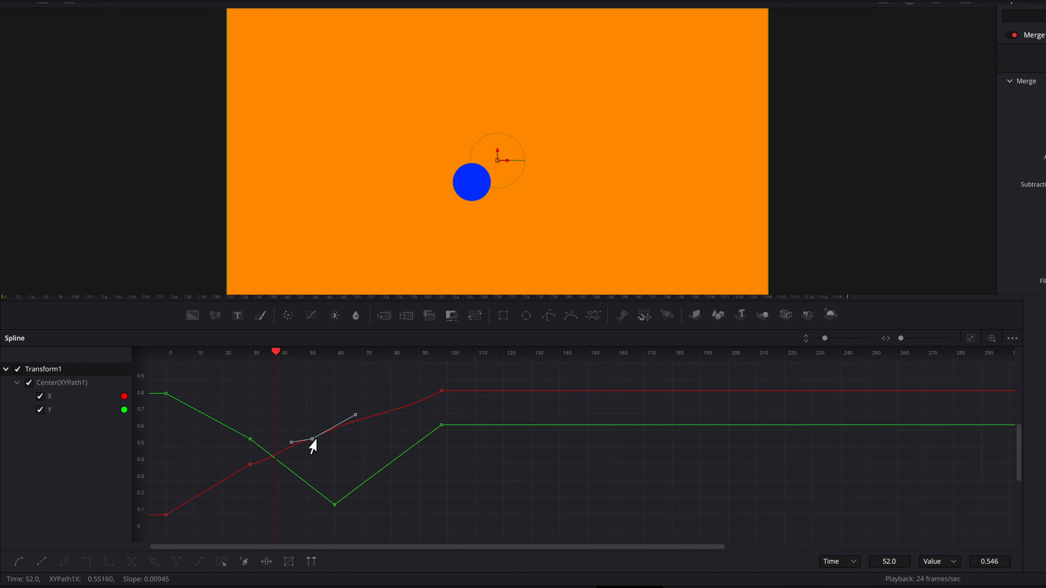
mouse_move(334, 511)
mouse_down()
mouse_move(334, 435)
mouse_move(327, 532)
mouse_move(497, 496)
mouse_move(303, 523)
mouse_move(306, 413)
mouse_move(314, 512)
mouse_up()
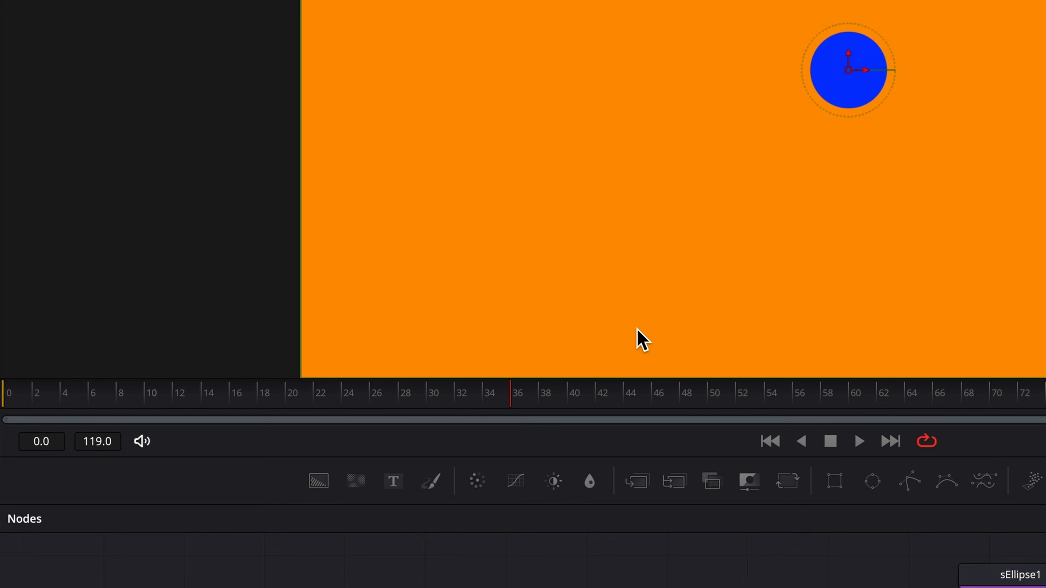
- At about frame 23, select Transform1 and move the blue circle to the upper left
drag(517, 403, 12, 418)
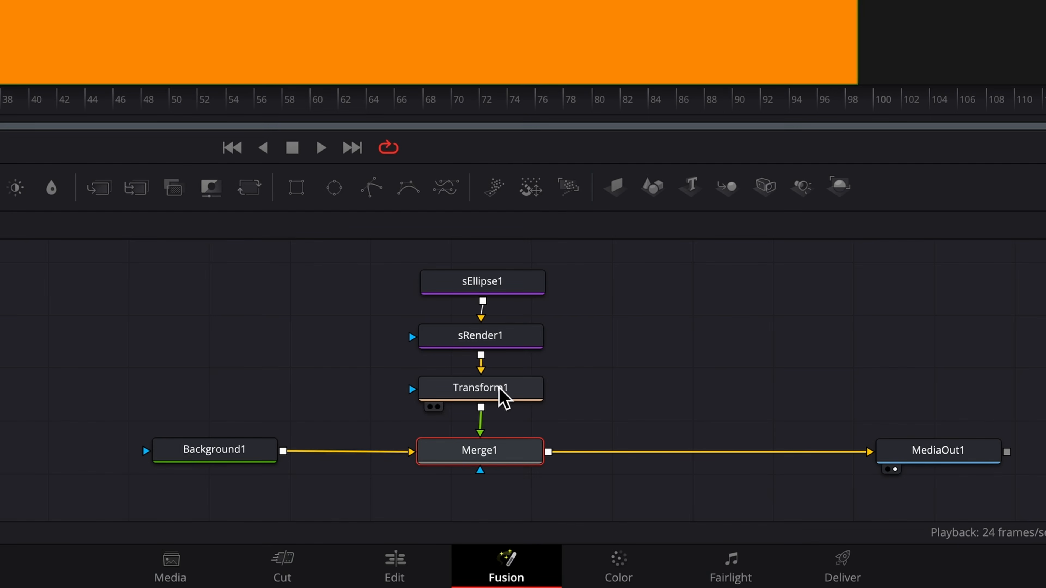
click(500, 391)
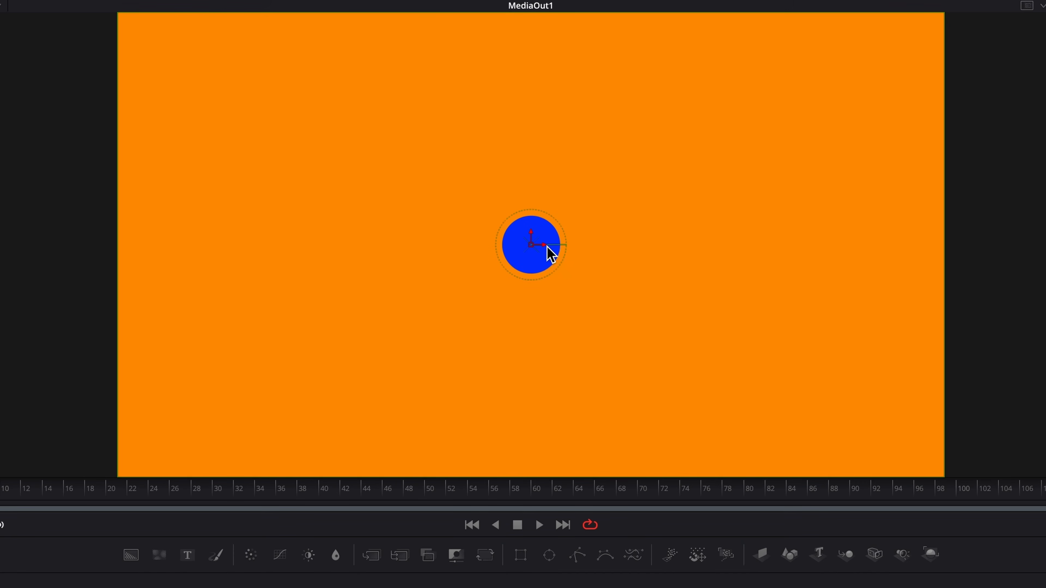
drag(532, 247, 275, 132)
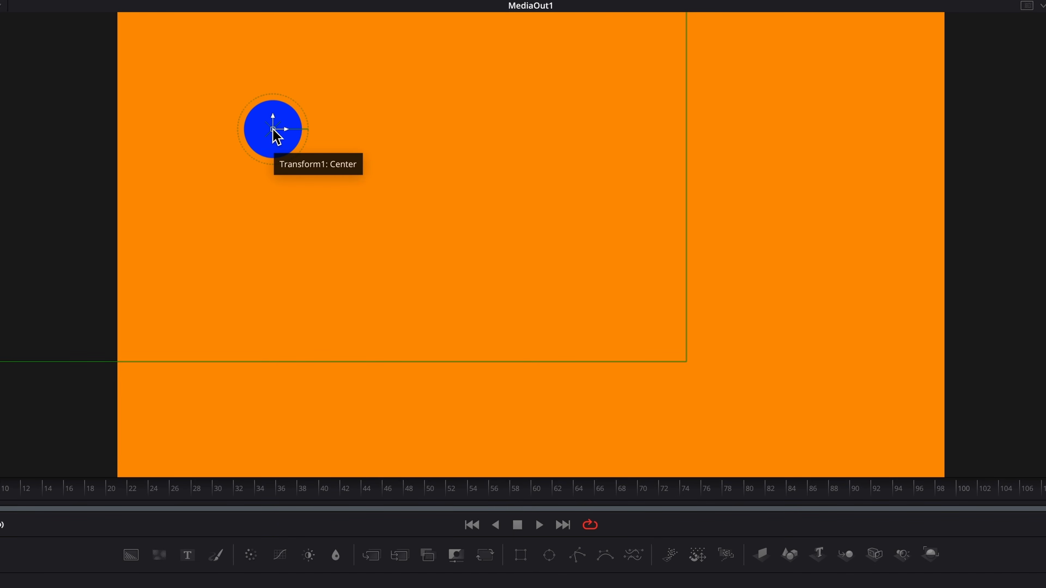
- Drive Transform1's Center with an XY Path modifier
right_click(274, 130)
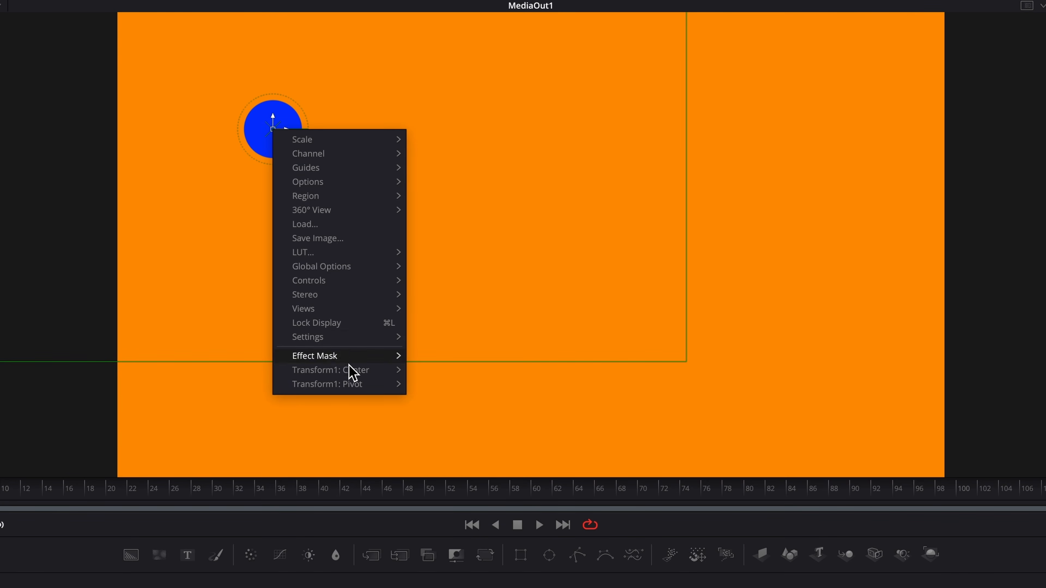
mouse_move(356, 374)
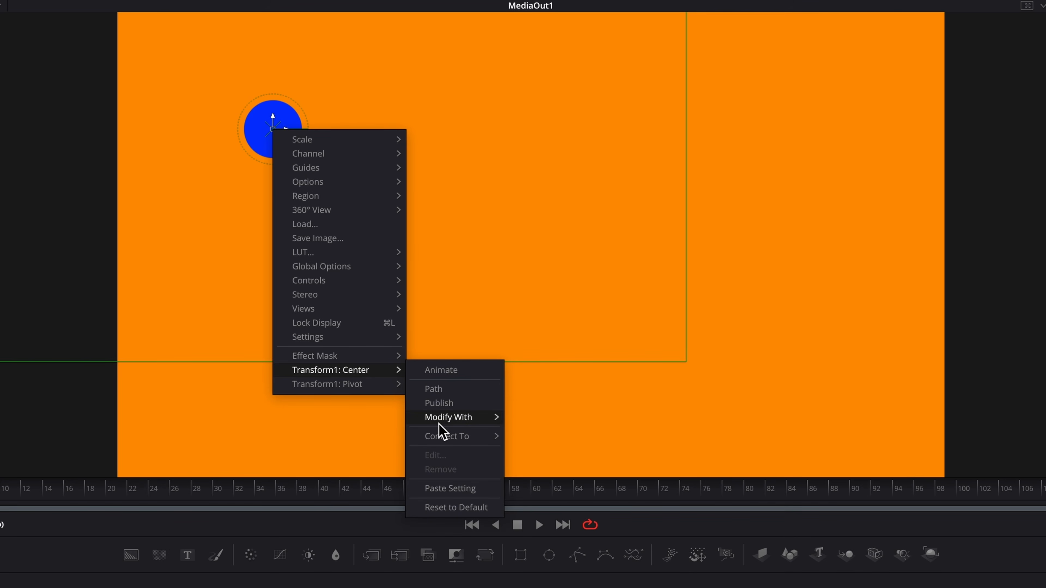
mouse_move(443, 422)
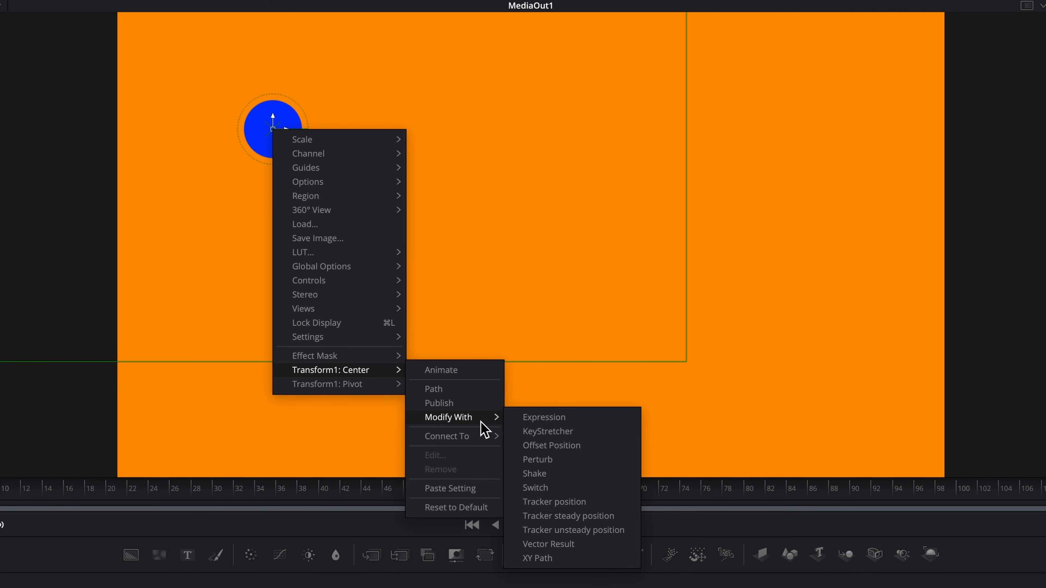
click(589, 559)
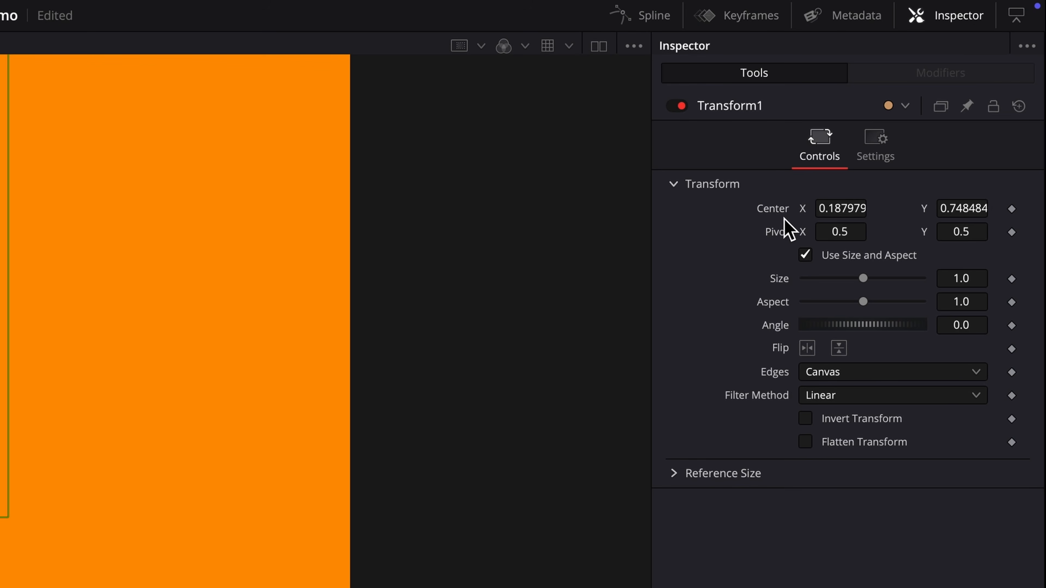
right_click(774, 211)
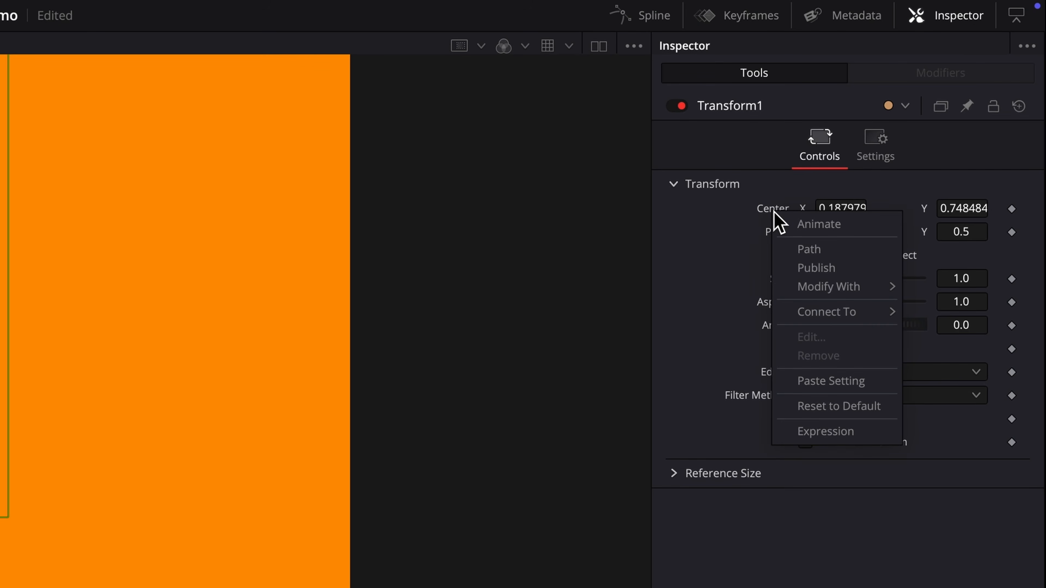
mouse_move(862, 293)
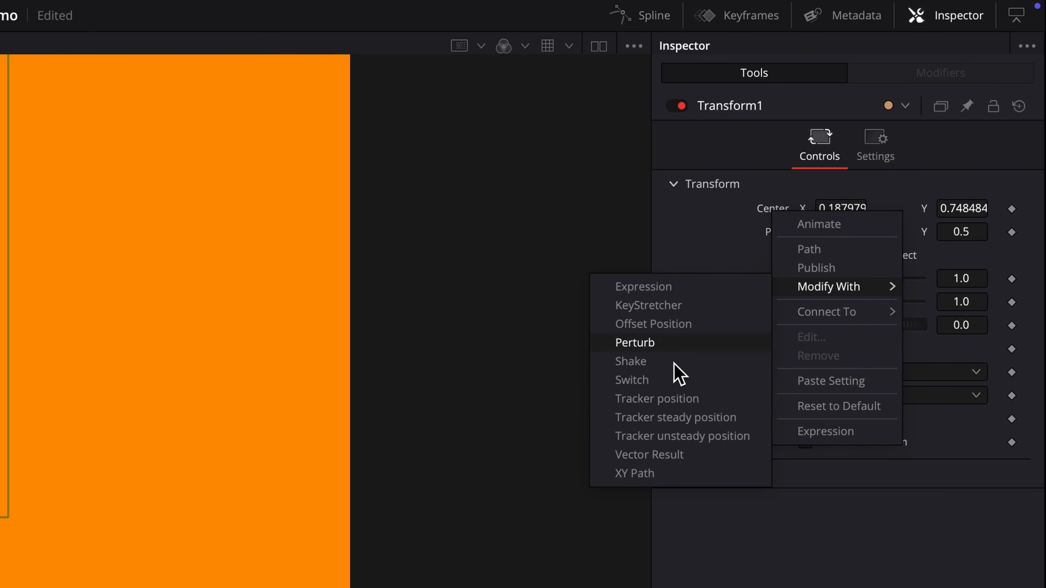
click(655, 475)
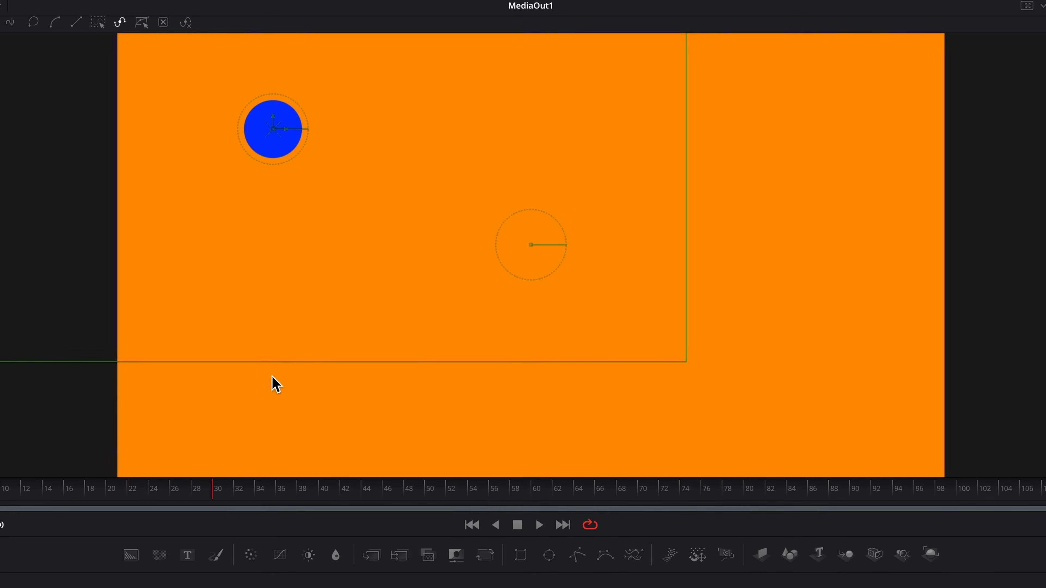
- Nudge the circle down, set the path's X to 0.302, then drag it up to add a point
drag(274, 138, 375, 404)
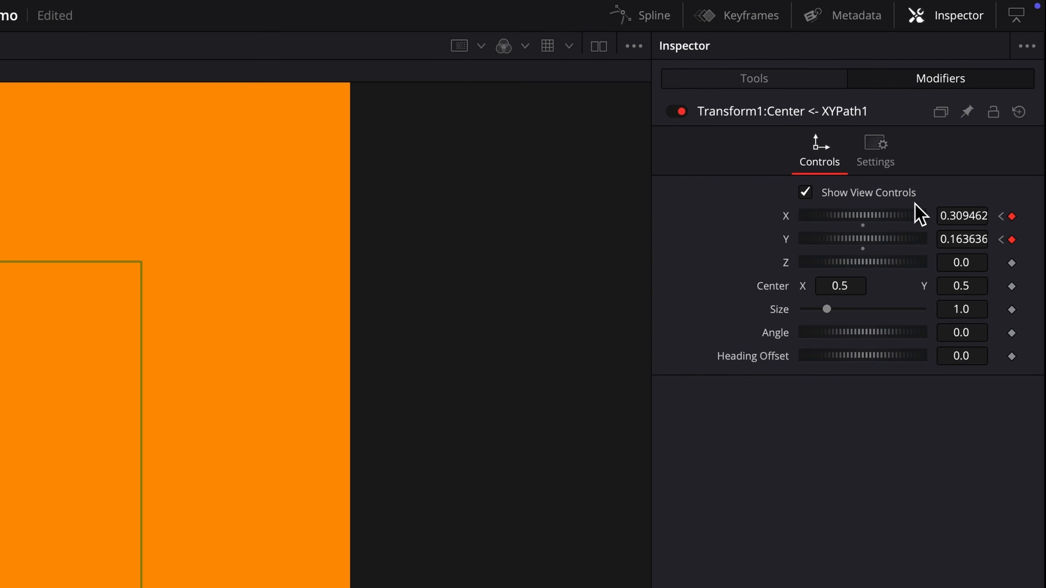
drag(864, 227, 857, 227)
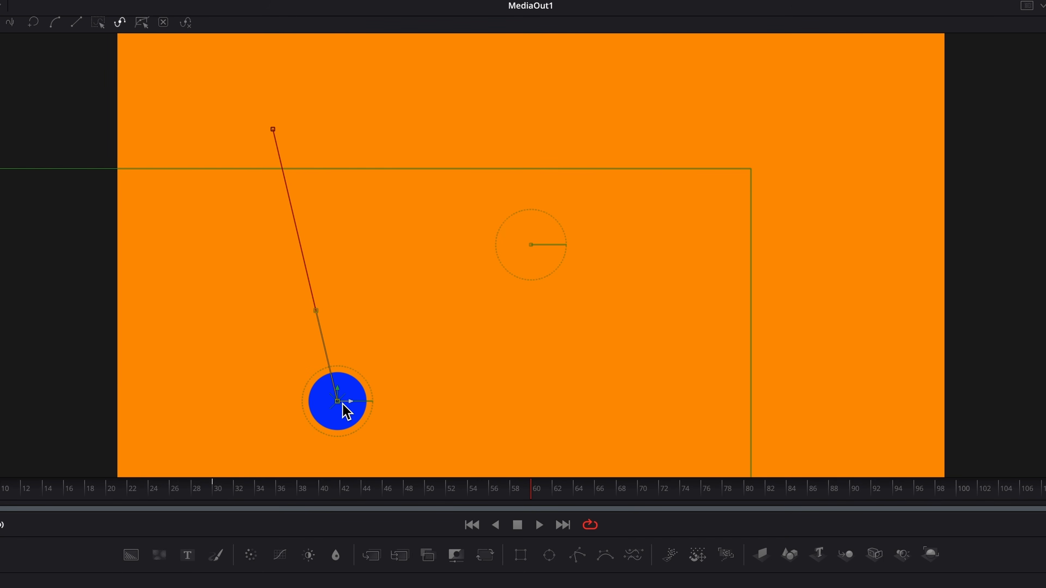
drag(341, 399, 503, 148)
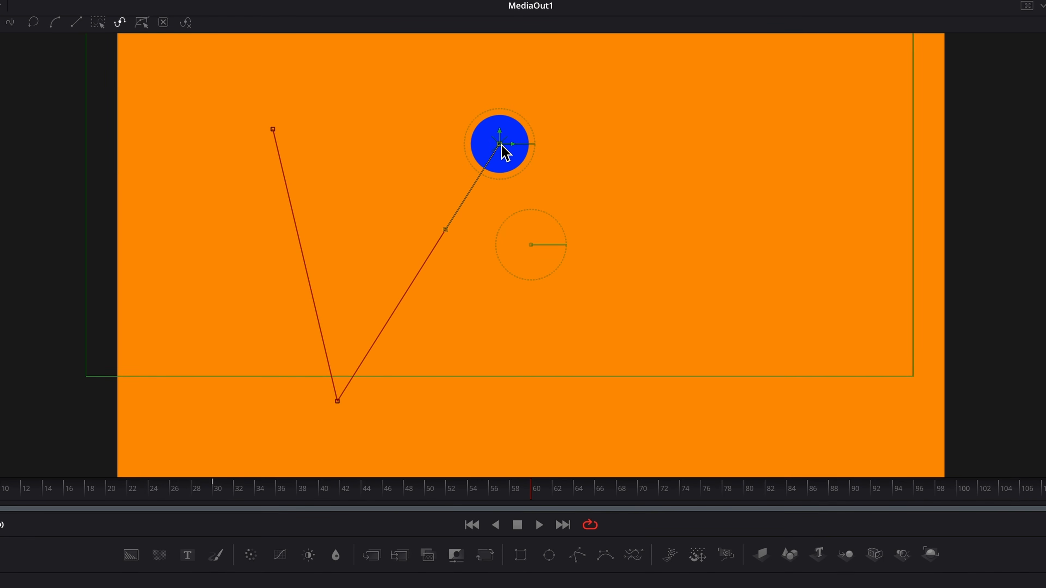
- At frames 90 and about 95, drag the circle down-right then up-right; show XYPath1's controls
click(850, 491)
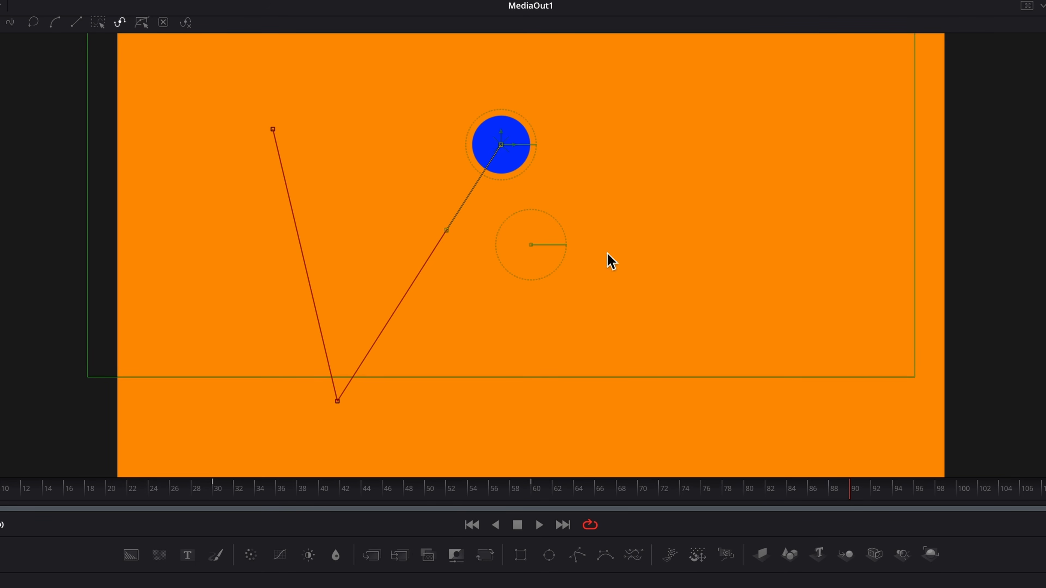
drag(506, 156, 668, 409)
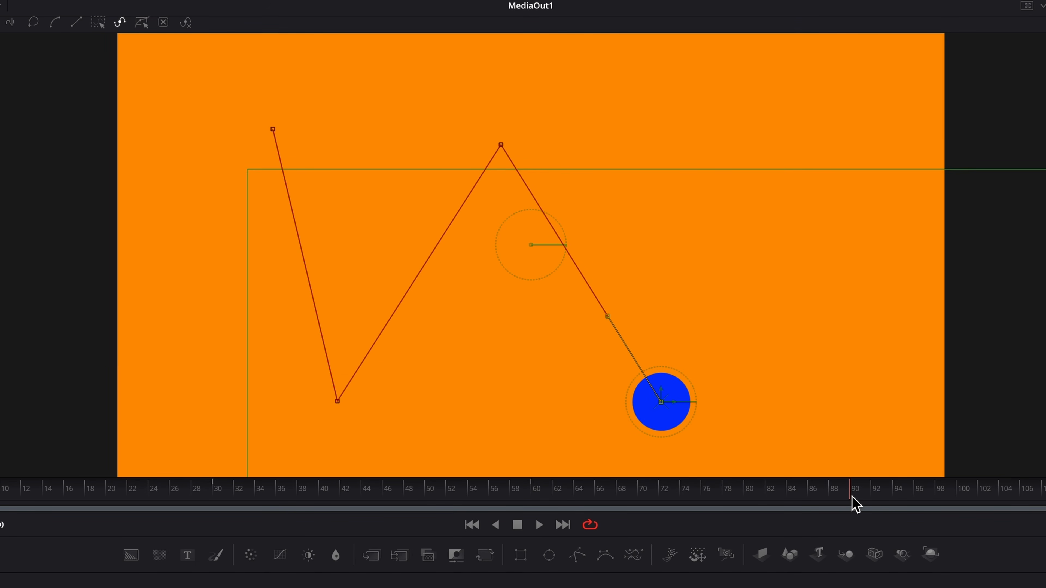
drag(850, 496, 916, 496)
drag(664, 404, 776, 152)
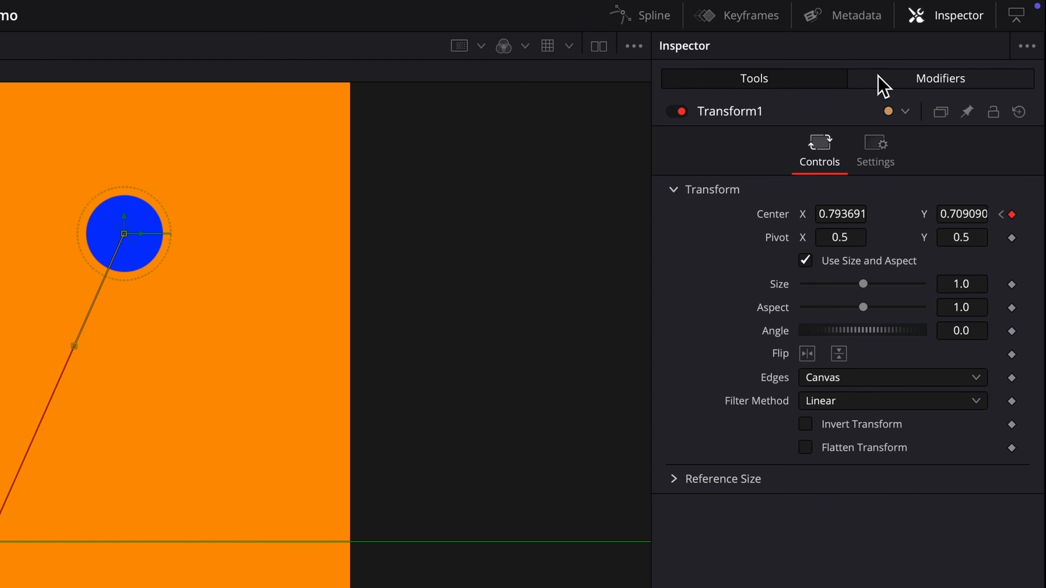
click(878, 83)
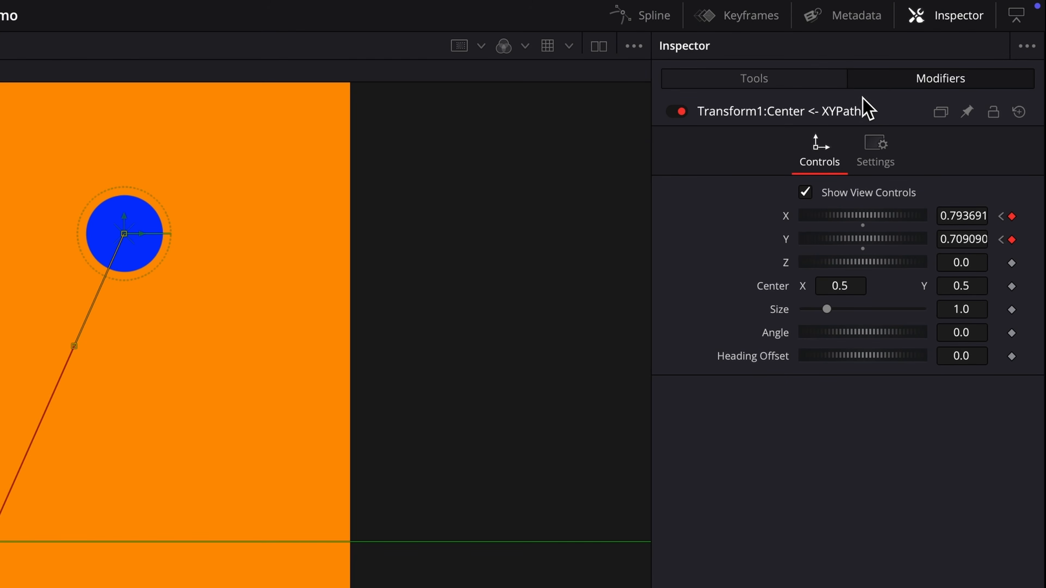
- Rename the XYPath1 modifier to 'BouncingPath'
right_click(778, 112)
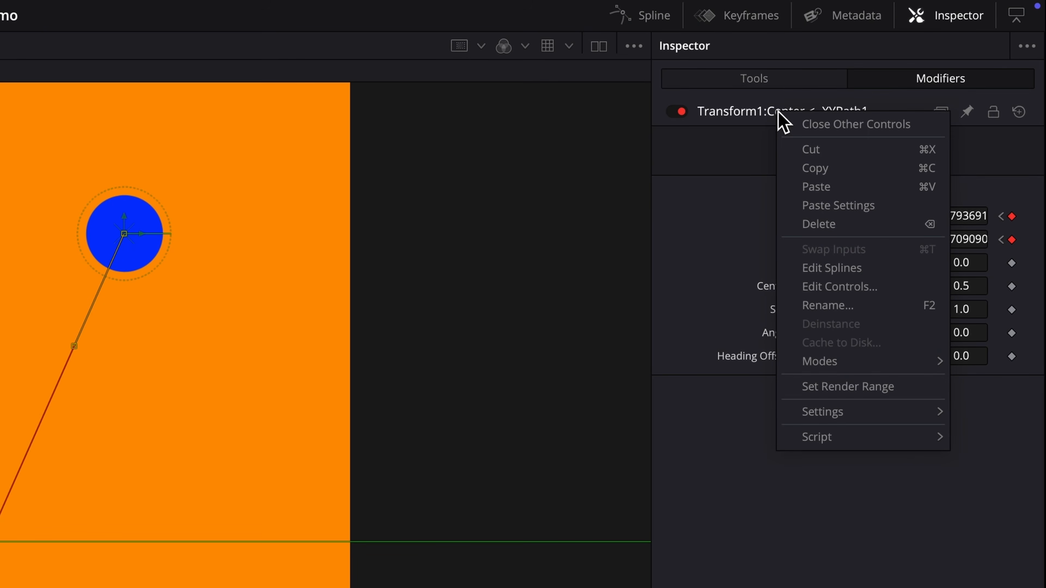
click(826, 307)
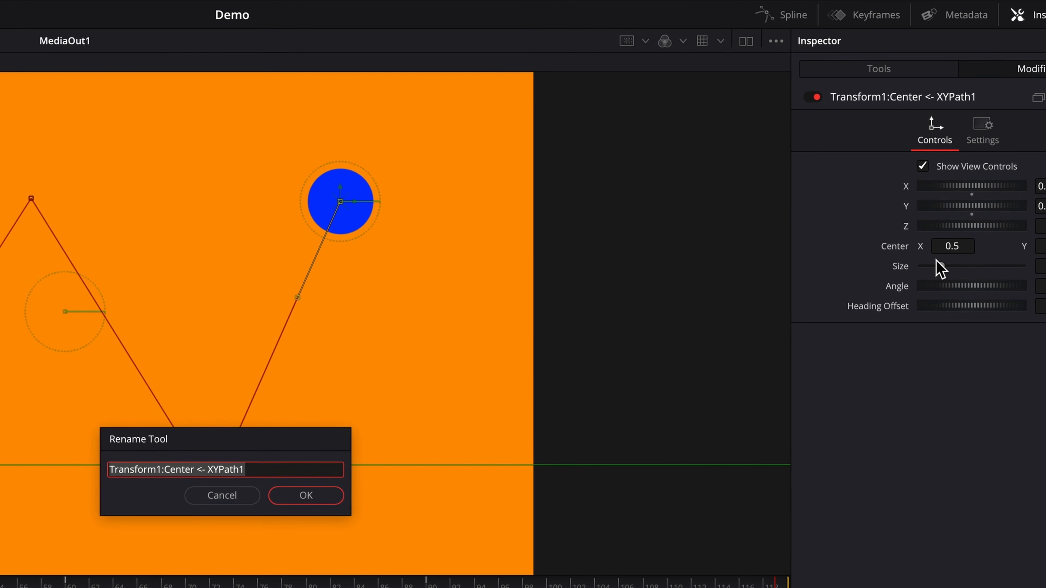
text(BouncingPath)
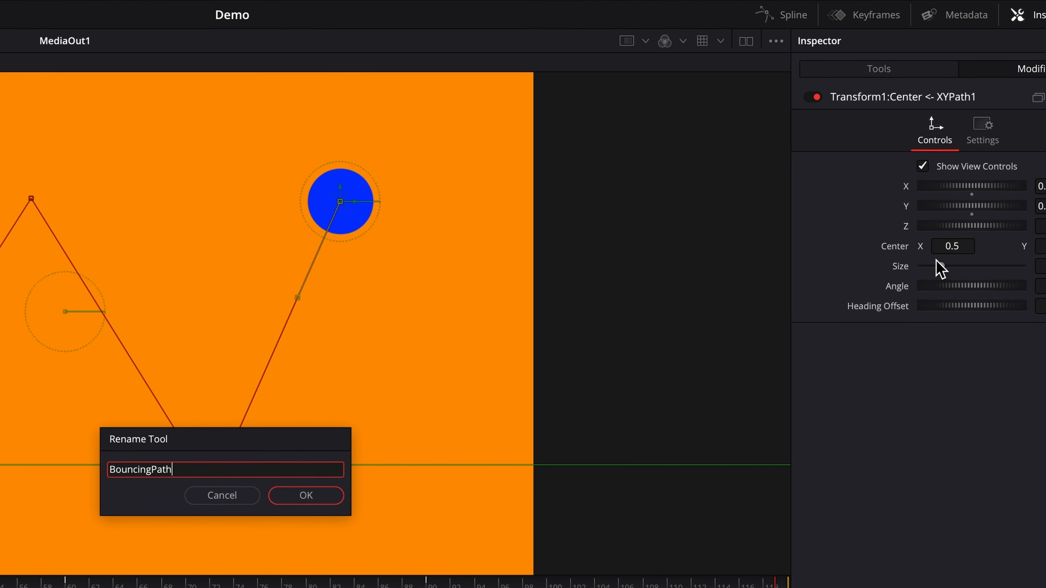
key(Return)
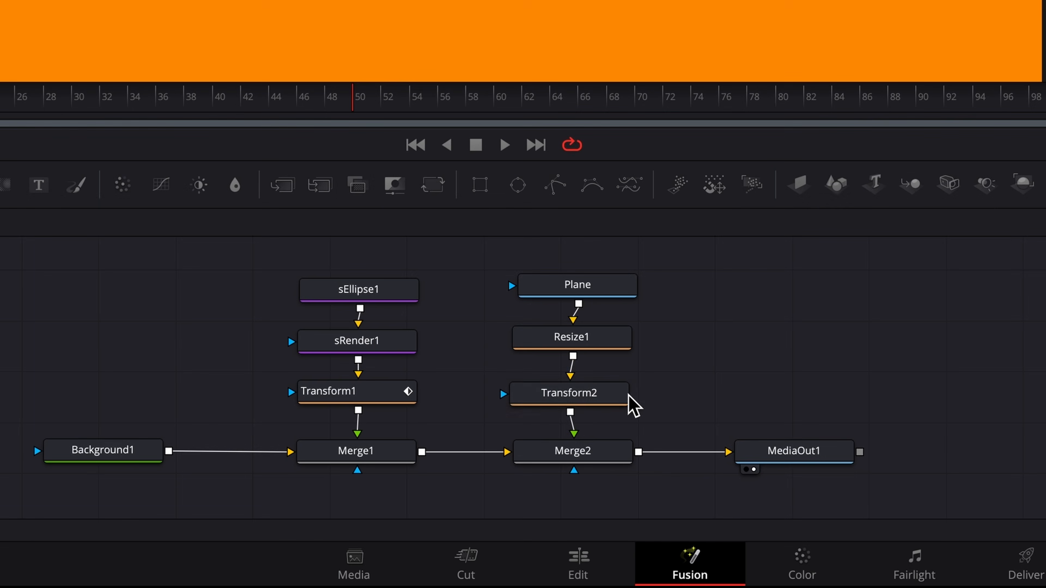
- Select Transform2 and connect its Center to the BouncingPath value
click(598, 397)
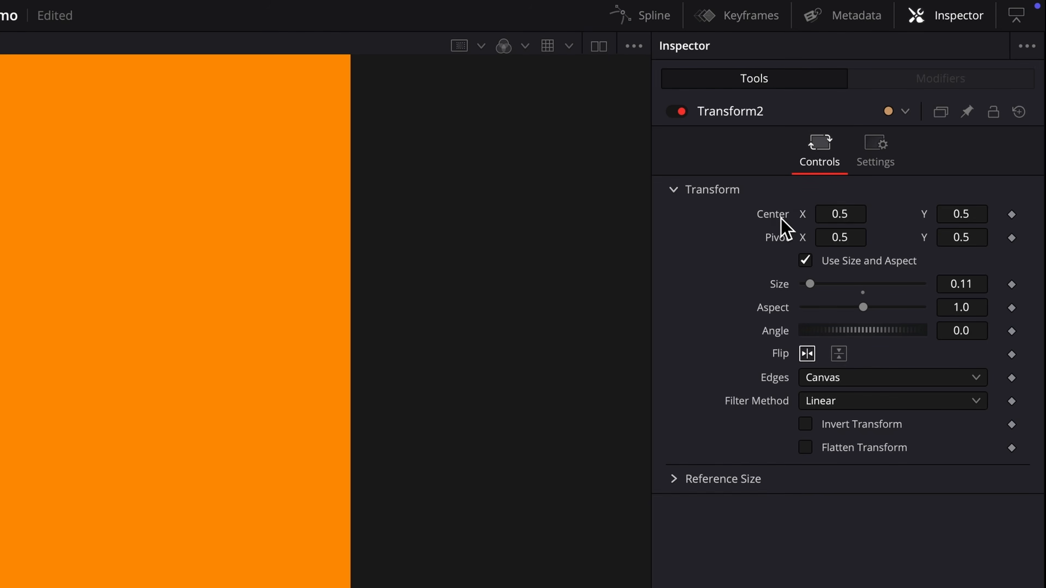
right_click(782, 220)
mouse_move(838, 325)
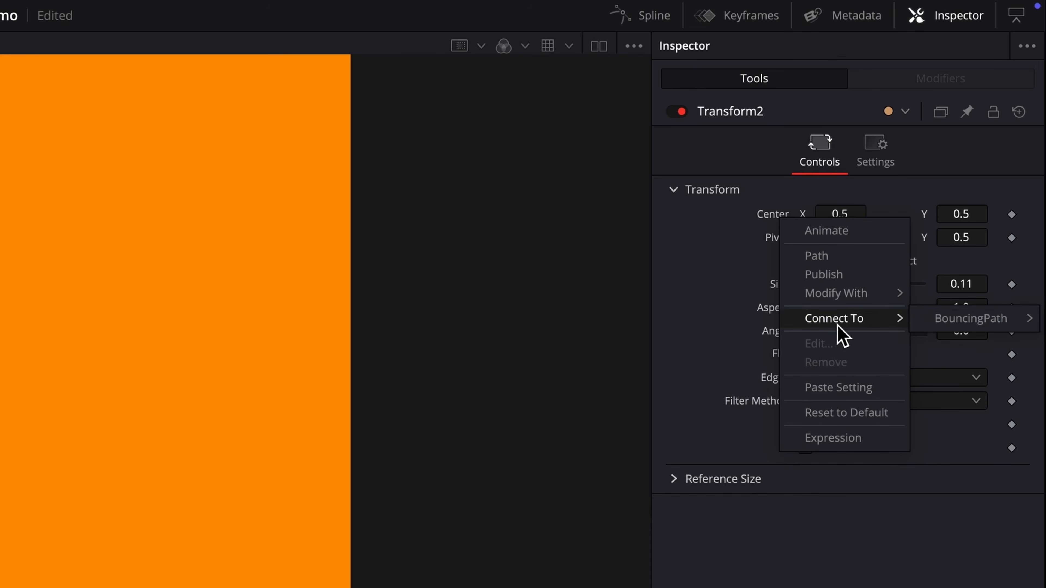
mouse_move(956, 332)
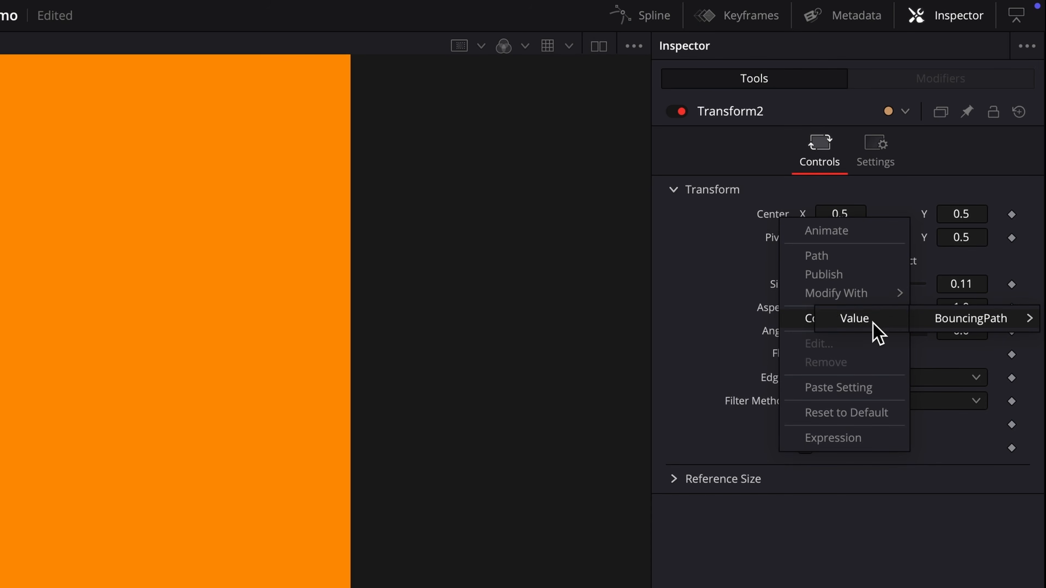
click(874, 330)
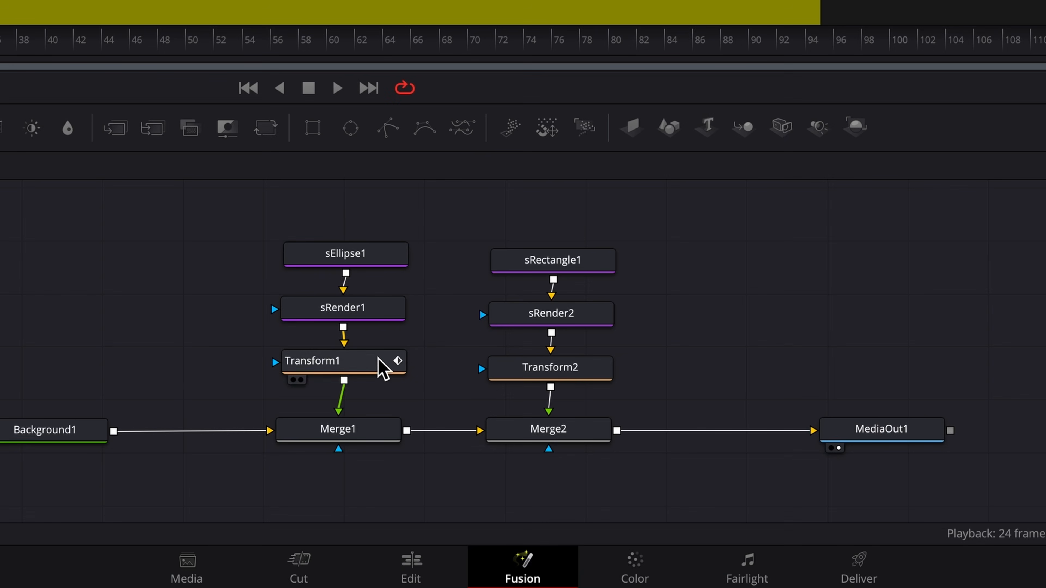
- Copy Transform1's Path1 modifier
click(401, 363)
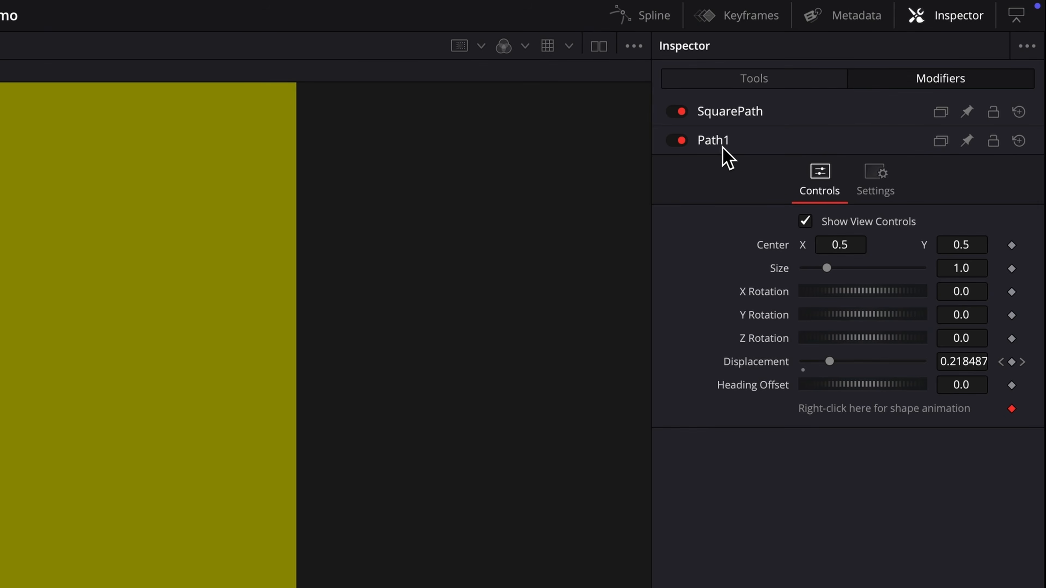
right_click(720, 147)
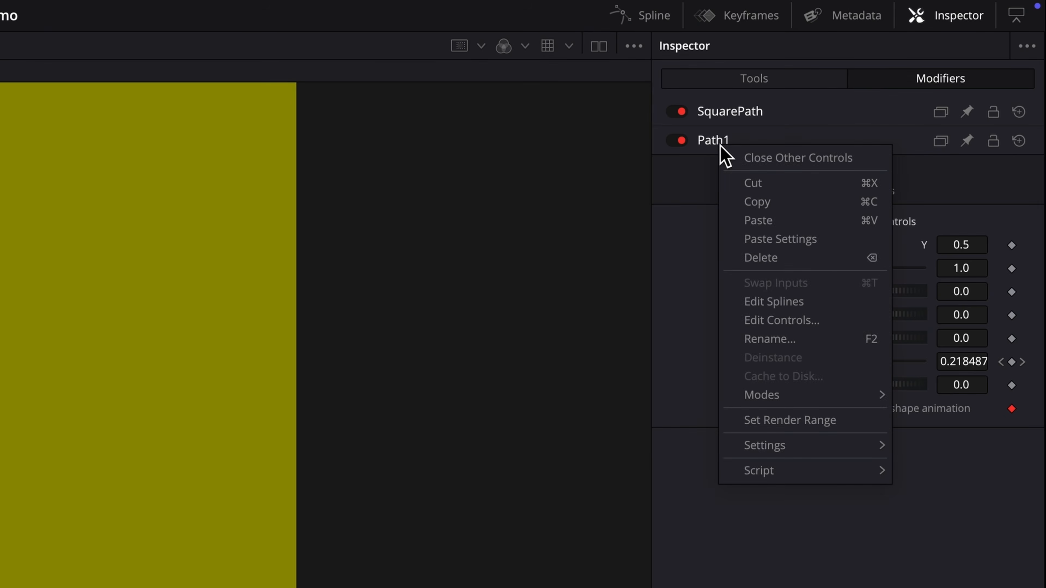
click(769, 206)
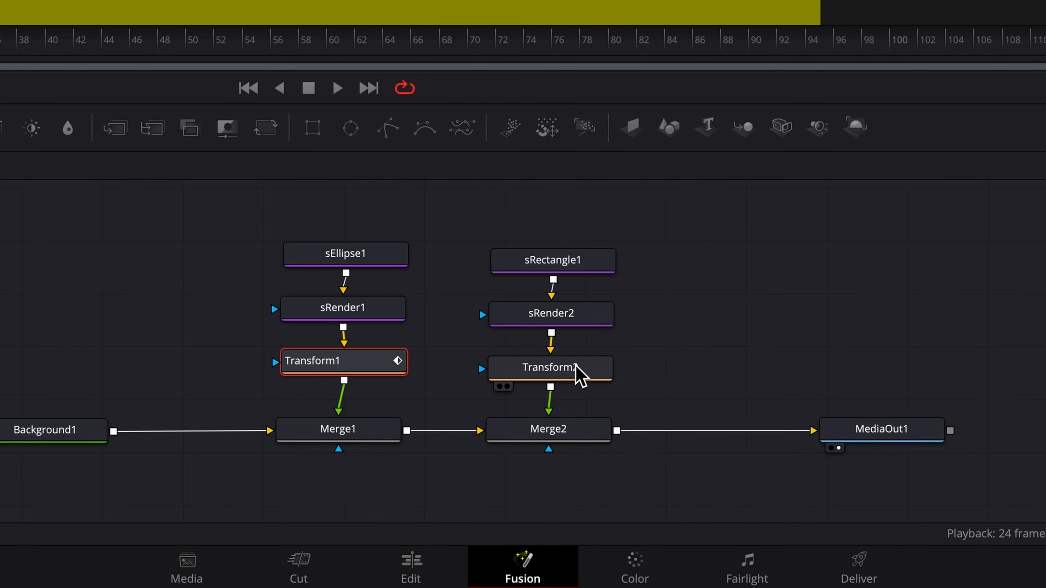
- Give Transform2's Center a new Path2 and paste the copied Path1 settings into it
click(585, 368)
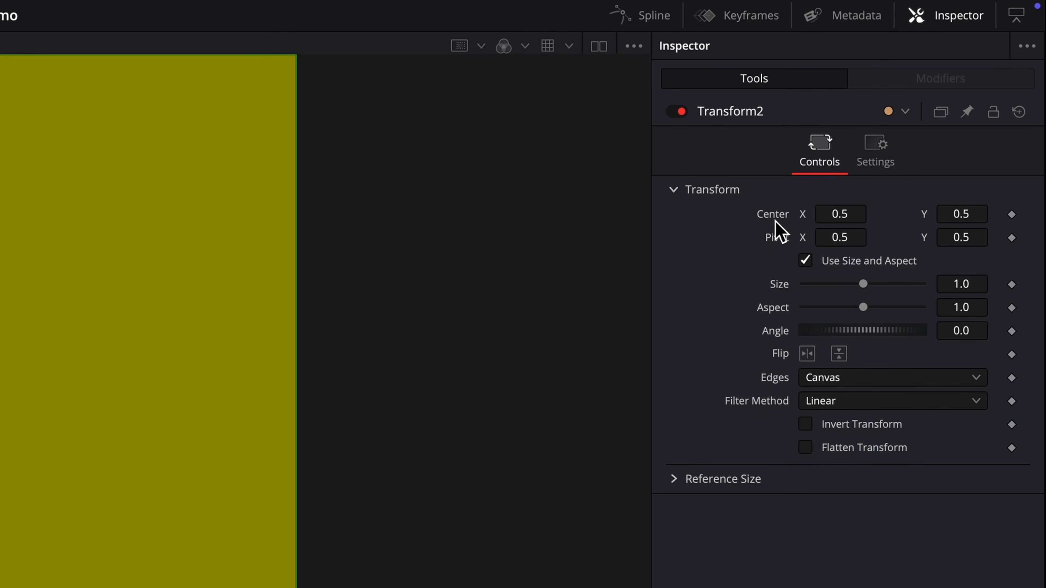
right_click(775, 221)
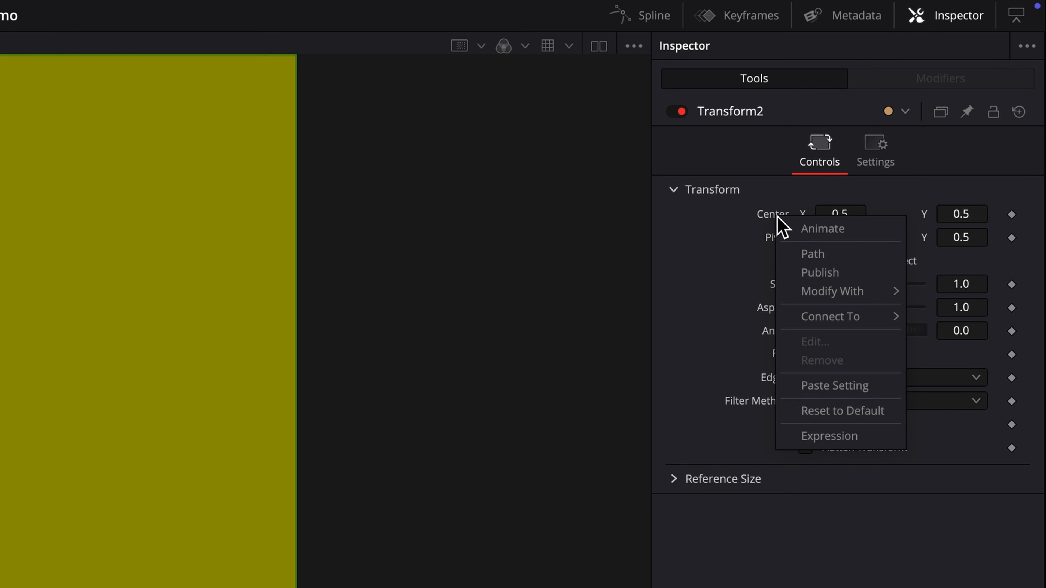
click(812, 253)
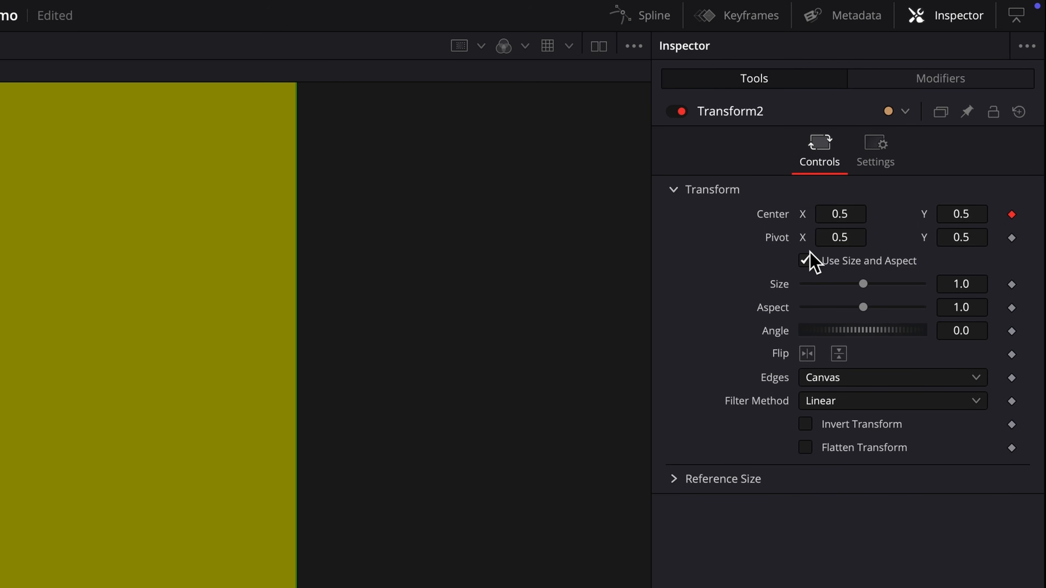
click(918, 78)
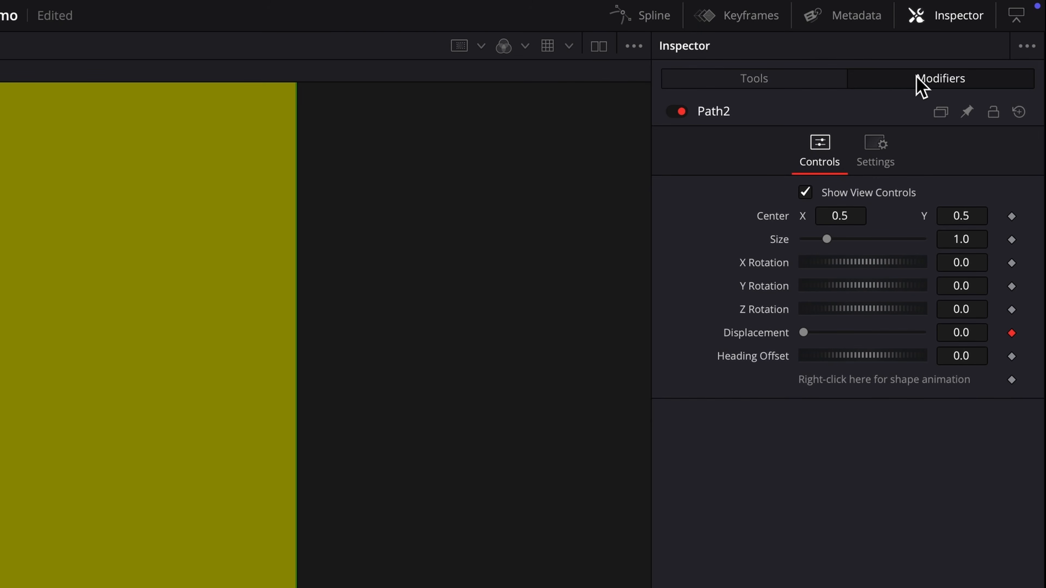
right_click(722, 121)
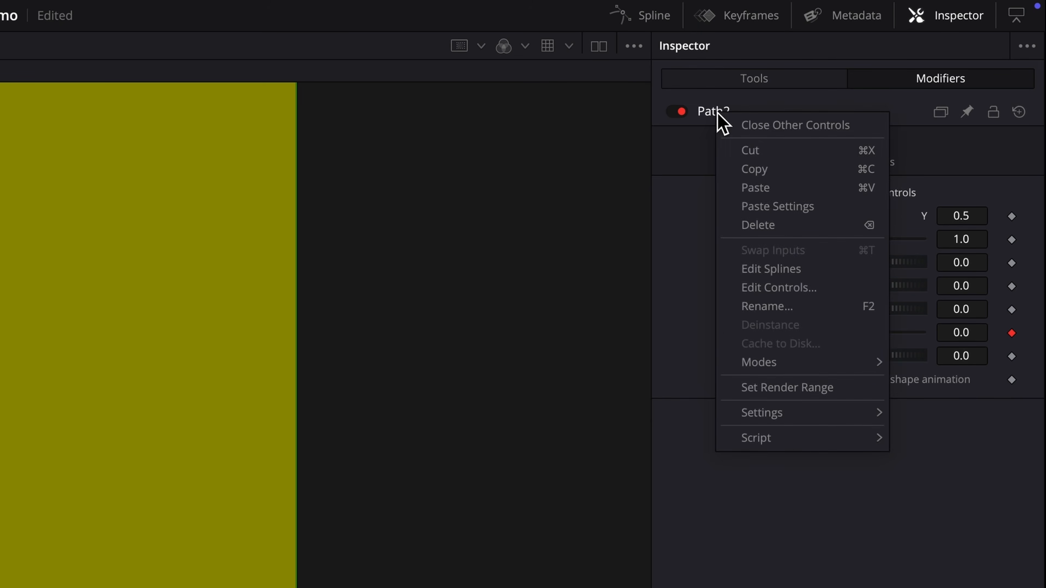
click(757, 188)
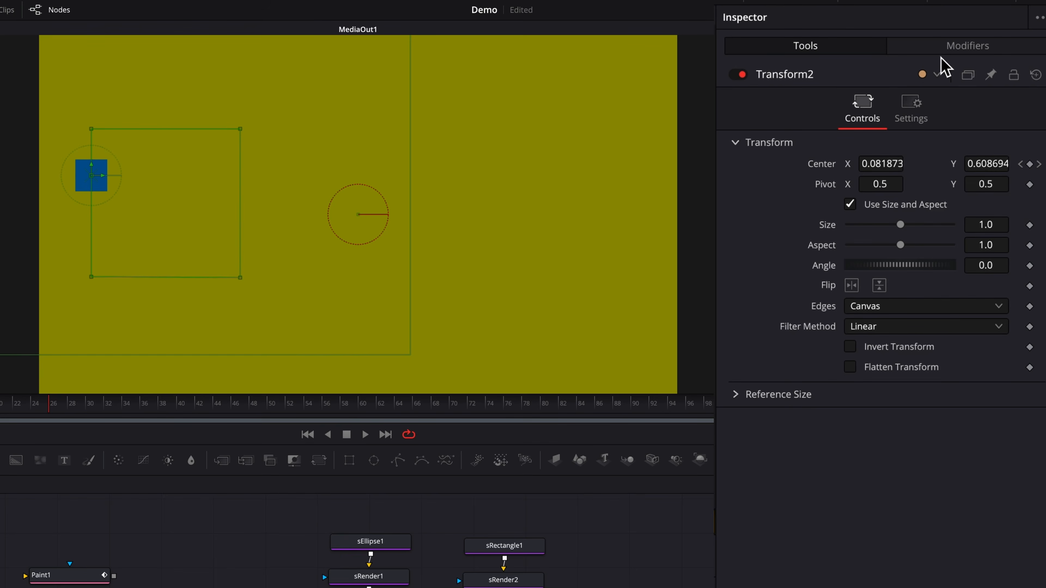
- Set Path2's size to 0.787 and drag its bottom-left and top-left corners outward
click(956, 53)
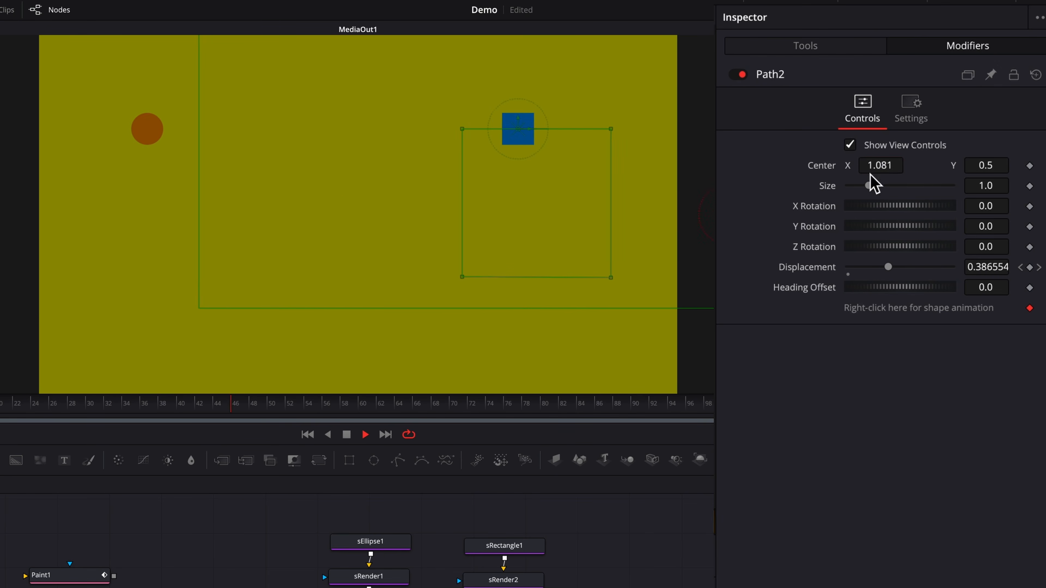
drag(875, 192, 869, 191)
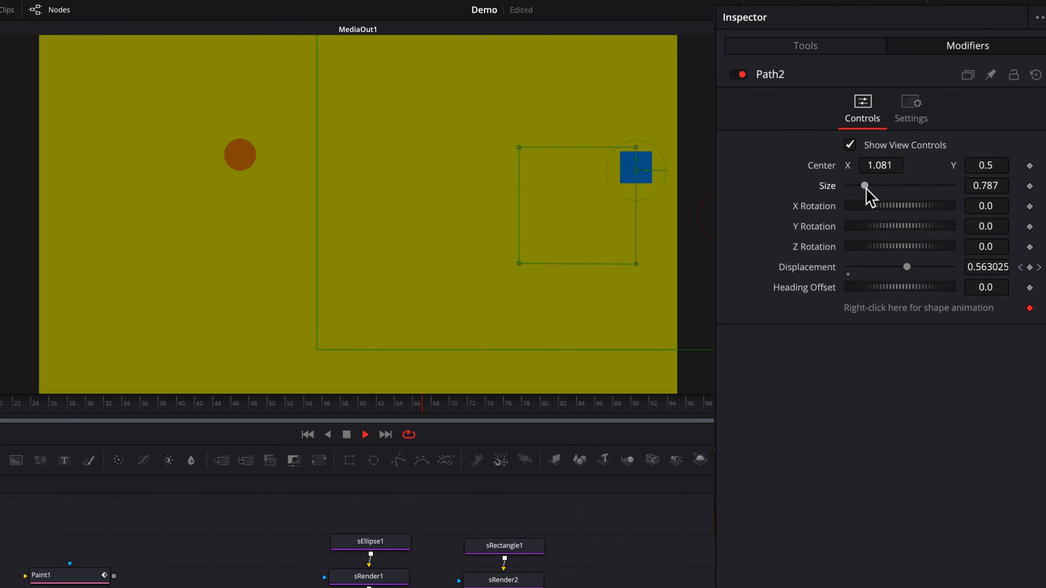
drag(520, 265, 459, 317)
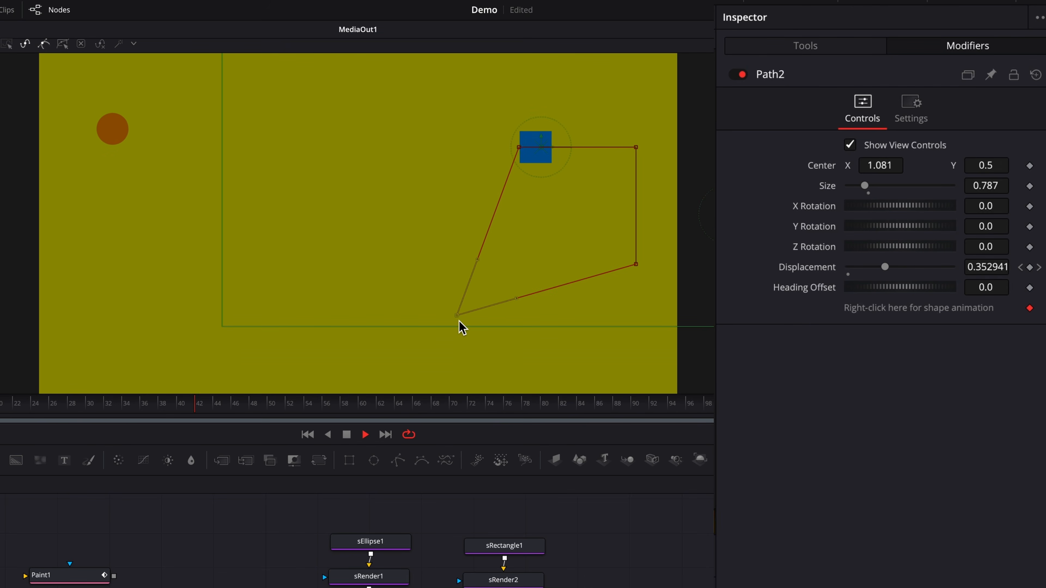
click(494, 587)
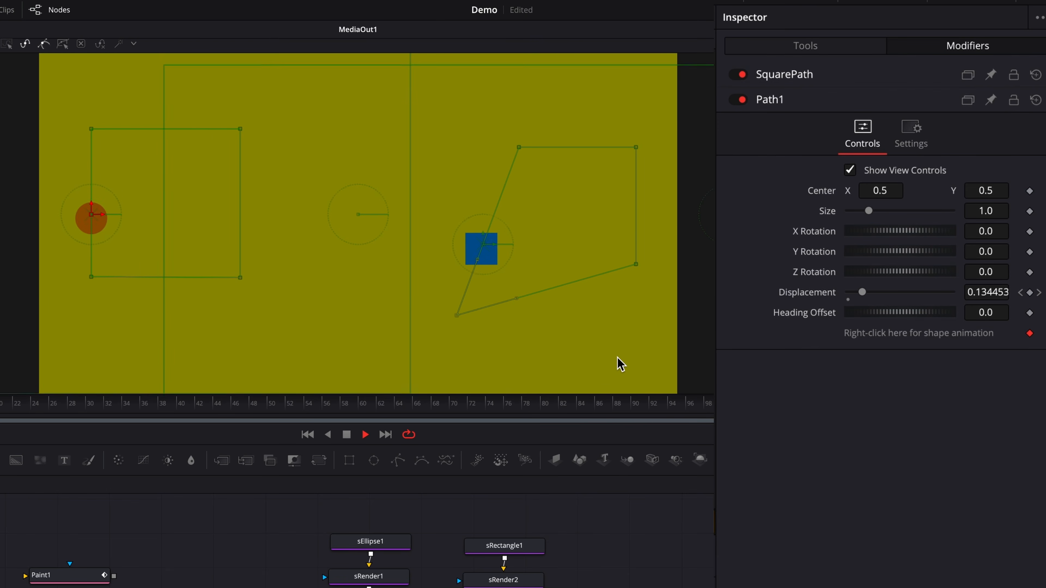
click(638, 267)
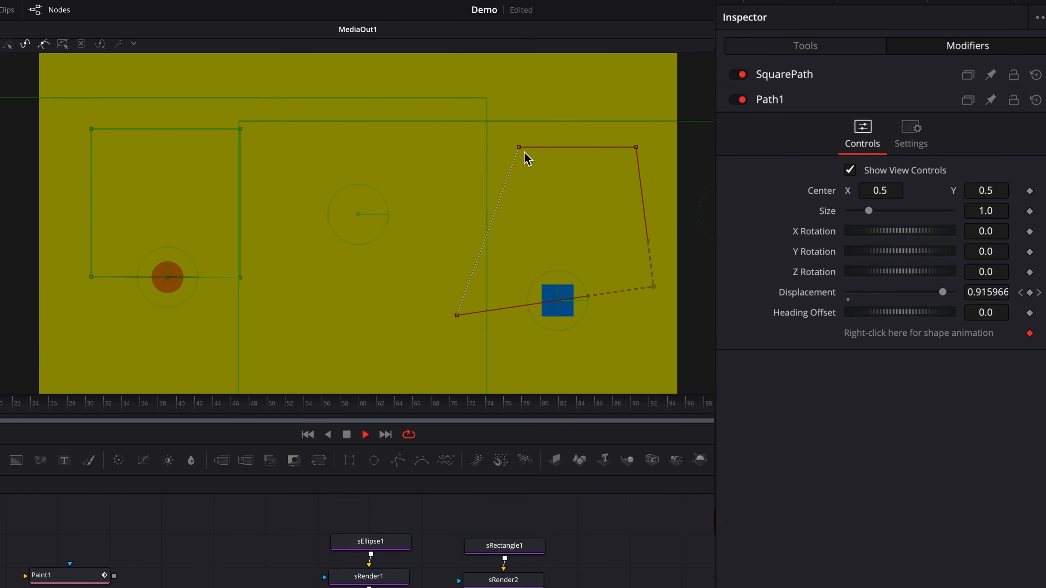
drag(519, 147, 459, 97)
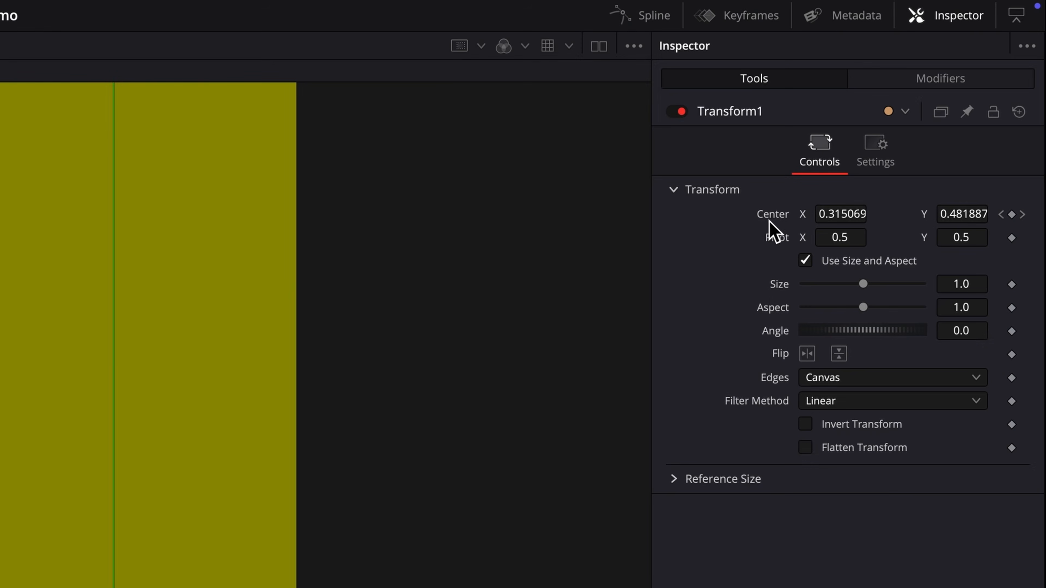
- Remove Path1 from Transform1's Center and XYPath1 from Transform2's Center
right_click(773, 218)
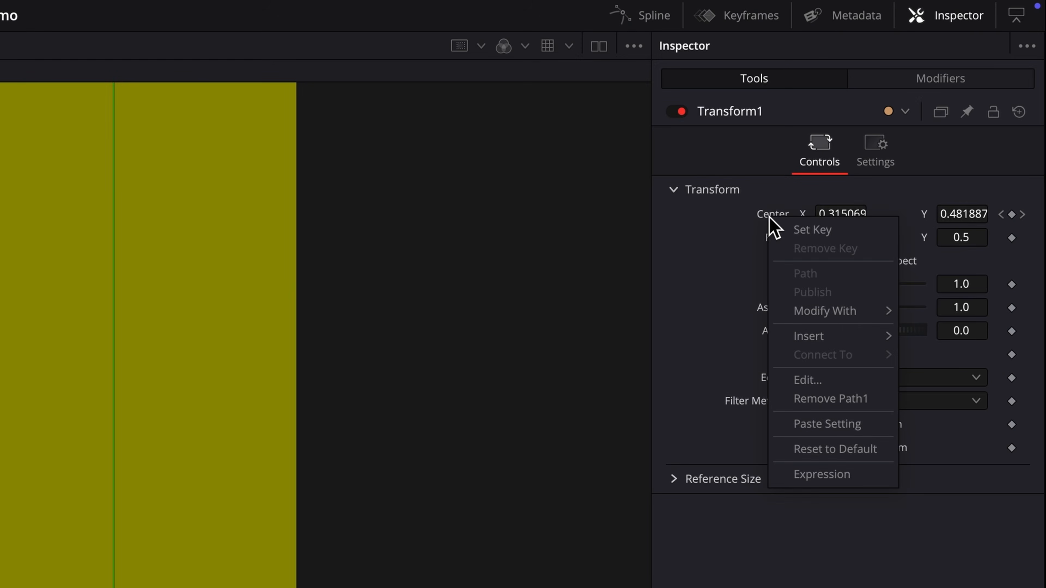
click(863, 403)
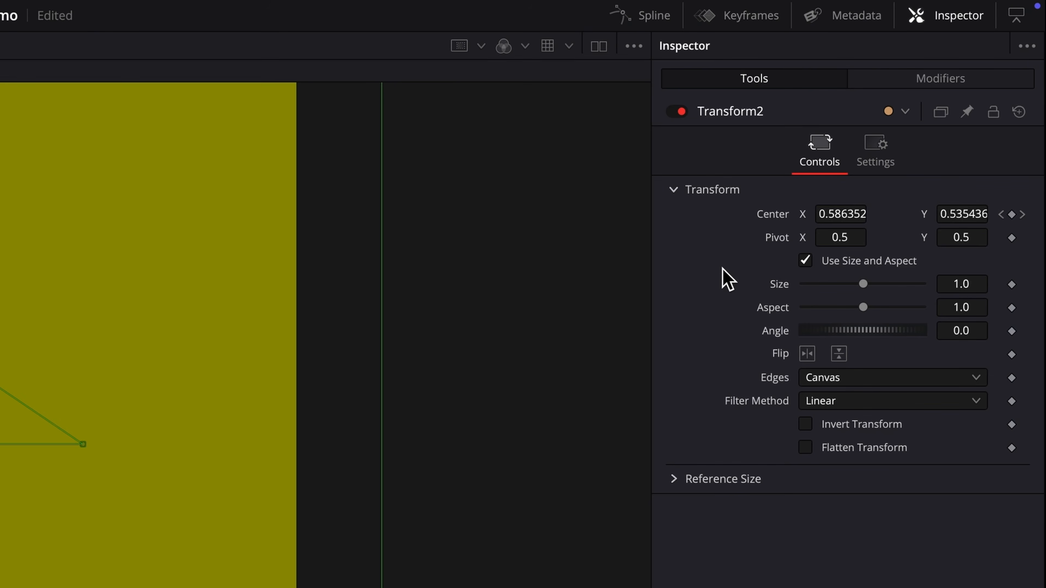
right_click(773, 219)
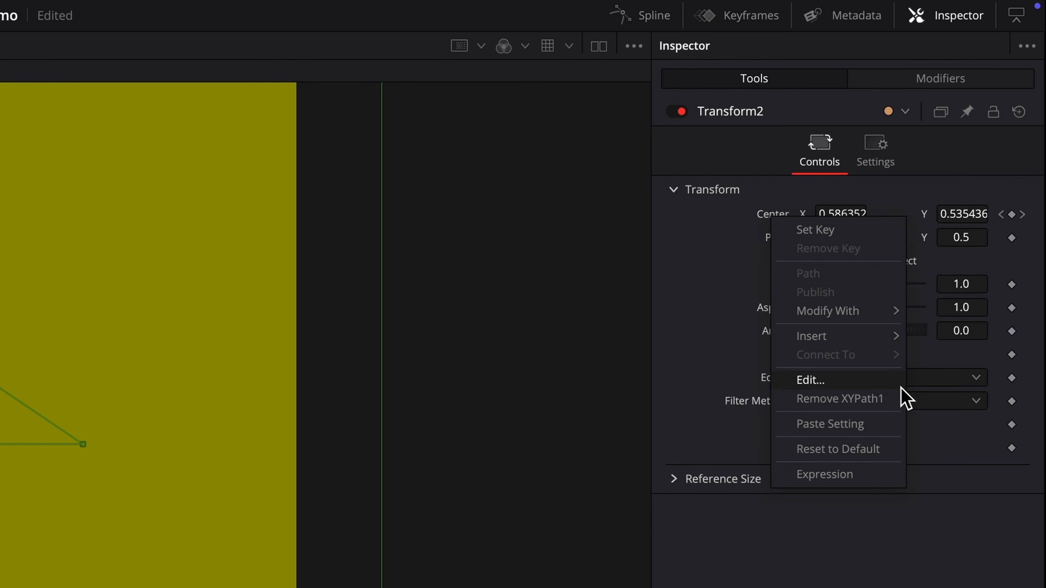
click(880, 403)
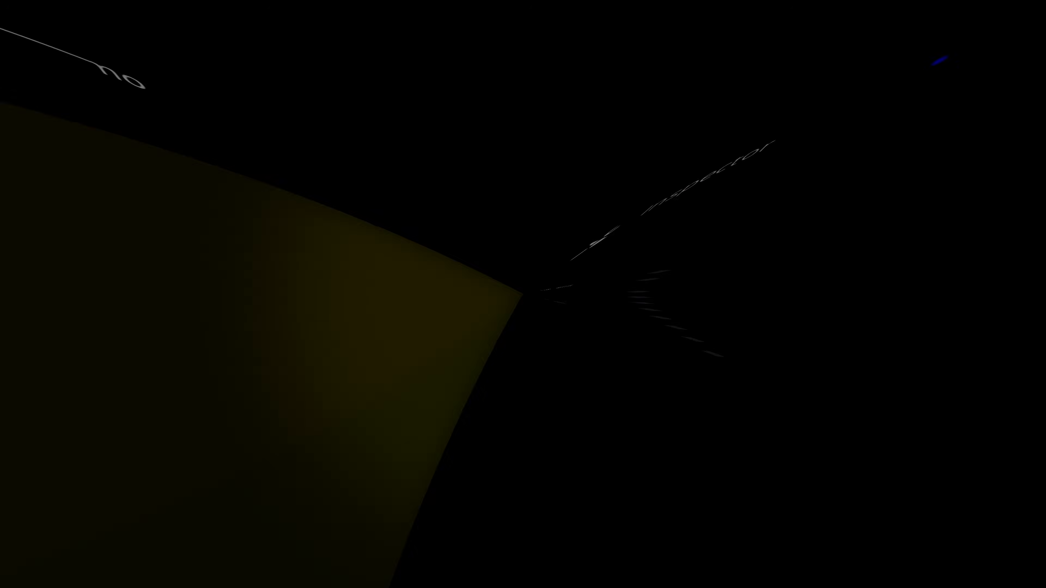